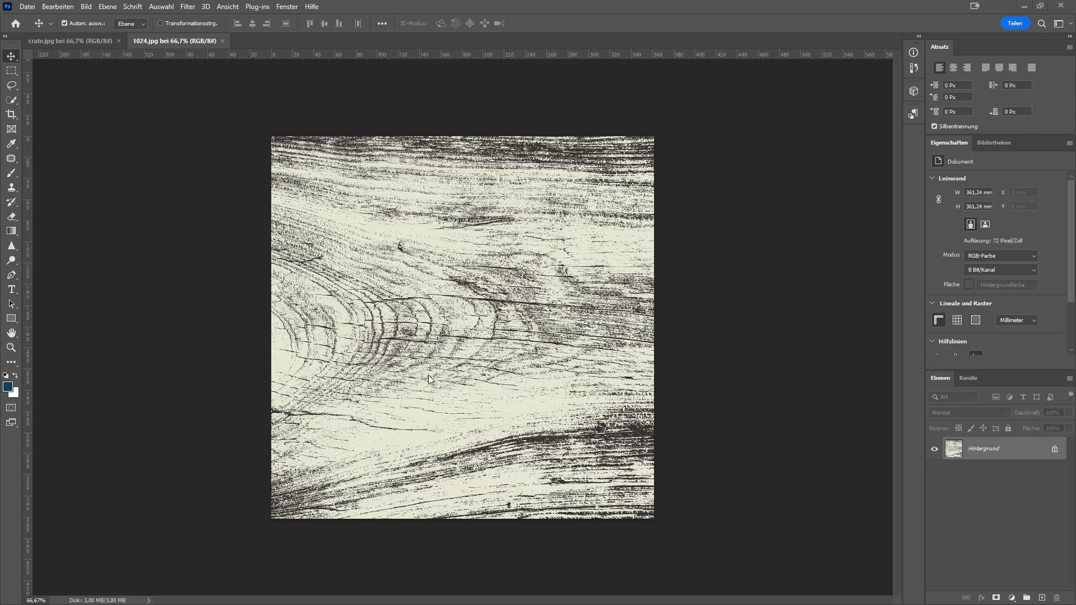
View the crate.jpg texture image and switch to Maya.
click(69, 39)
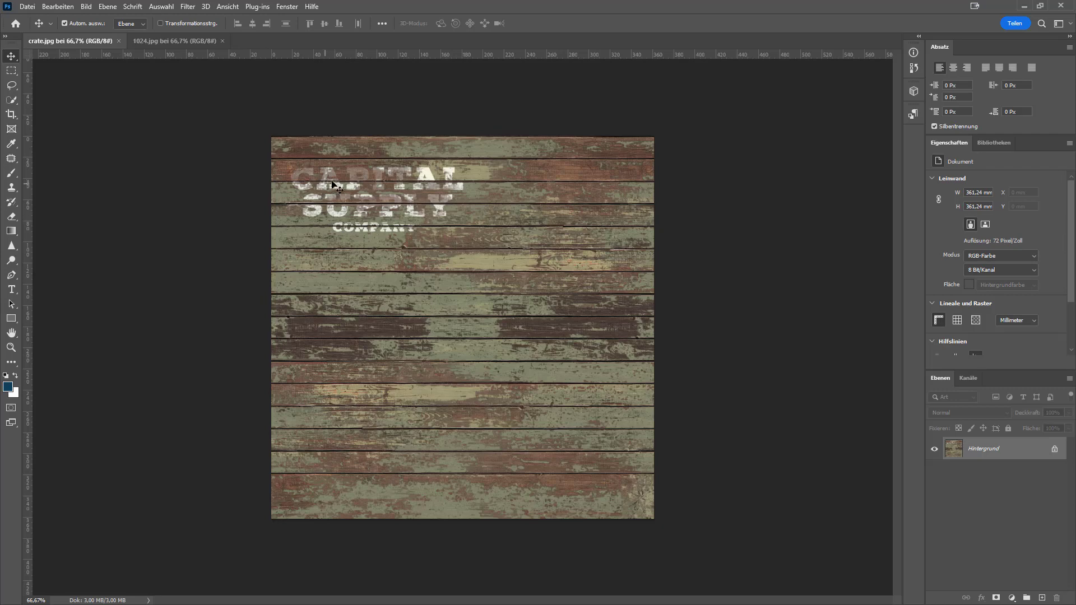
click(1024, 7)
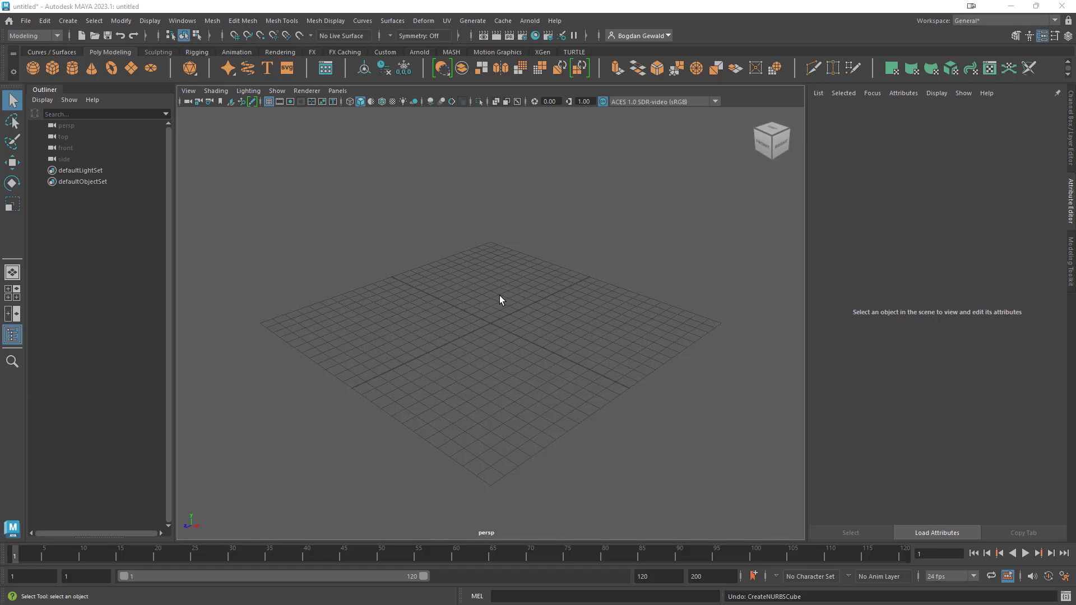
Create a polygon cube primitive in the empty scene.
scroll(499, 295, up, 3)
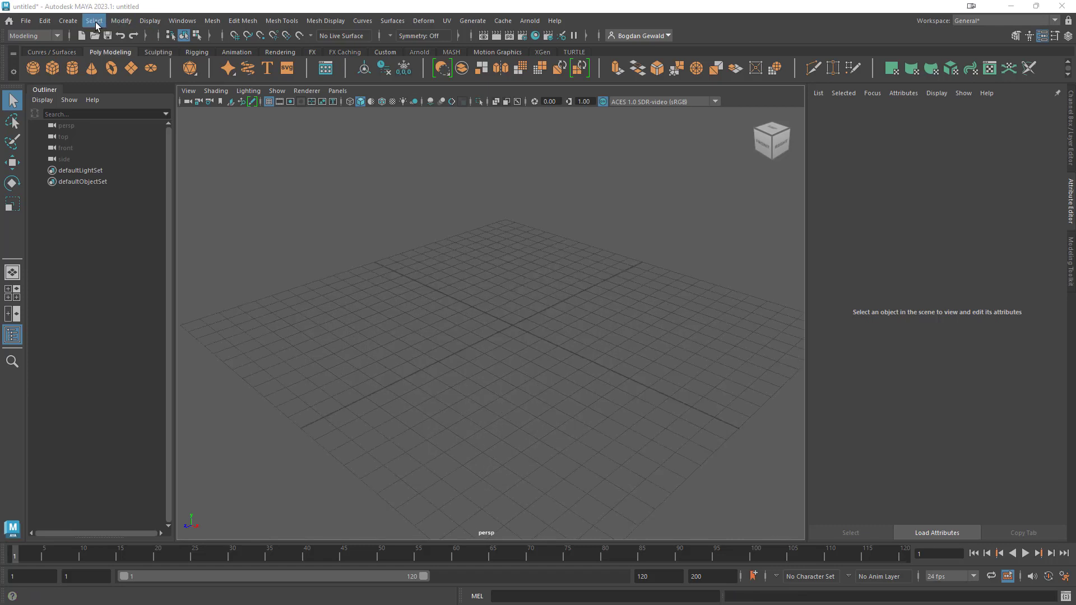
click(68, 21)
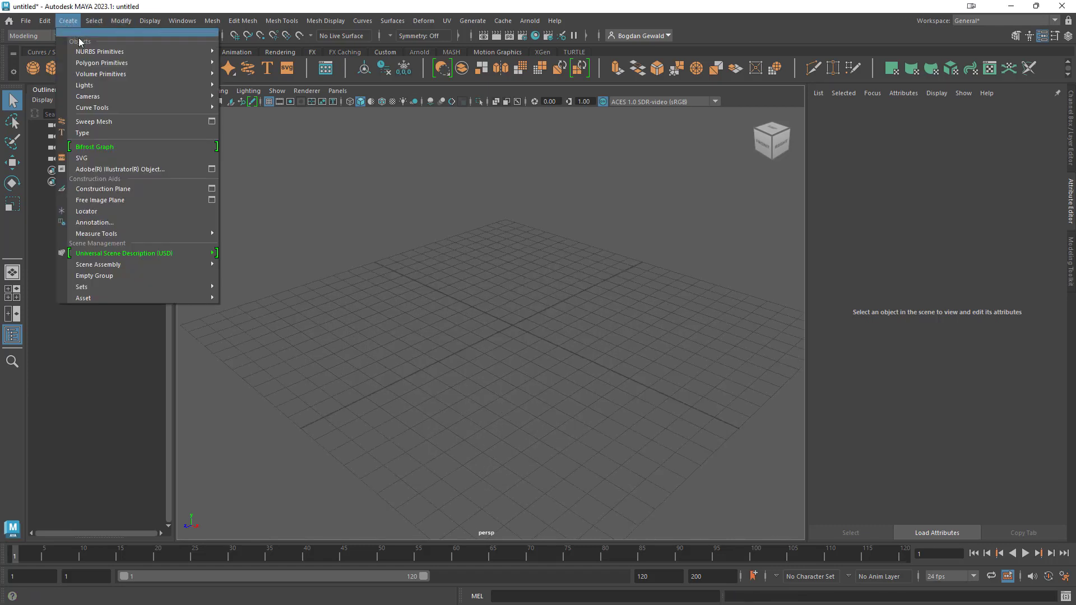
mouse_move(85, 56)
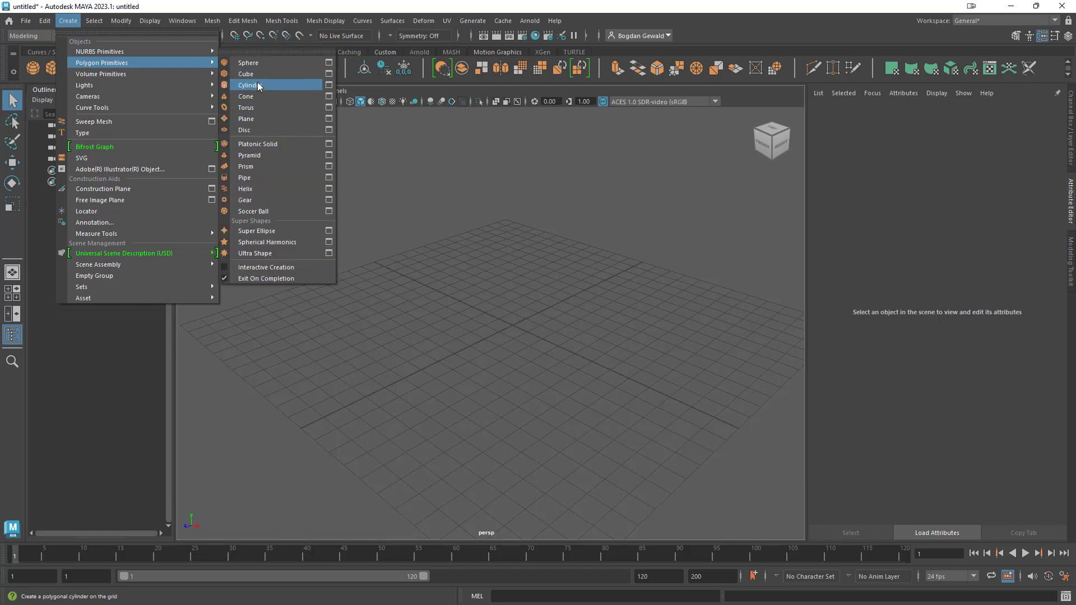
click(255, 75)
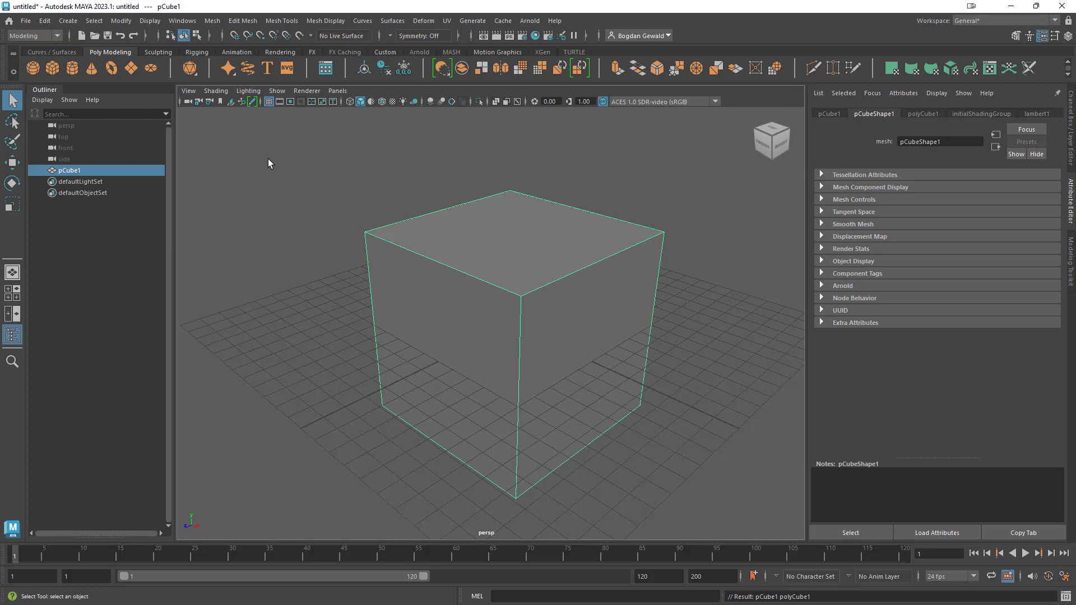
Scale the cube down uniformly and move it away from the centre of the grid.
key(r)
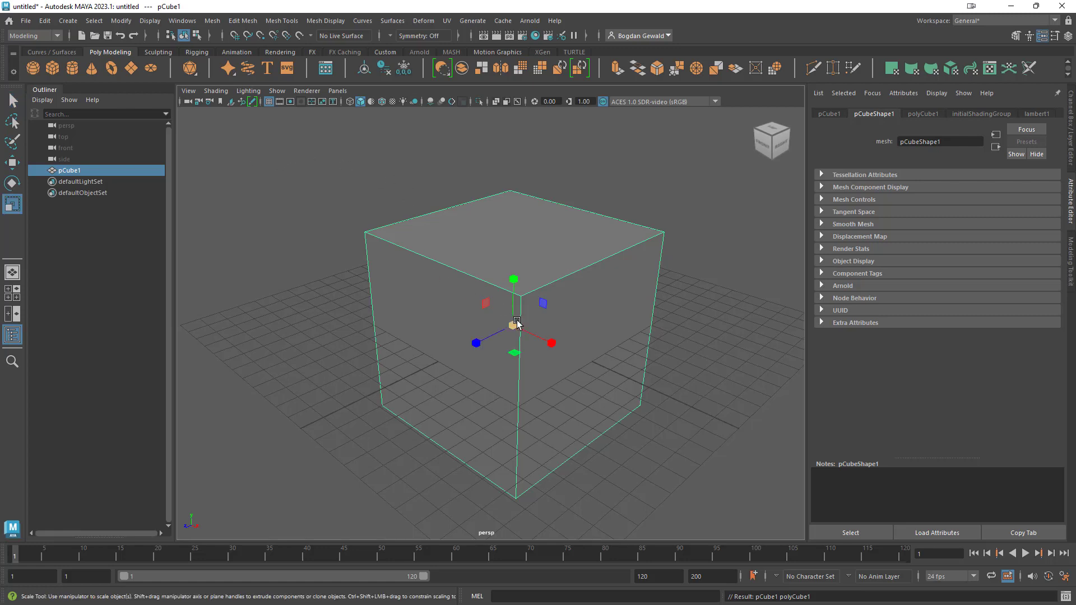
drag(513, 323, 372, 329)
key(w)
drag(554, 343, 491, 304)
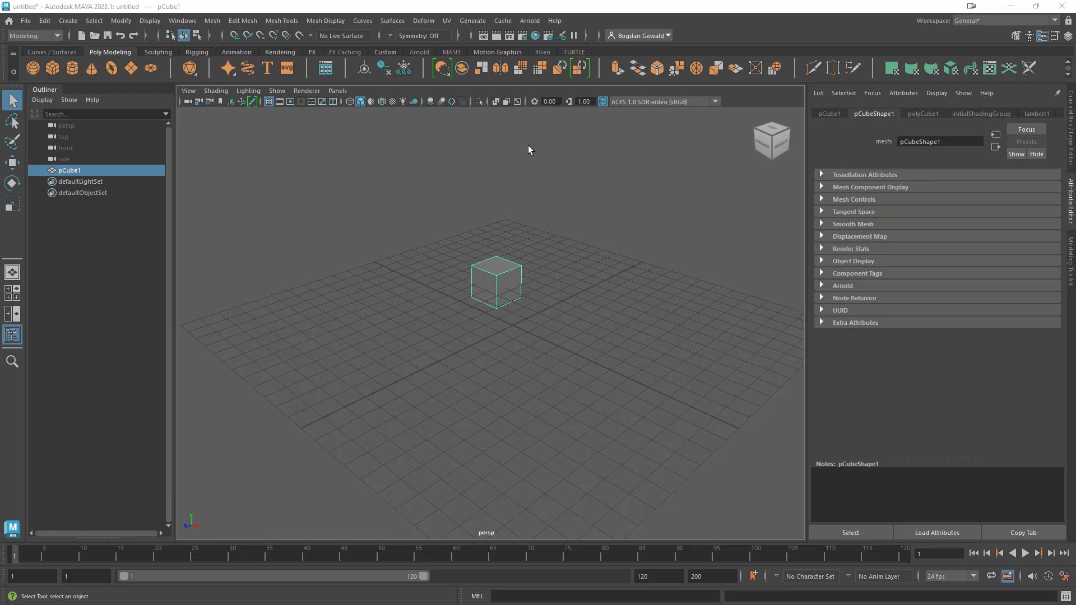
Open the UV Editor for the cube and maximise its window.
click(990, 70)
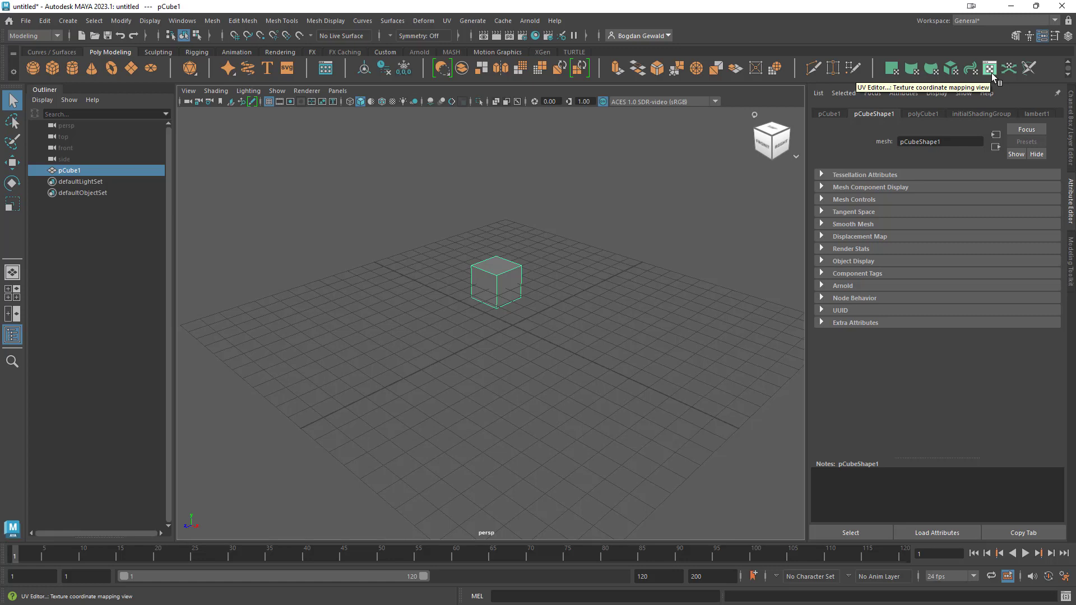
click(447, 22)
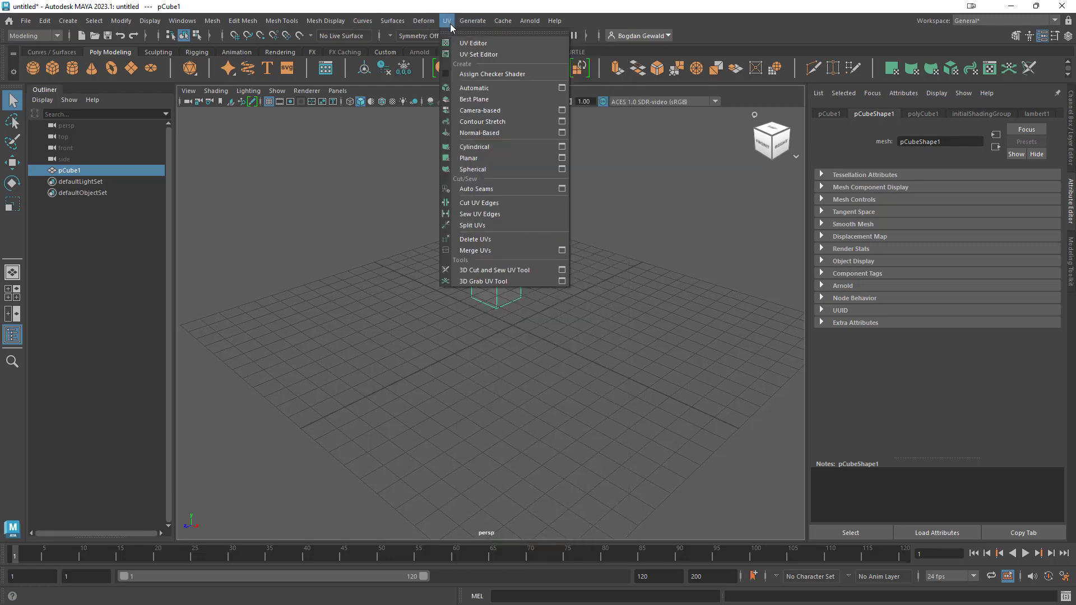
click(473, 43)
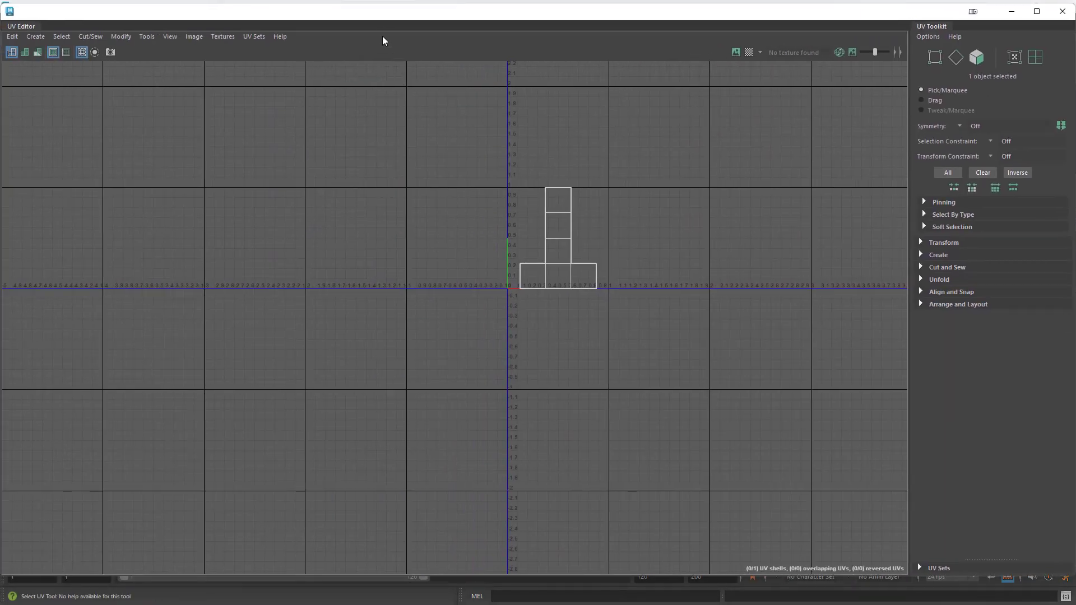
double_click(382, 12)
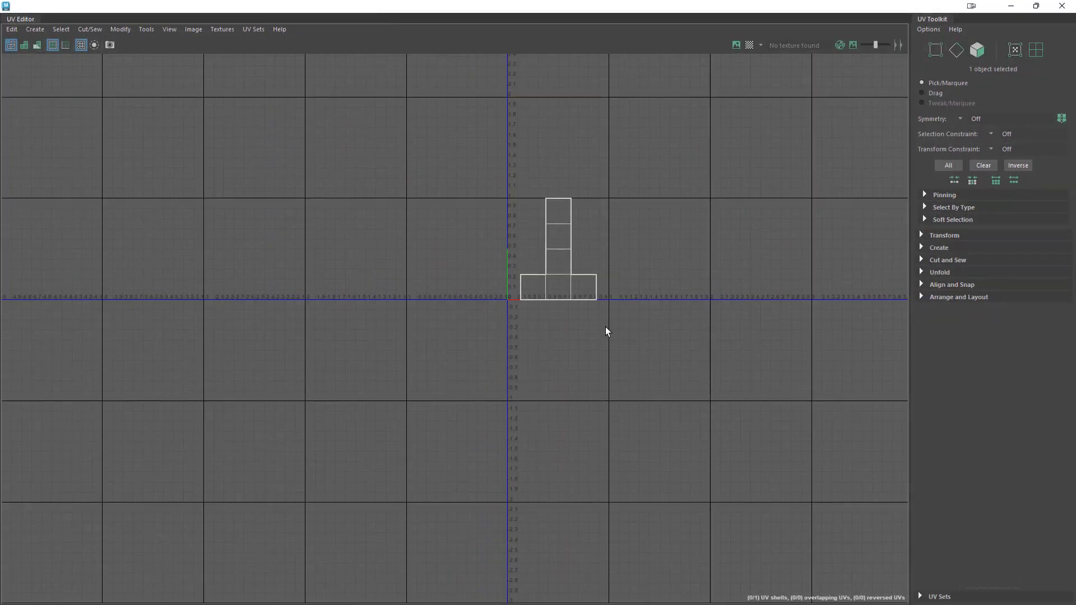
Examine the cube's unfolded UV shell inside the 0 to 1 UV square, and close the UV Editor.
alt+right_drag(606, 328, 846, 318)
alt+middle_drag(746, 310, 690, 399)
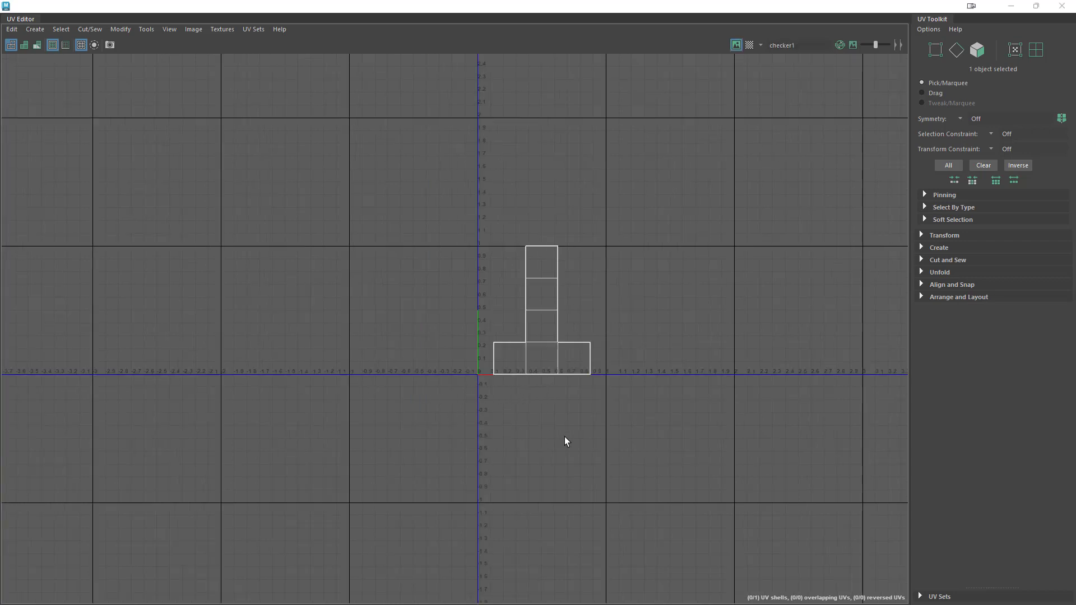
alt+right_drag(591, 428, 802, 368)
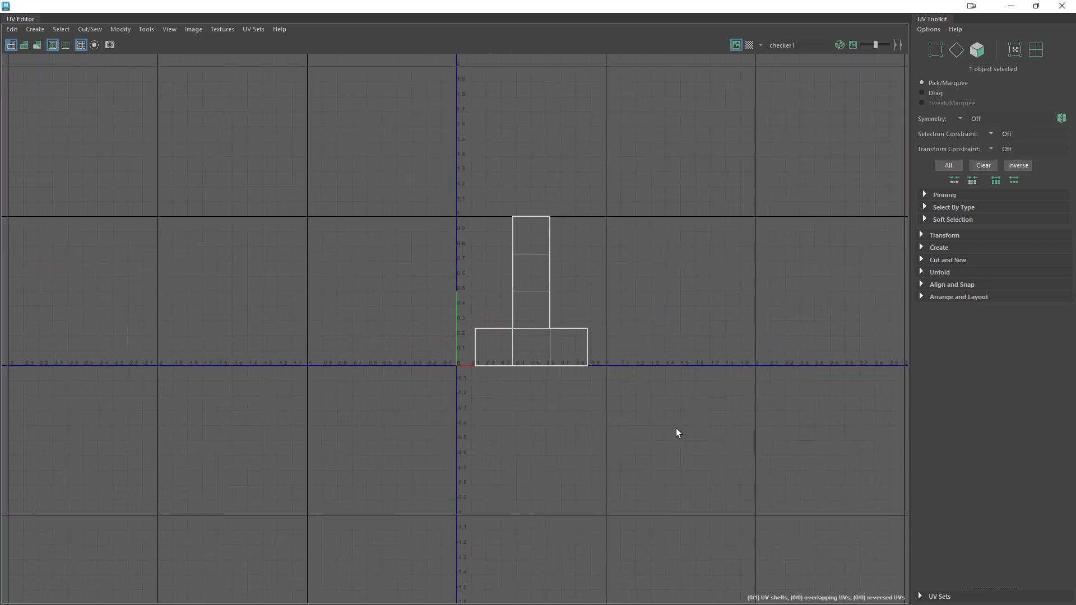
alt+middle_drag(678, 433, 478, 432)
alt+right_drag(479, 432, 858, 385)
alt+middle_drag(759, 389, 699, 533)
alt+middle_drag(533, 508, 541, 455)
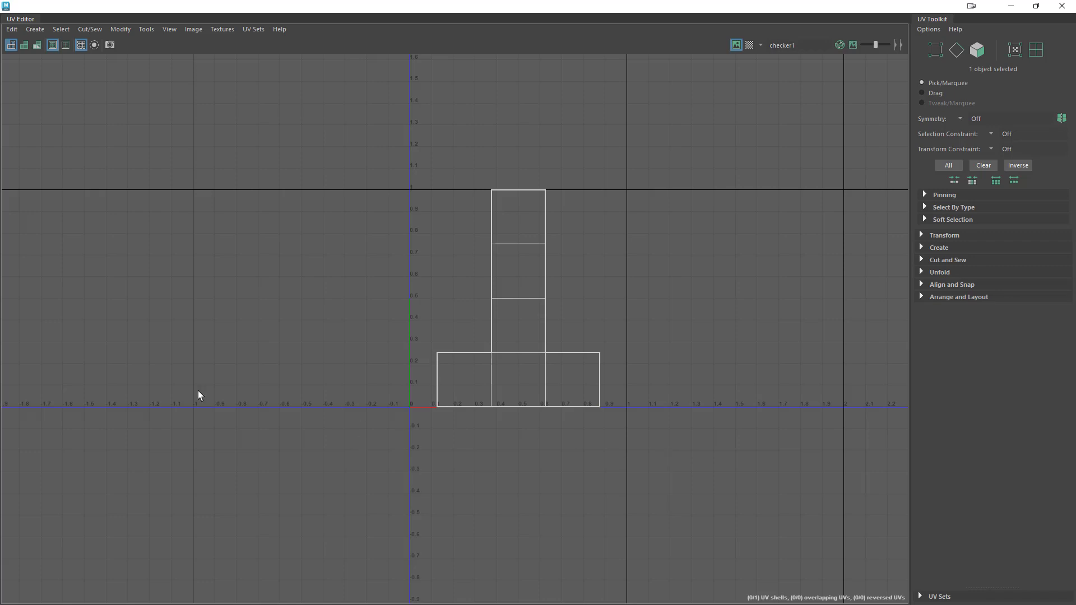
double_click(432, 7)
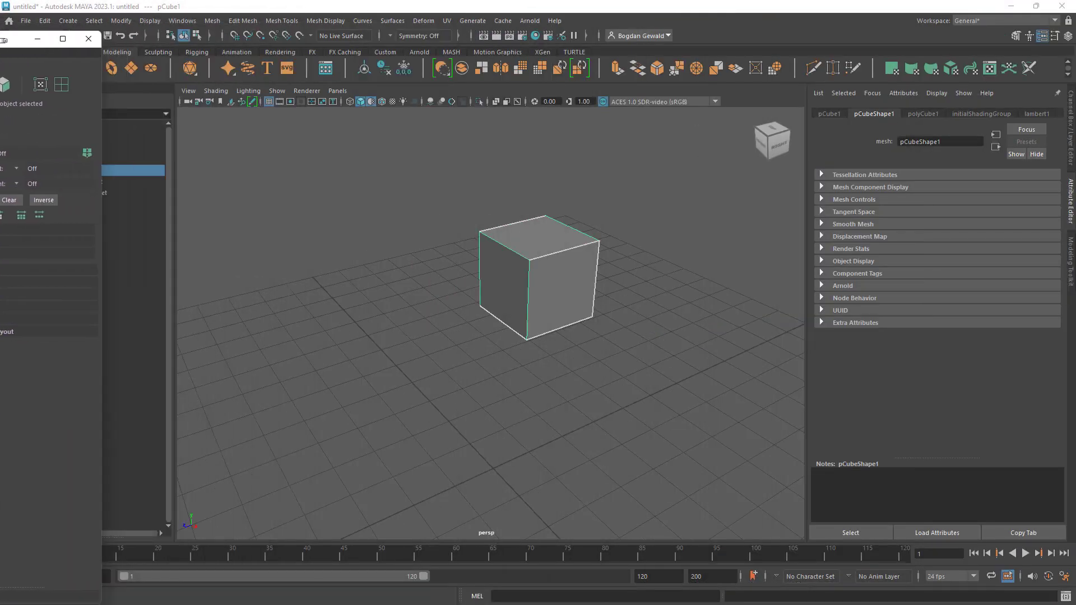
click(89, 39)
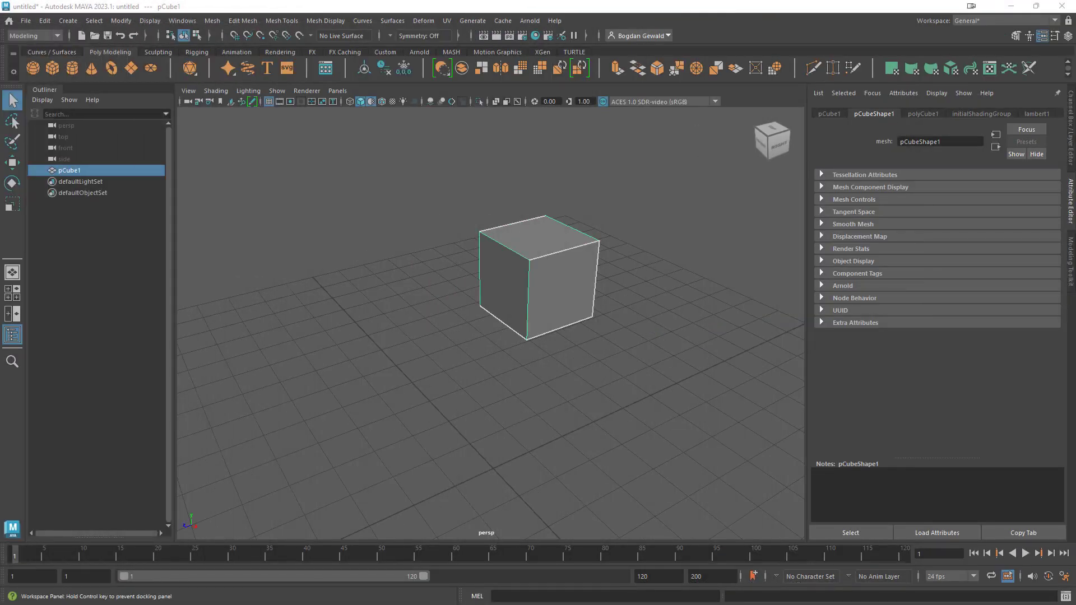
Create a Lambert material in the Hypershade and name it test.
click(185, 21)
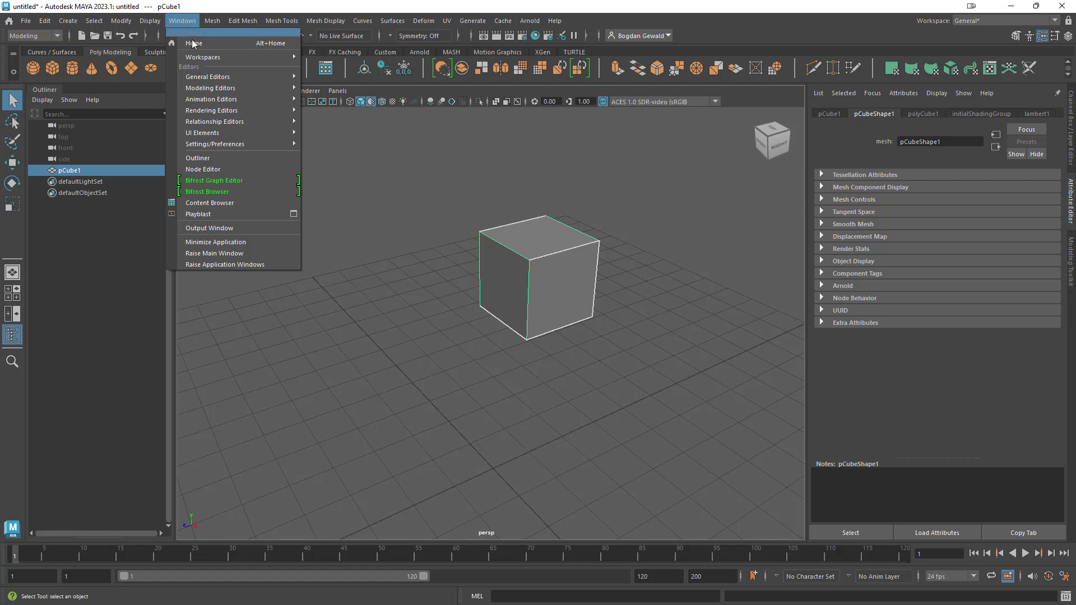
mouse_move(208, 111)
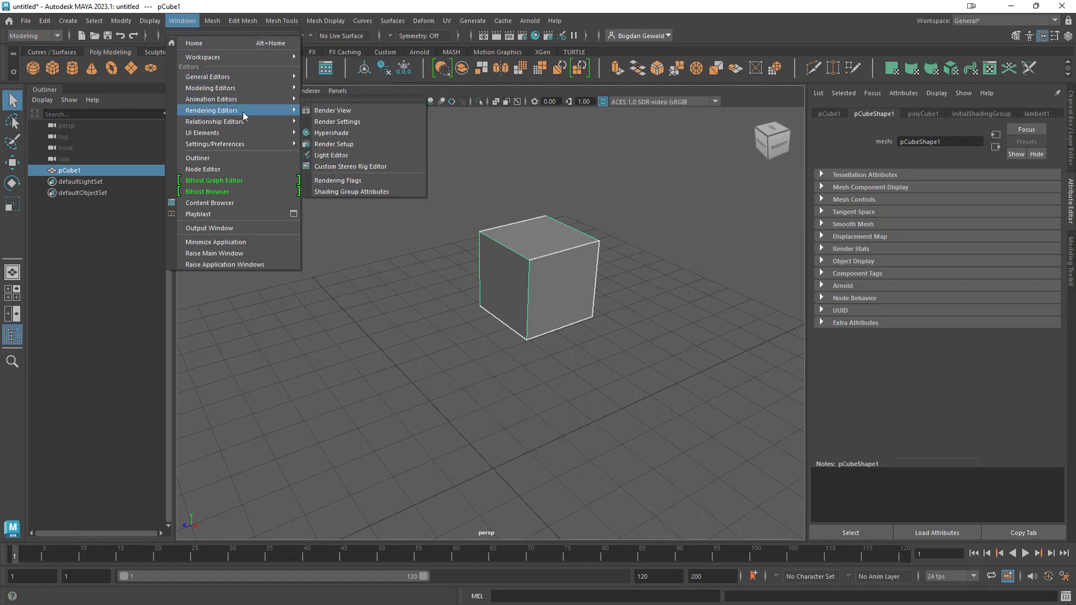
click(341, 135)
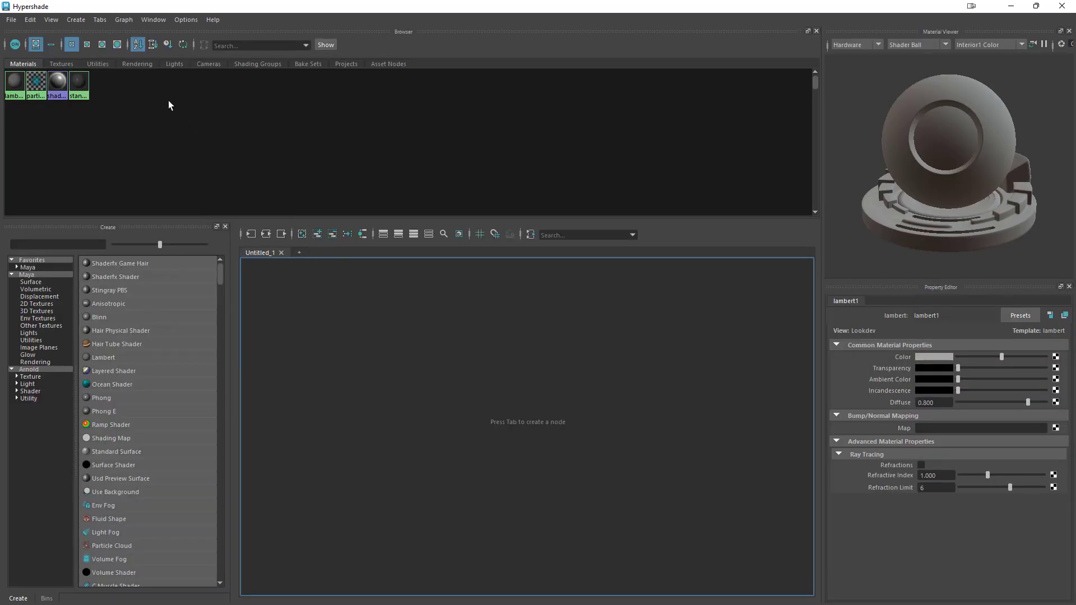
click(70, 20)
mouse_move(90, 40)
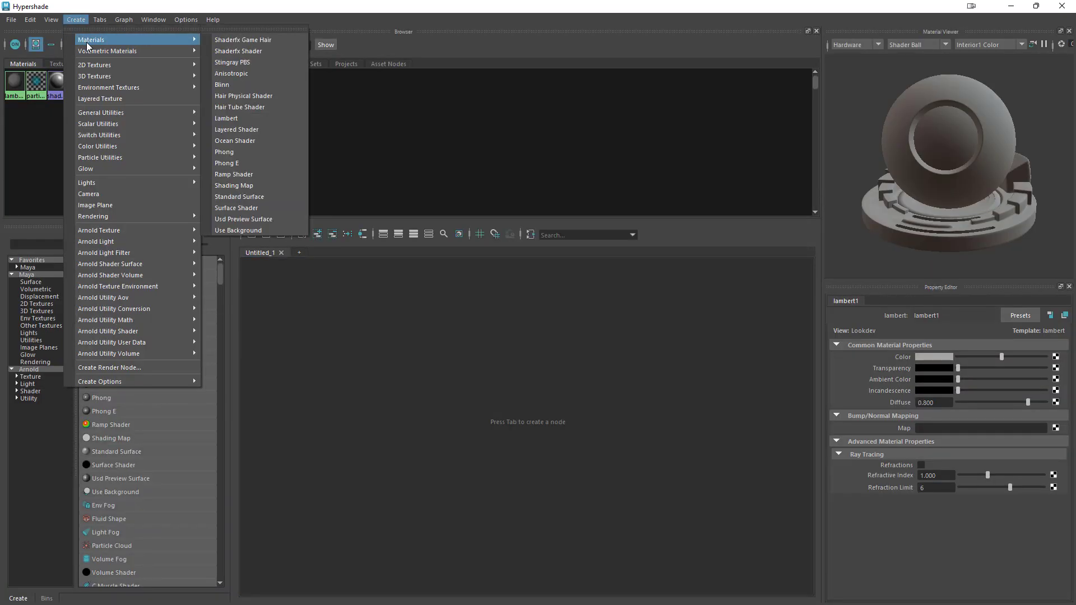
click(223, 119)
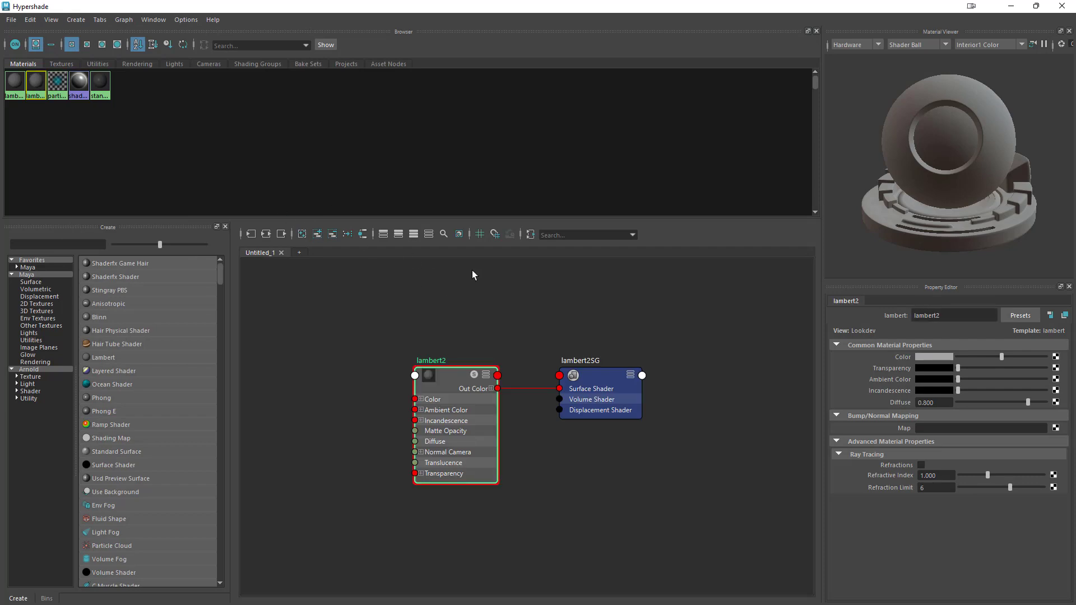
double_click(928, 315)
text(test)
key(Return)
Connect a Checker texture to the Color attribute of the test material.
click(1056, 358)
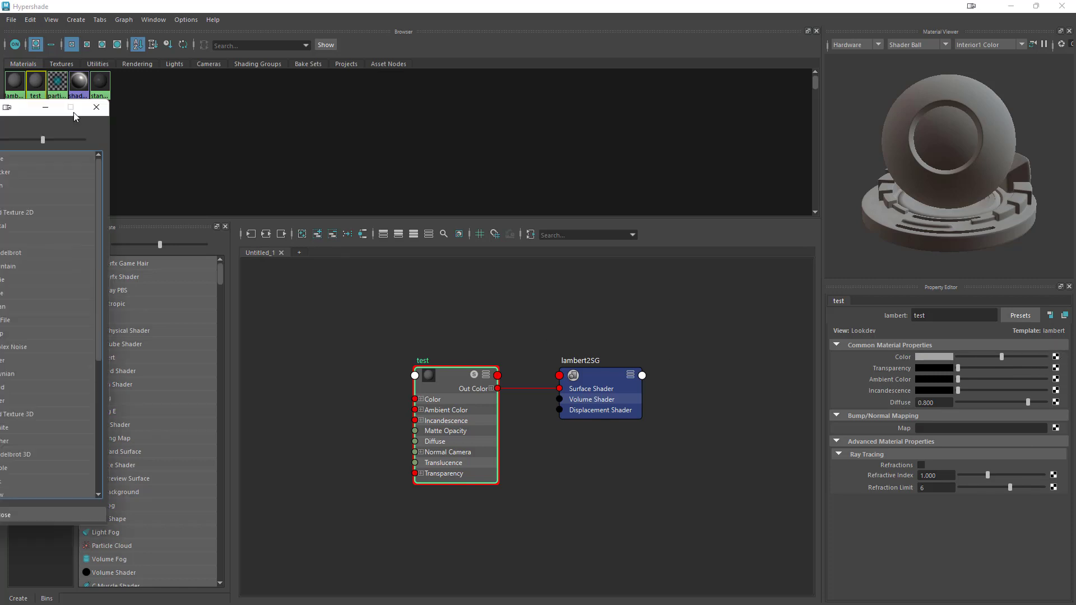
drag(22, 101, 437, 115)
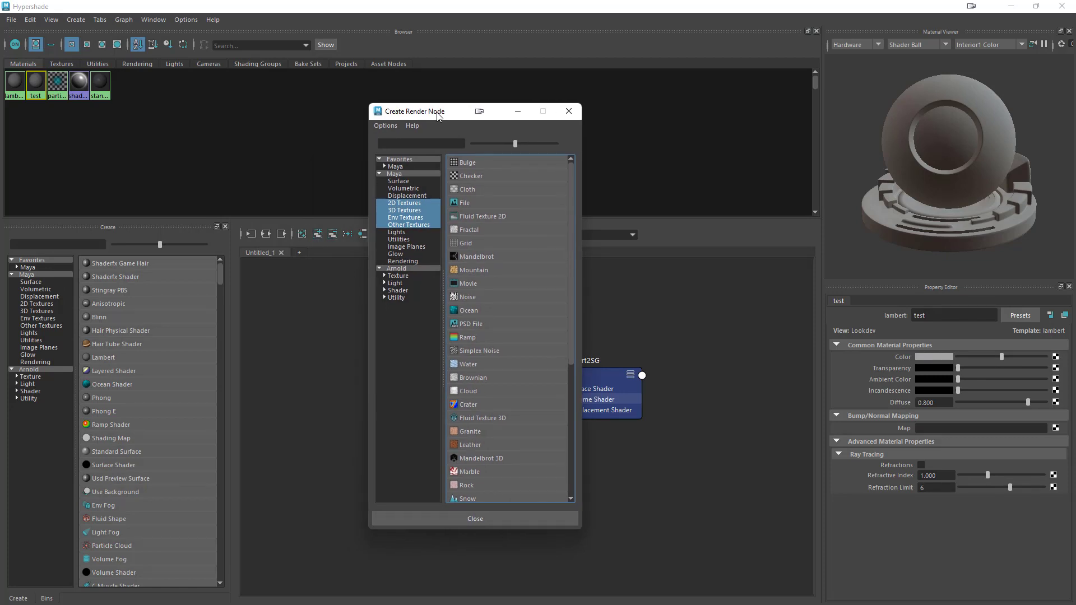
click(471, 176)
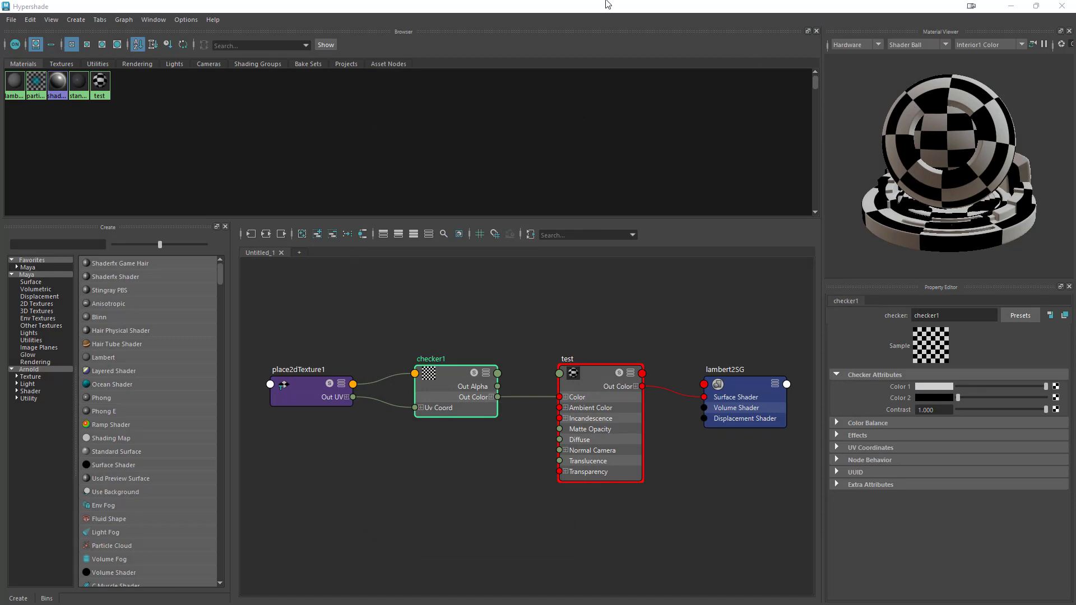
Assign the test checker material to the cube.
drag(287, 15, 34, 50)
click(151, 50)
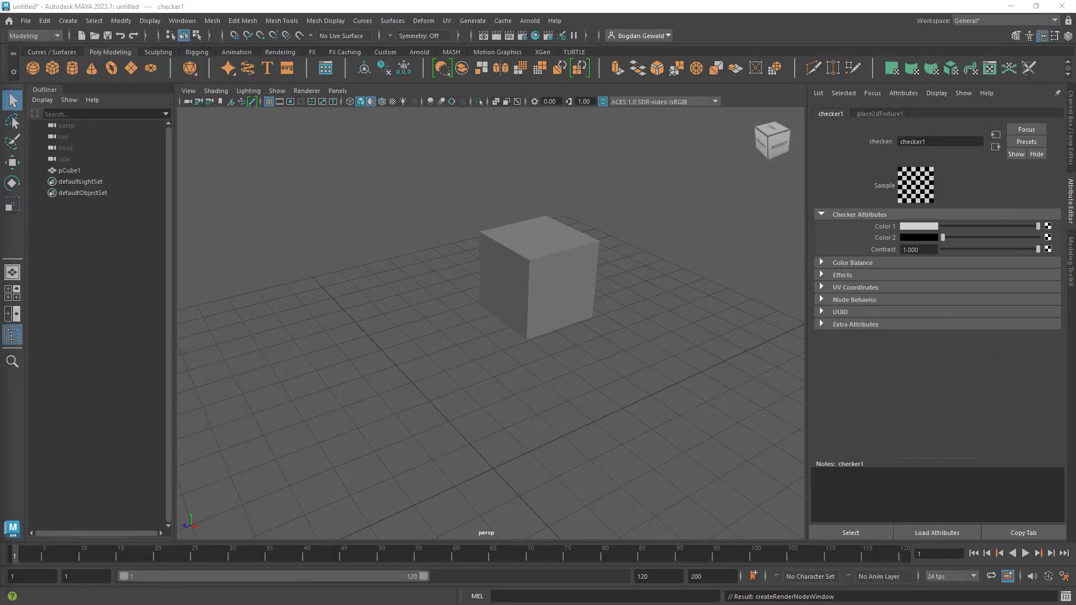
click(562, 303)
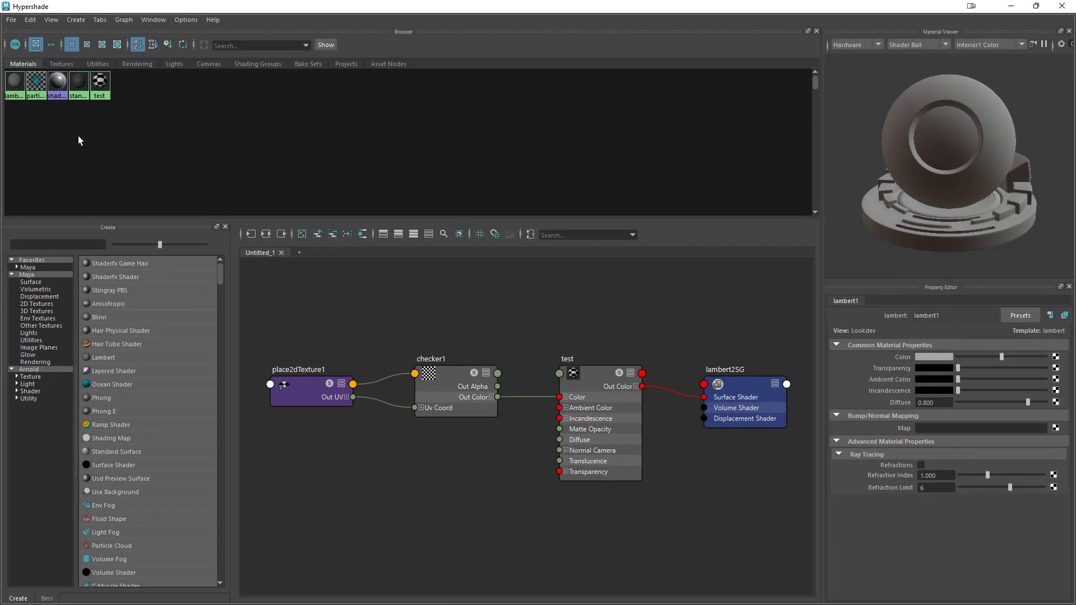
right_click(102, 84)
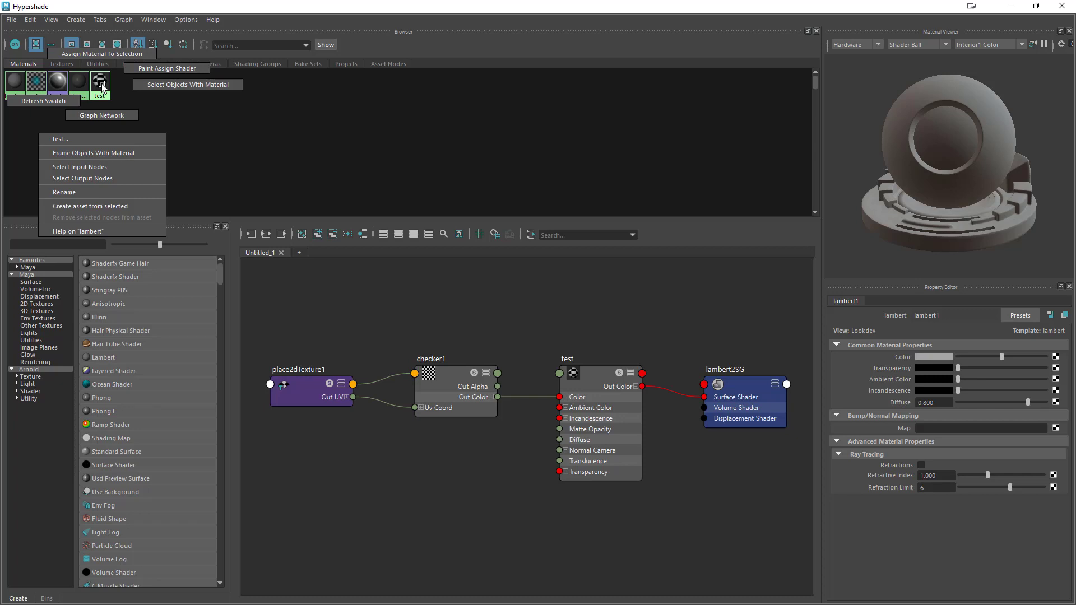
click(100, 55)
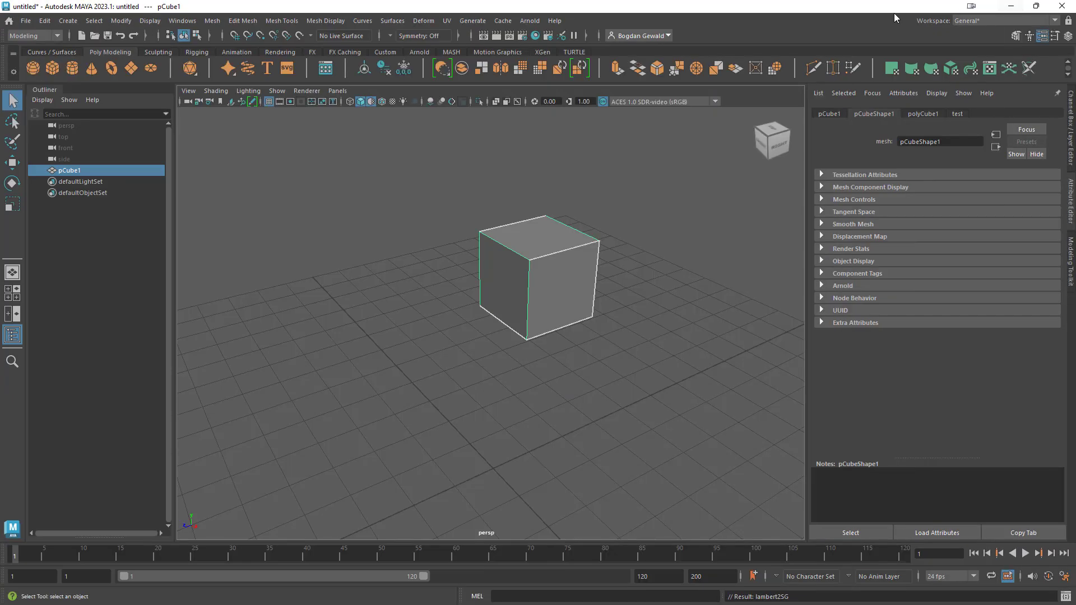
View the checker texture in the UV Editor and turn on textured display in the perspective viewport.
click(1011, 7)
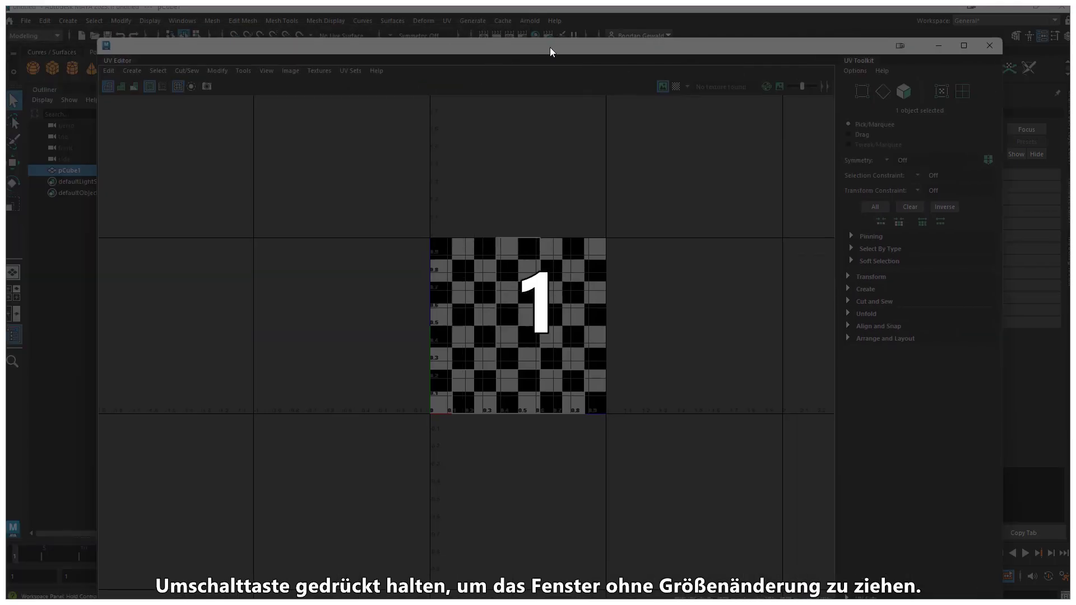
double_click(550, 47)
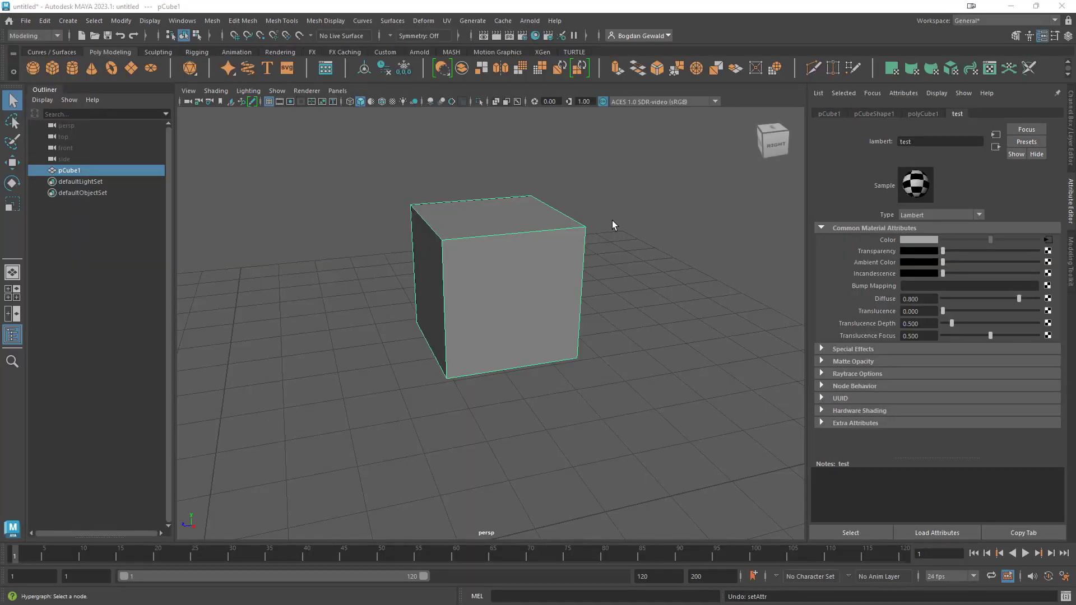
click(393, 102)
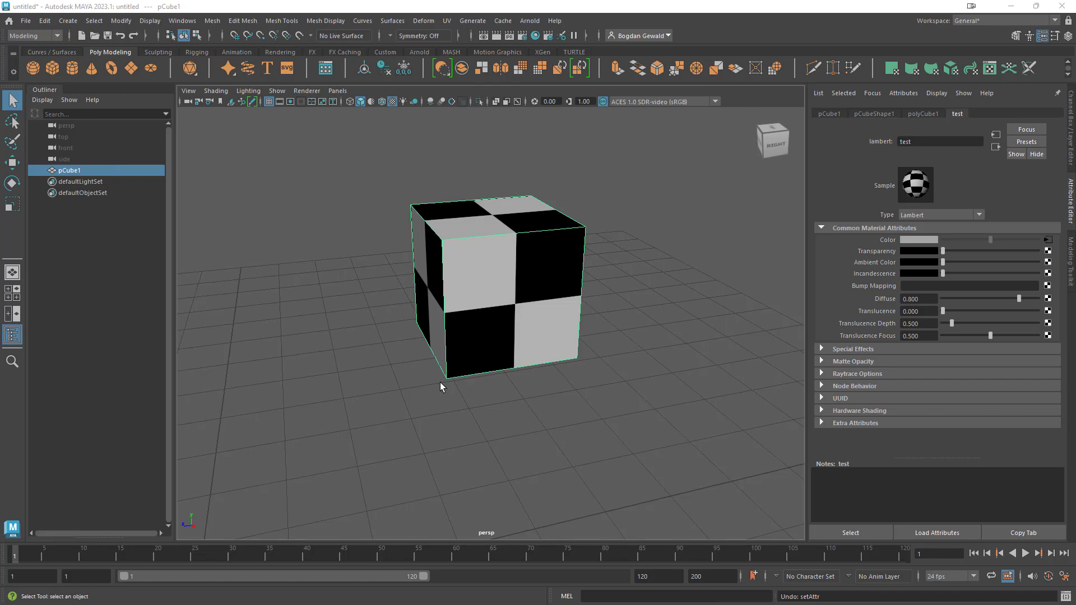
Select the cube's front face in face mode and view its matching area in the UV Editor.
right_click(493, 275)
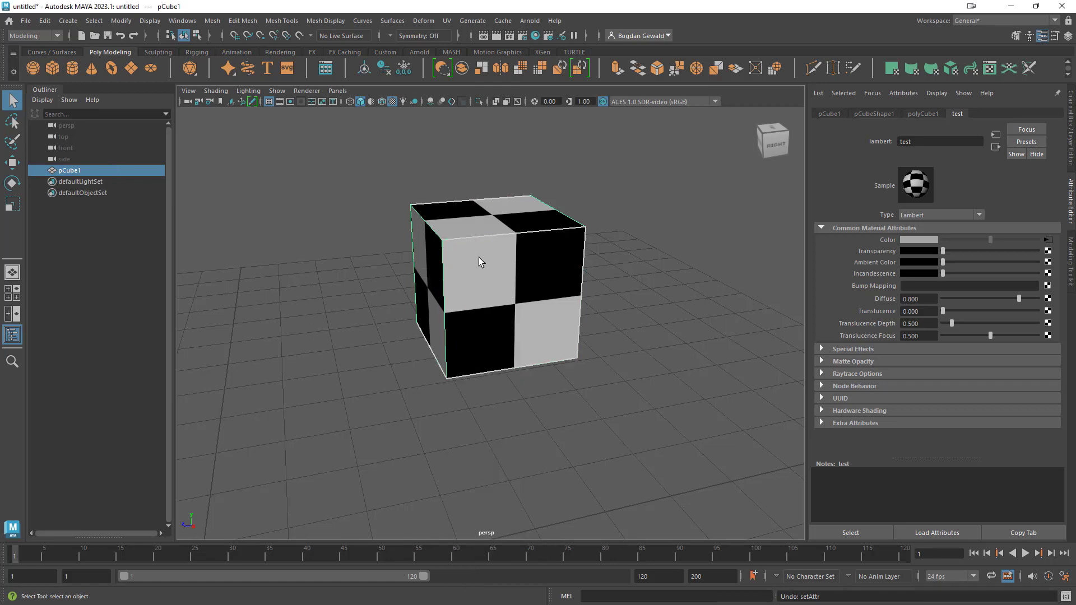
right_drag(470, 277, 469, 308)
click(495, 305)
click(504, 270)
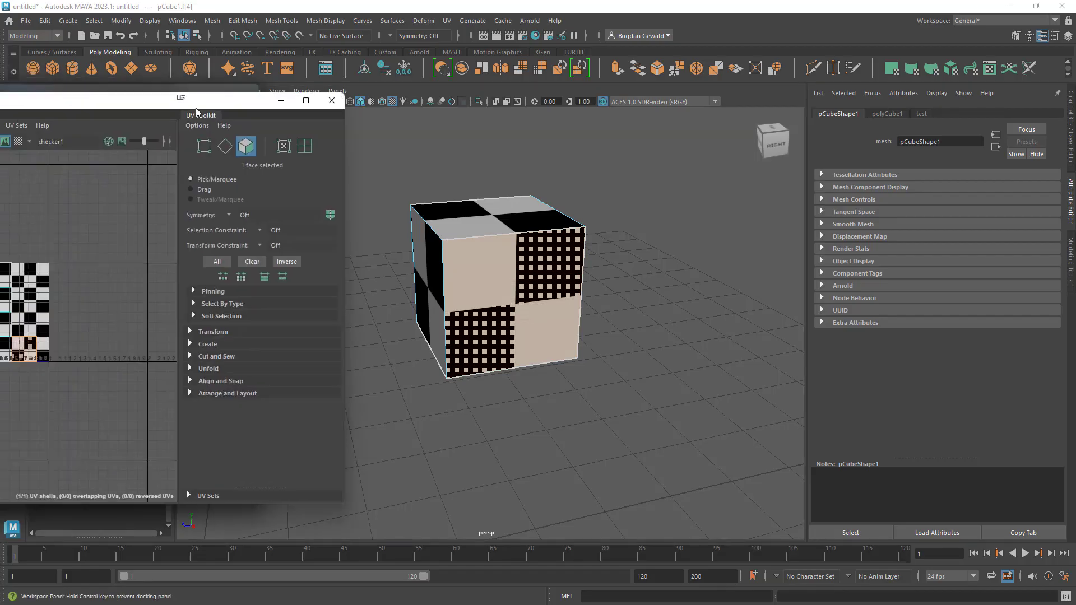
drag(235, 84, 426, 99)
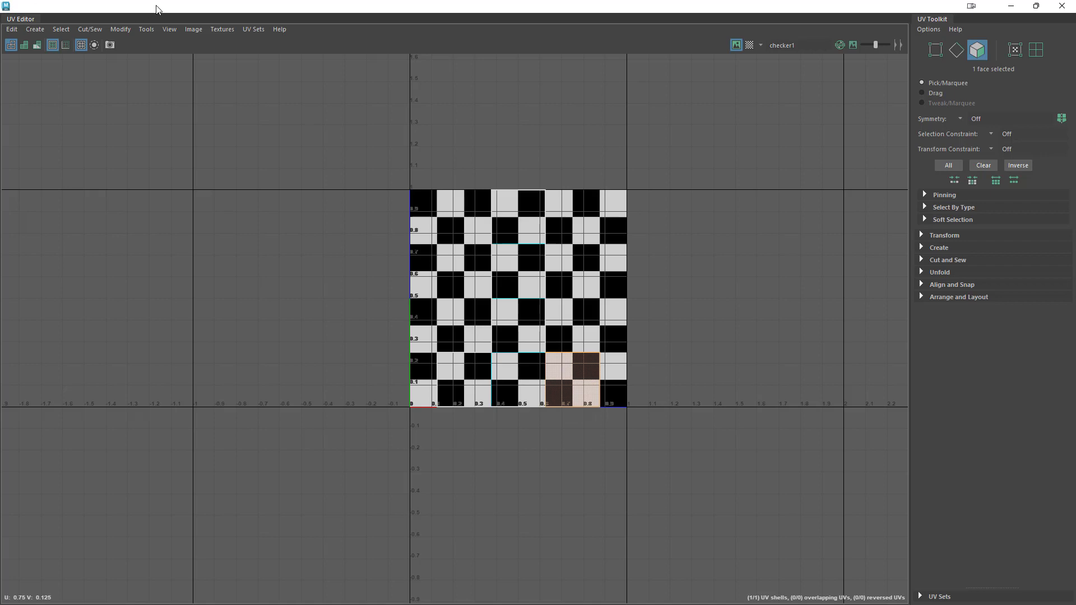
Restore the UV Editor to a smaller window and place it beside the cube in the perspective viewport.
drag(159, 11, 474, 155)
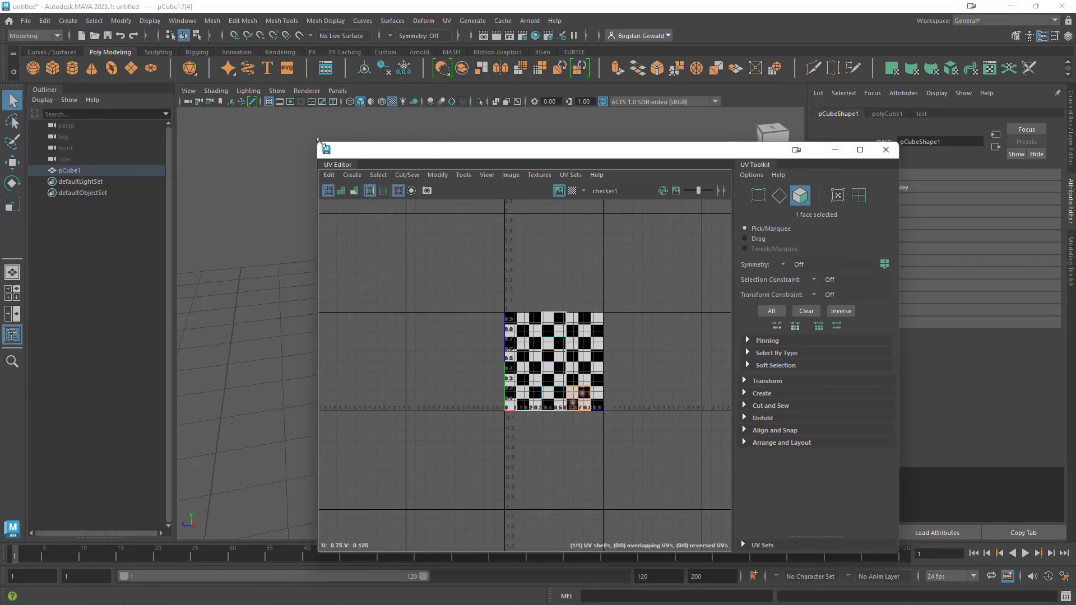
drag(318, 144, 424, 264)
drag(533, 272, 60, 224)
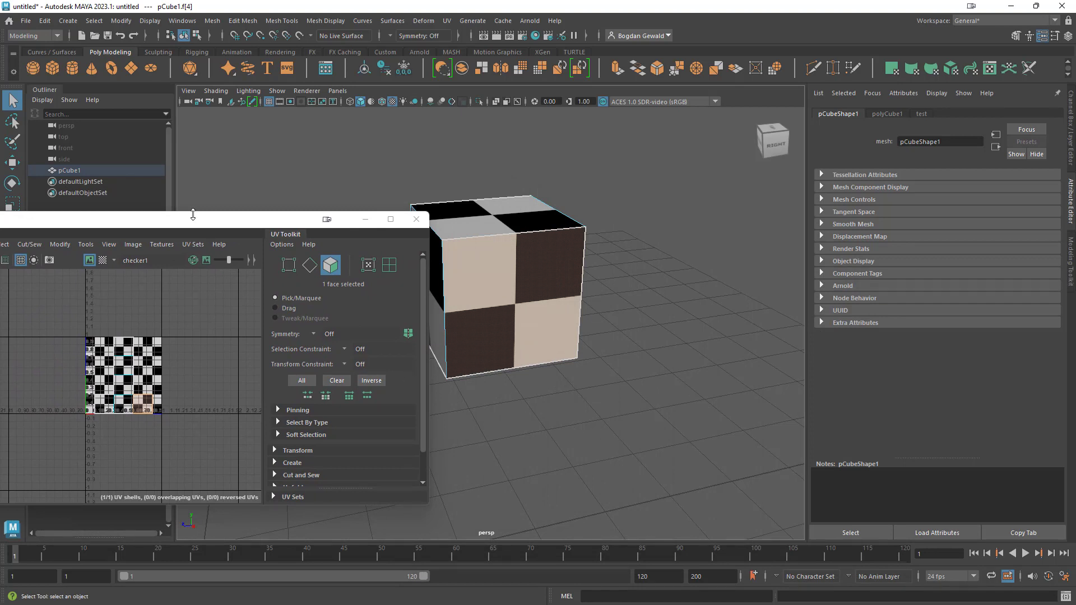
drag(194, 225, 164, 152)
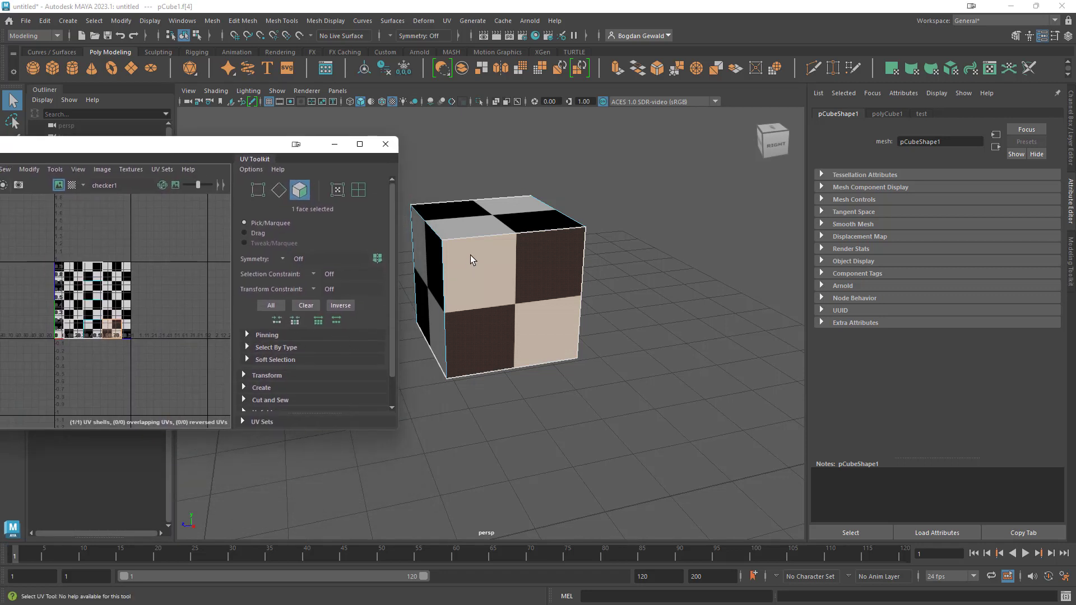
Select the cube's top face plus the checkered face marked as RIGHT and compare their areas in the enlarged UV Editor.
click(473, 217)
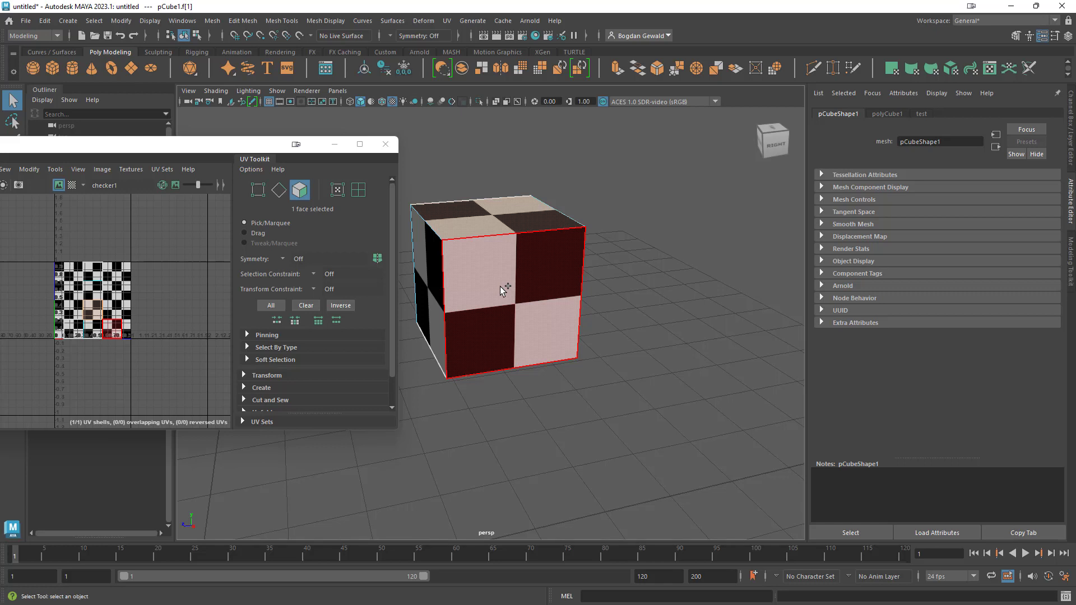
shift+click(429, 311)
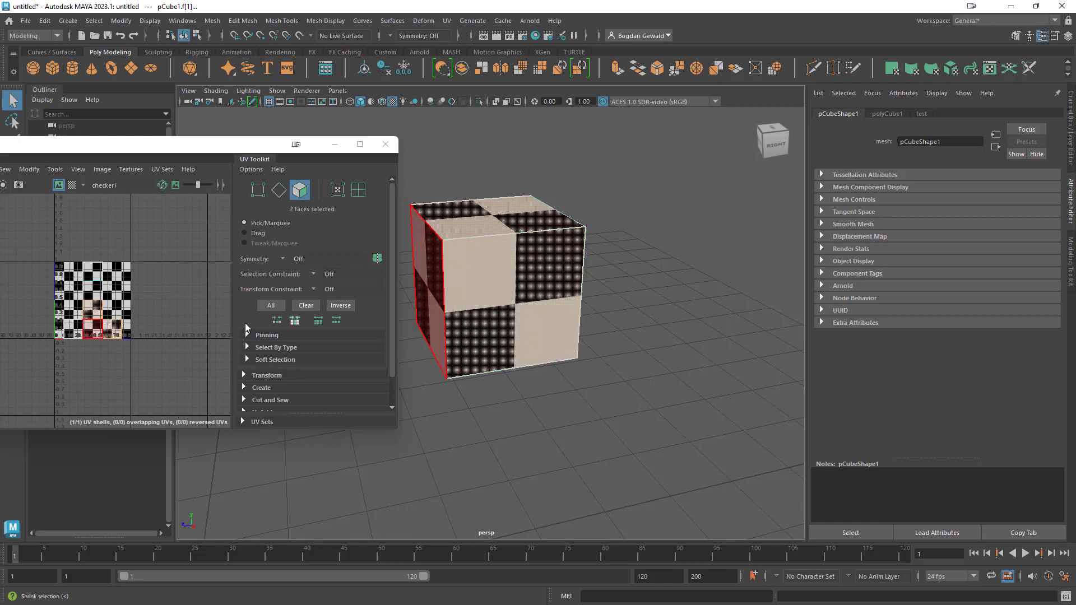
double_click(174, 143)
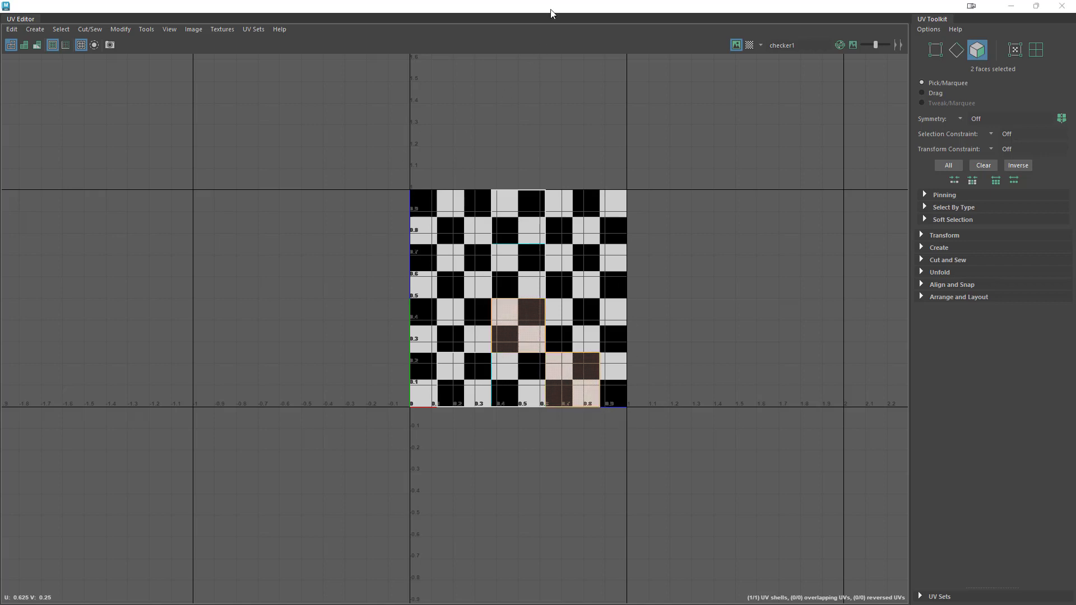
drag(546, 11, 140, 117)
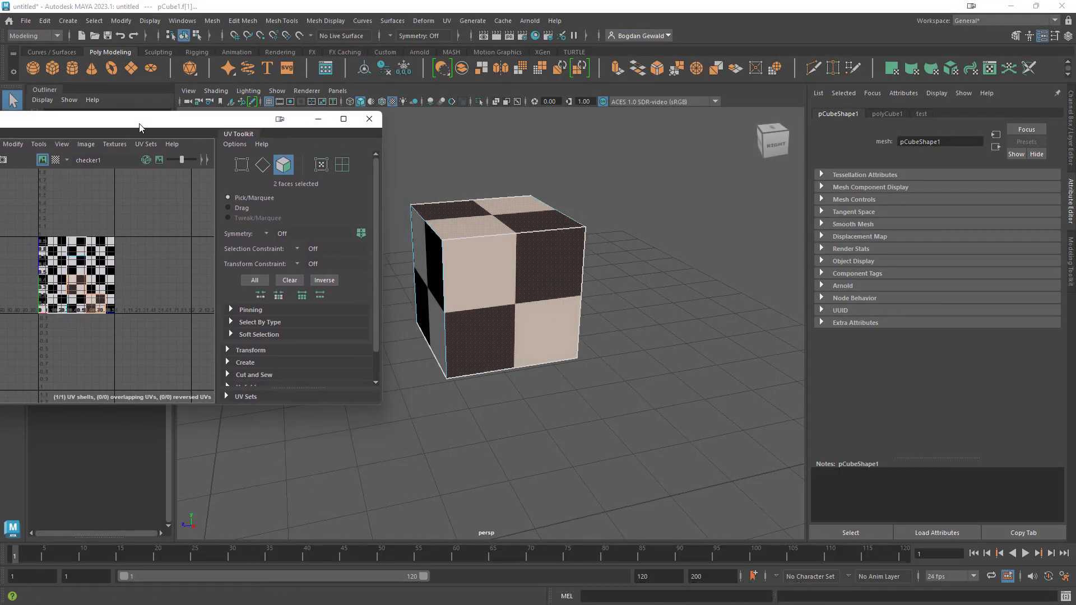
double_click(213, 119)
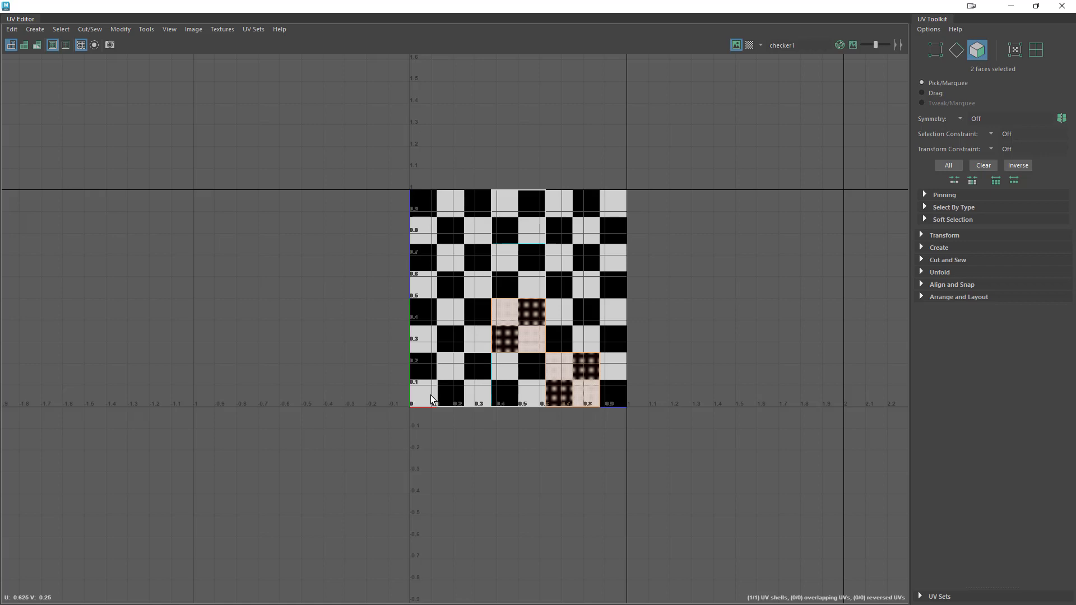
drag(702, 12, 87, 94)
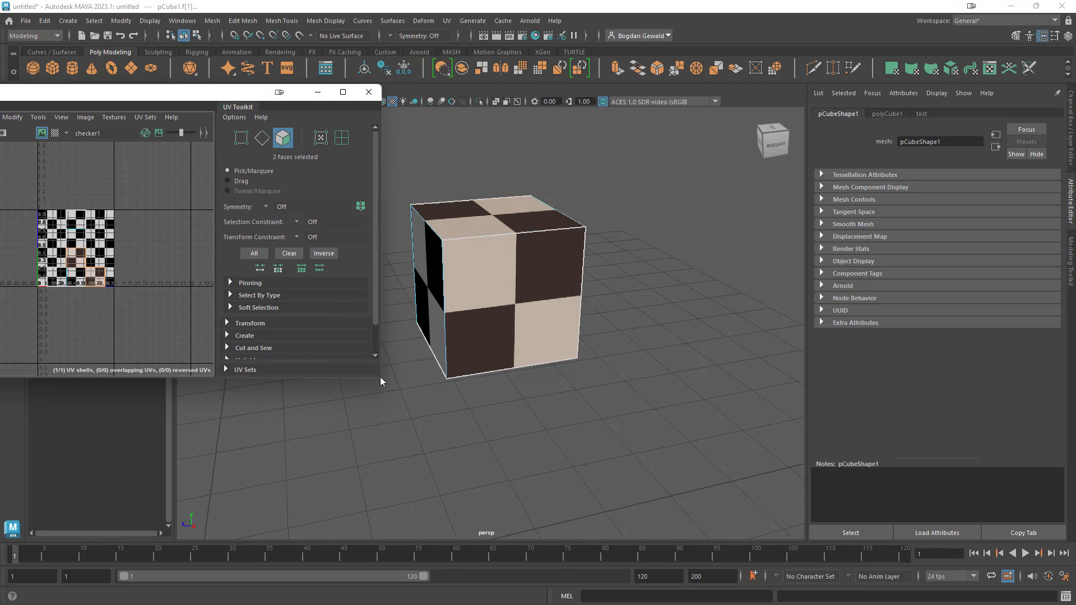
Dim the checker image in the UV Editor, then enlarge the editor and frame the 0 to 1 UV tile.
drag(381, 378, 458, 472)
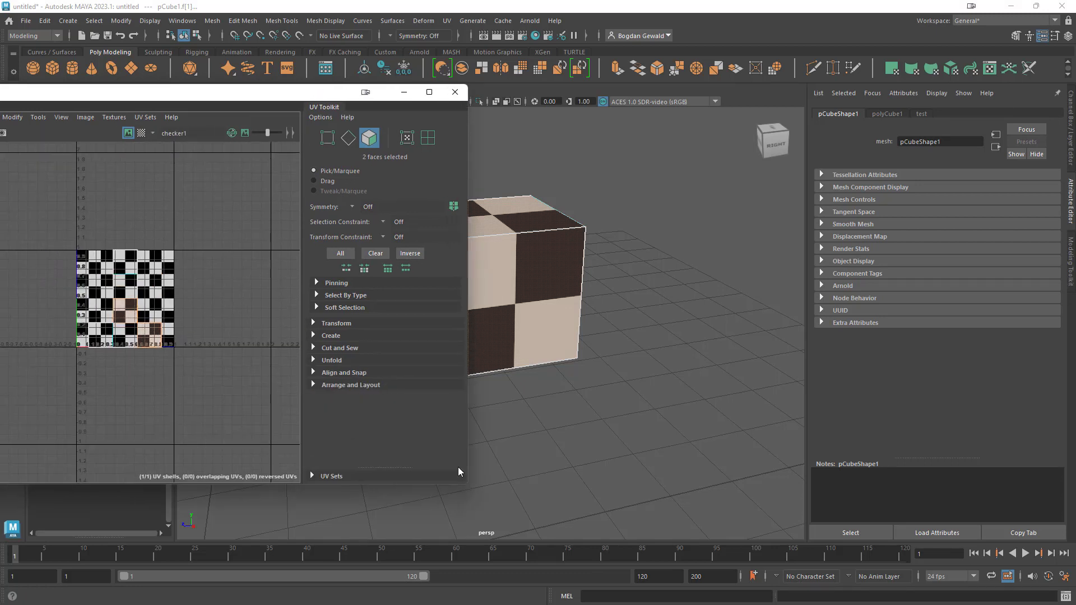
click(245, 134)
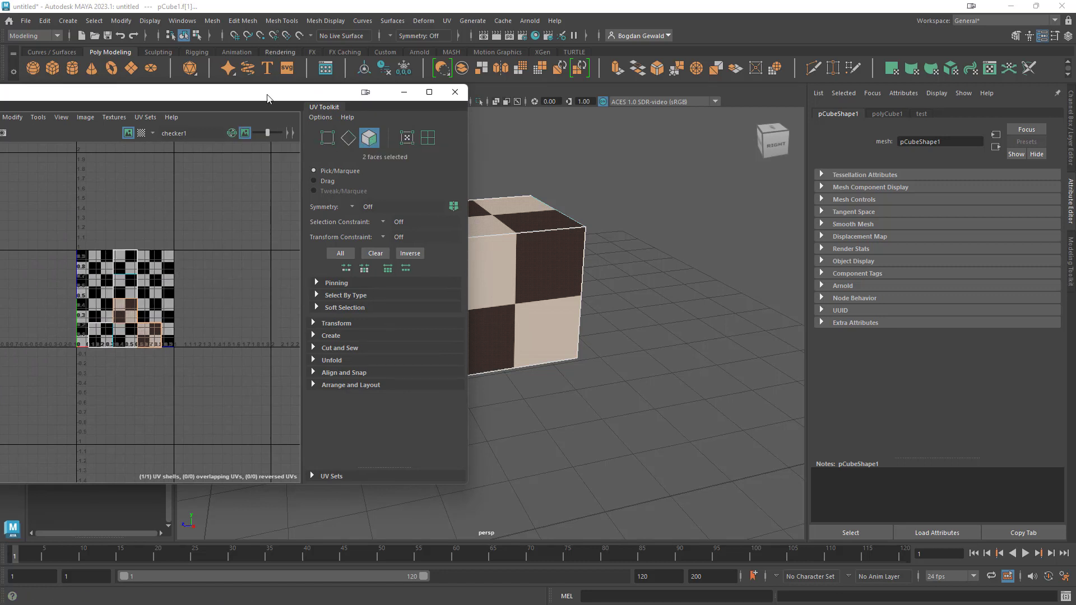
drag(252, 92, 480, 72)
click(656, 72)
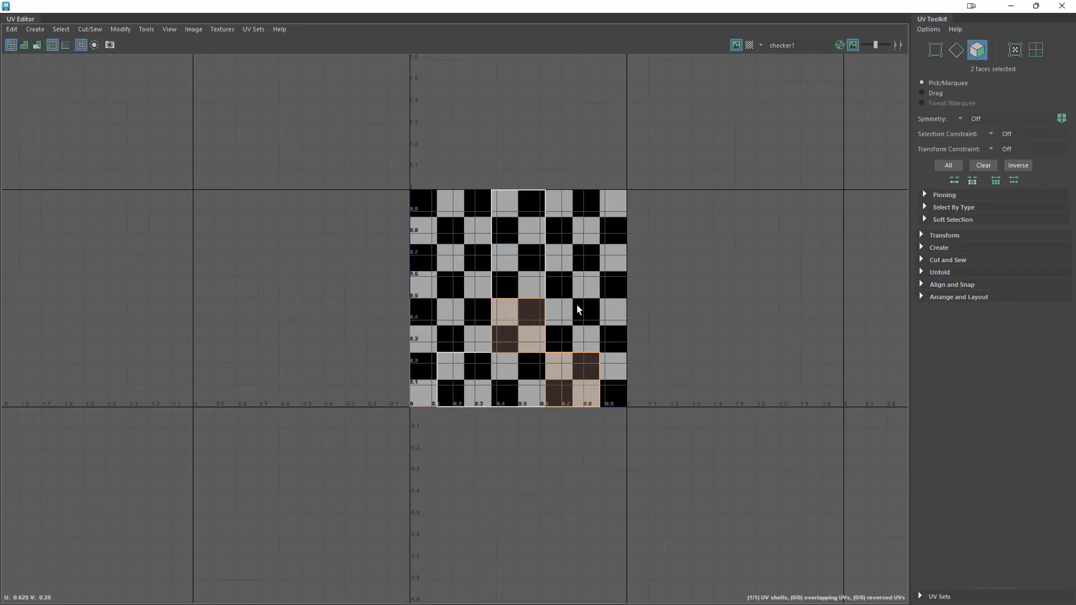
alt+right_drag(481, 490, 853, 454)
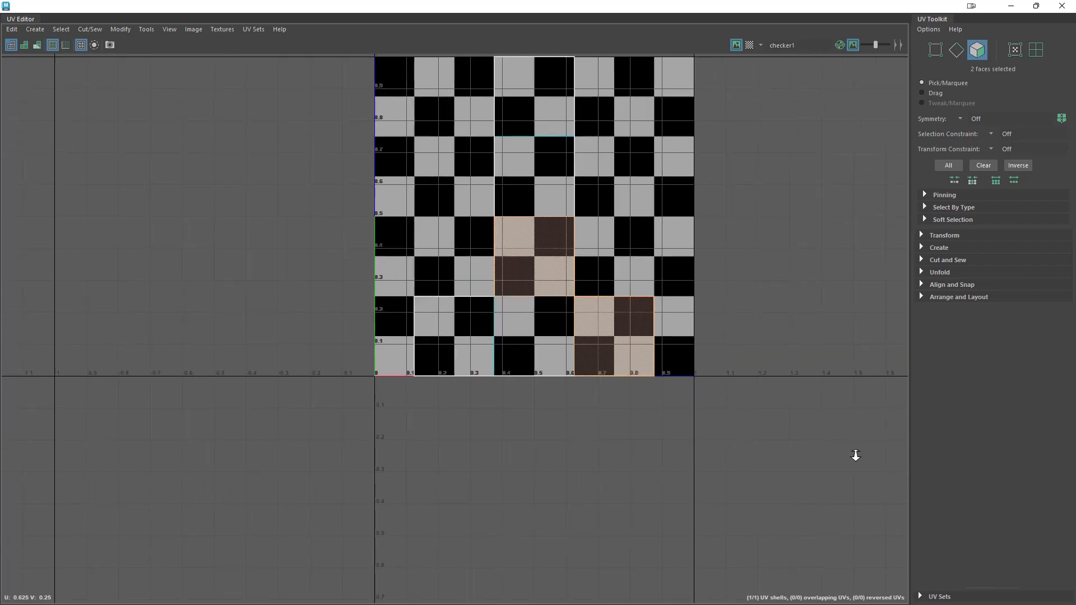
alt+middle_drag(731, 461, 643, 523)
alt+right_drag(509, 516, 679, 499)
alt+middle_drag(533, 521, 530, 562)
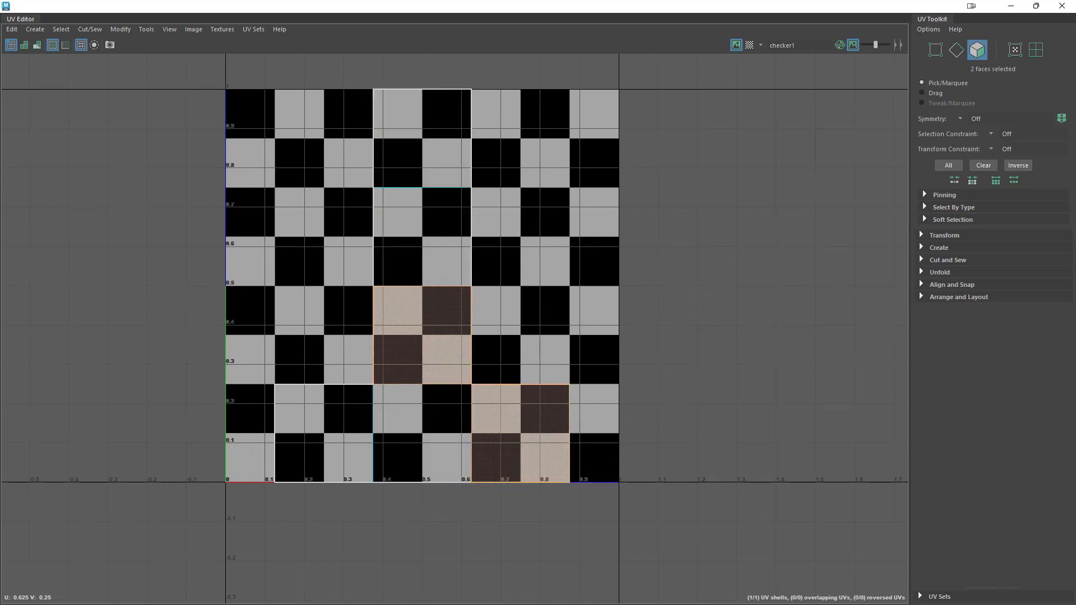
Select the cube's UV faces one by one in the UV Editor and locate each matching face on the cube.
key(super+Down)
click(672, 376)
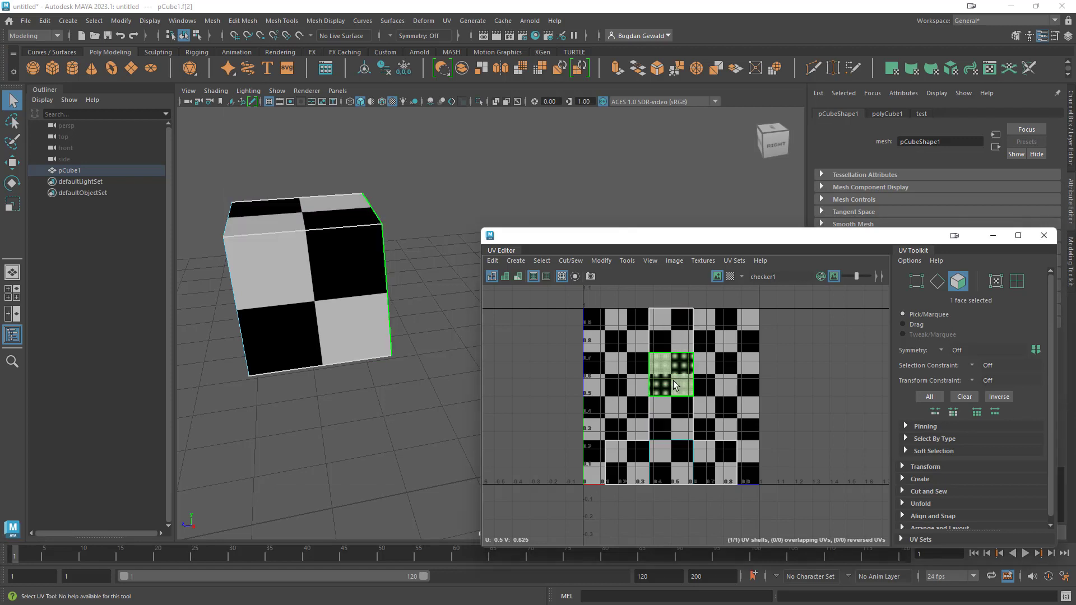
click(688, 456)
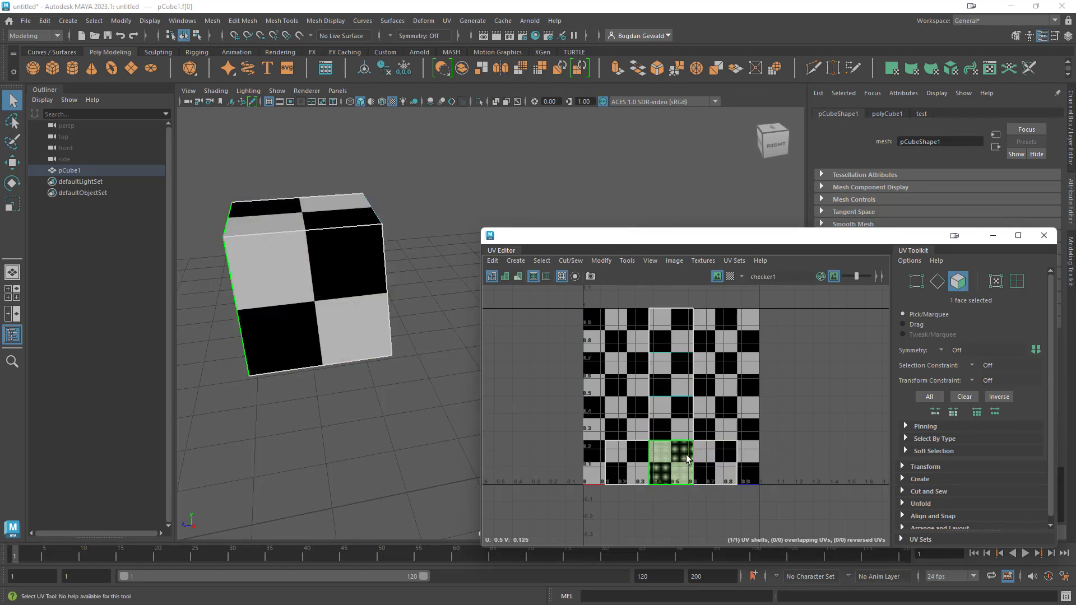
click(677, 420)
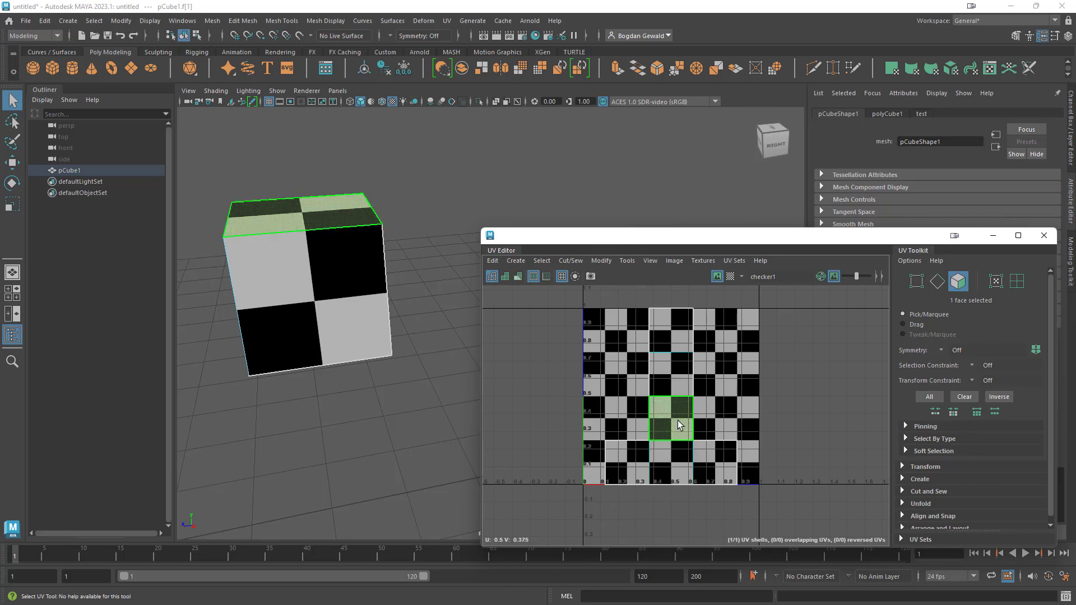
click(615, 470)
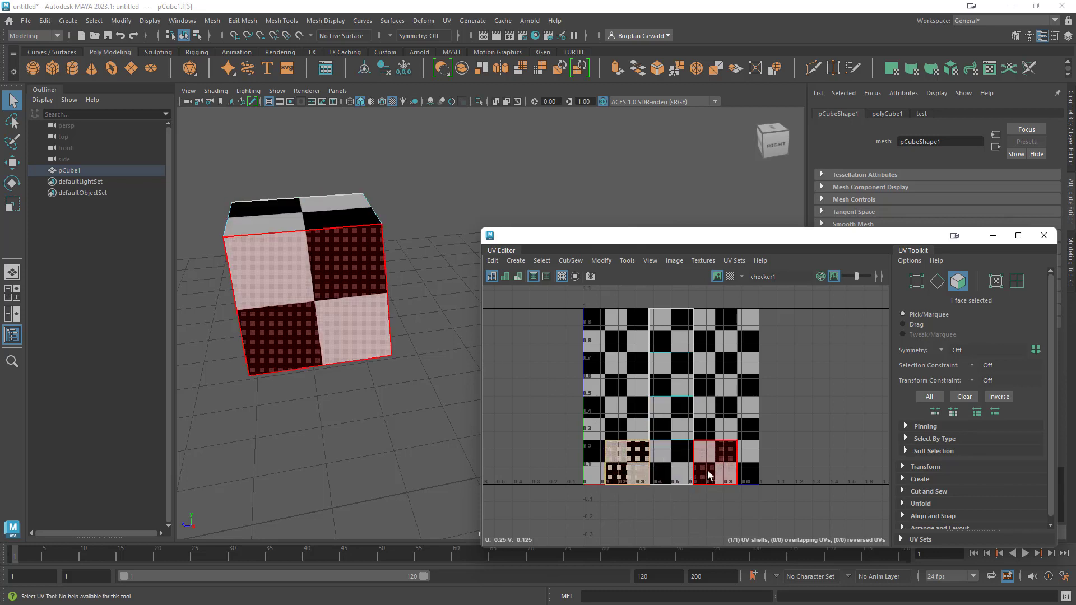
click(709, 475)
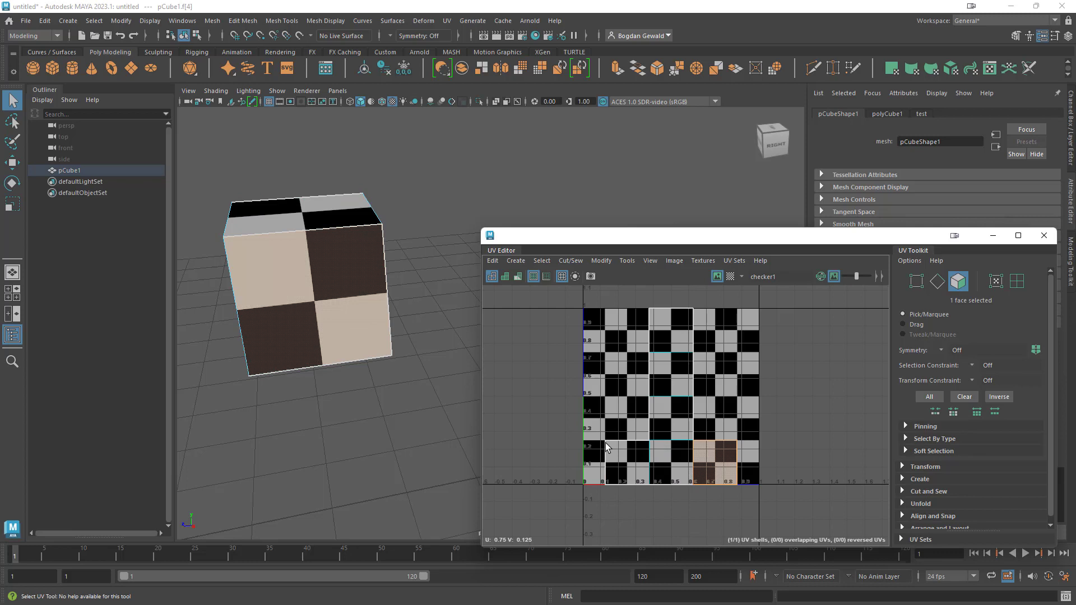
click(676, 470)
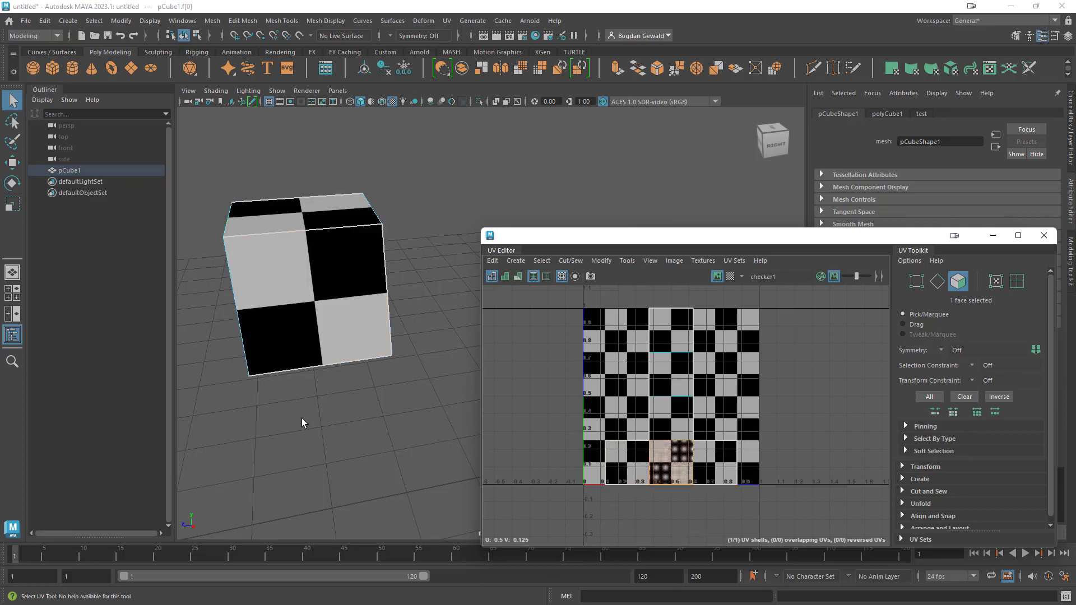
alt+drag(269, 407, 236, 413)
alt+middle_drag(236, 413, 268, 437)
alt+drag(268, 436, 372, 432)
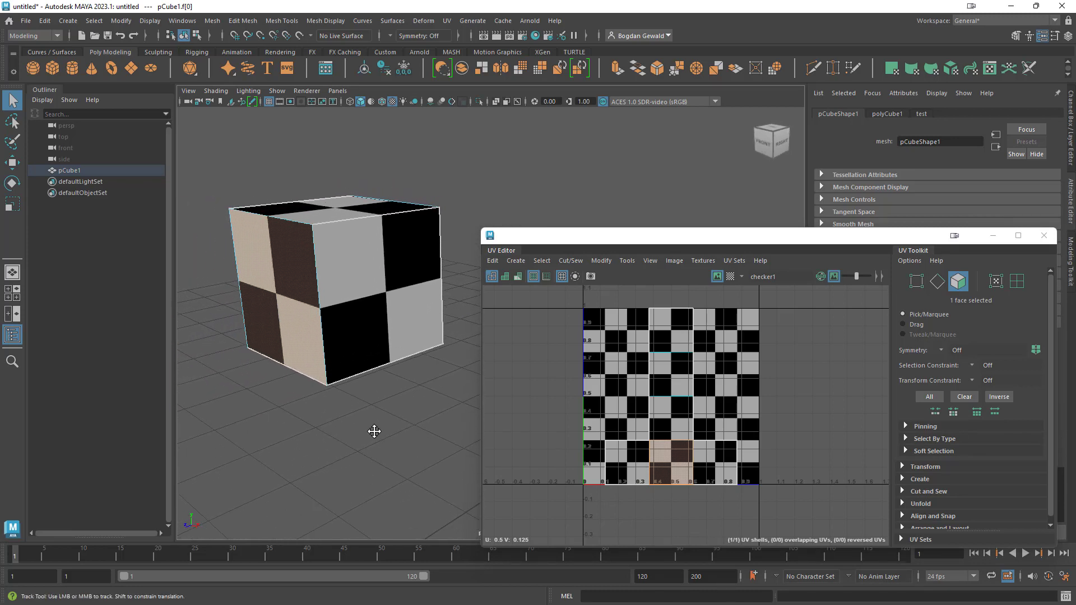
alt+middle_drag(373, 432, 312, 444)
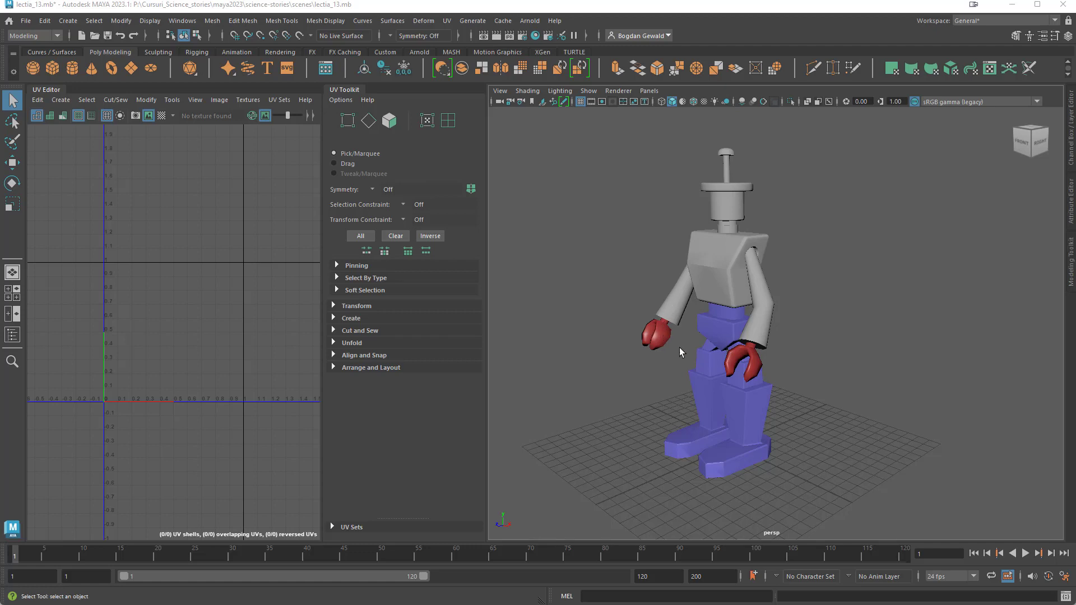
Select the robot's head and view its existing UV layout in the UV Editor.
alt+drag(626, 418, 617, 365)
alt+drag(800, 432, 791, 318)
click(734, 202)
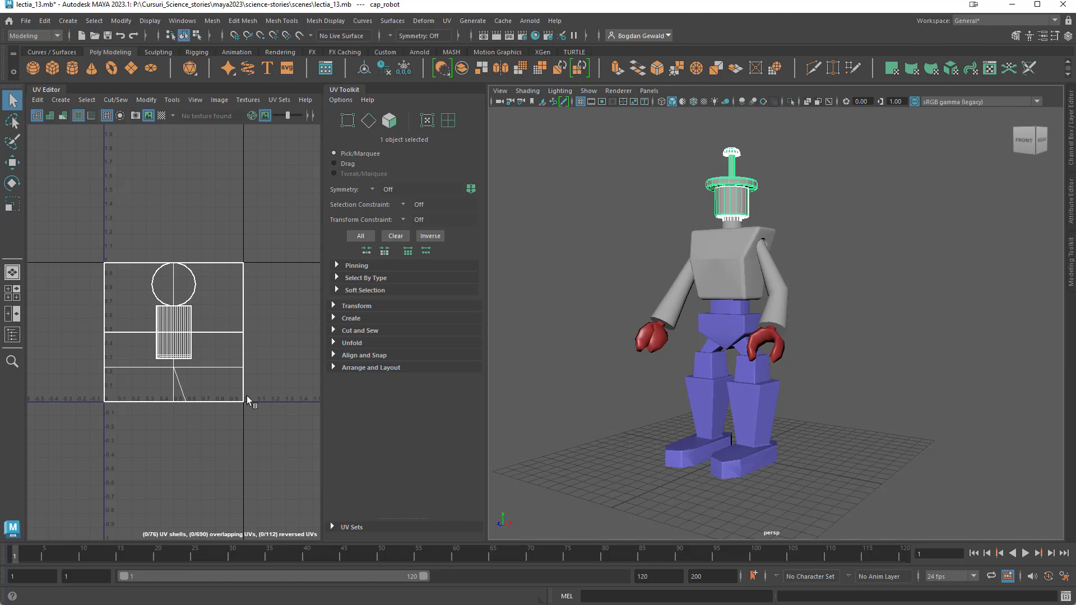
click(597, 271)
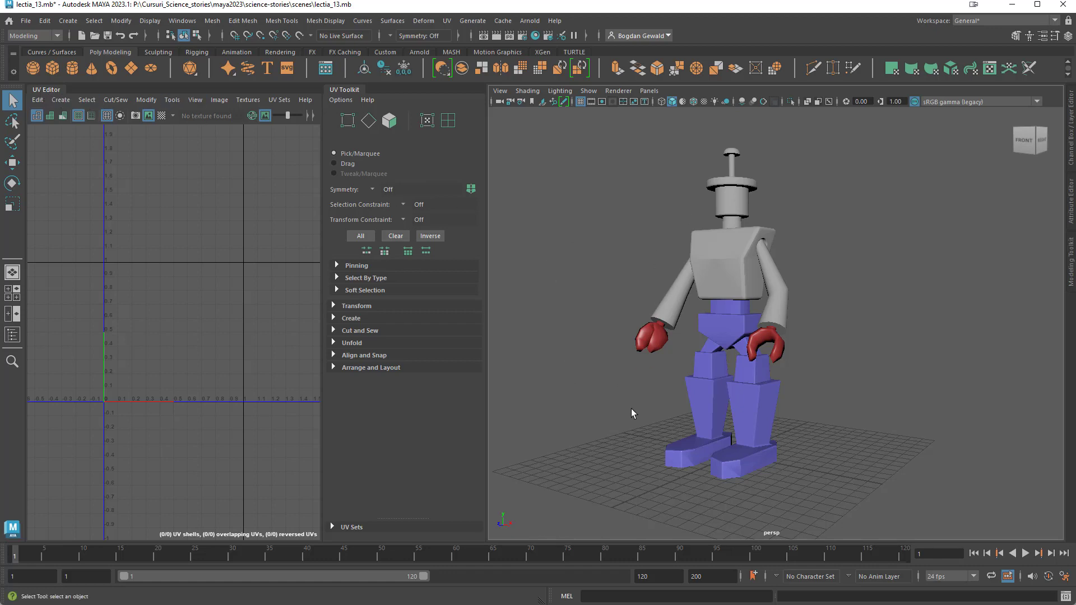
mouse_move(607, 345)
alt+mouse_down()
mouse_move(624, 368)
mouse_move(708, 365)
mouse_move(614, 347)
alt+mouse_up()
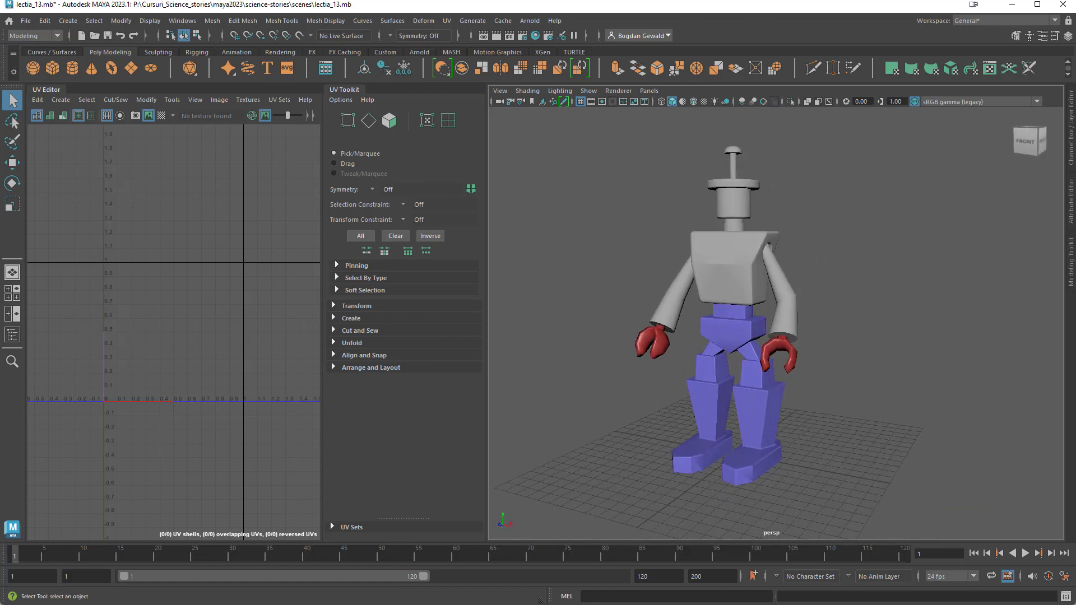
Switch to Photoshop and look through the albastru.png, spate.png and corp.png textures.
key(alt+Tab)
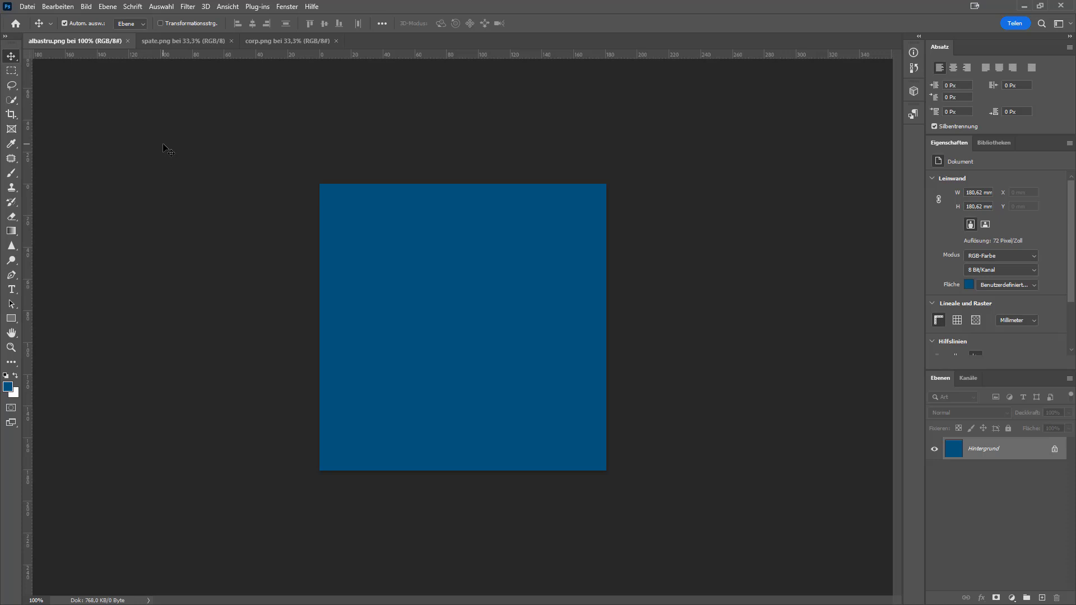
click(164, 42)
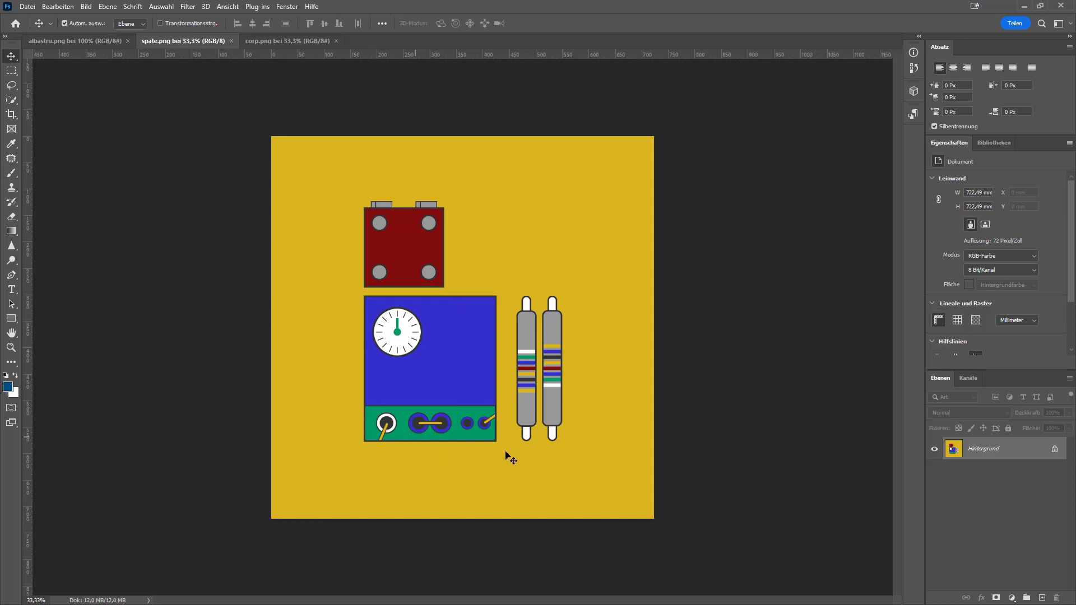
click(271, 39)
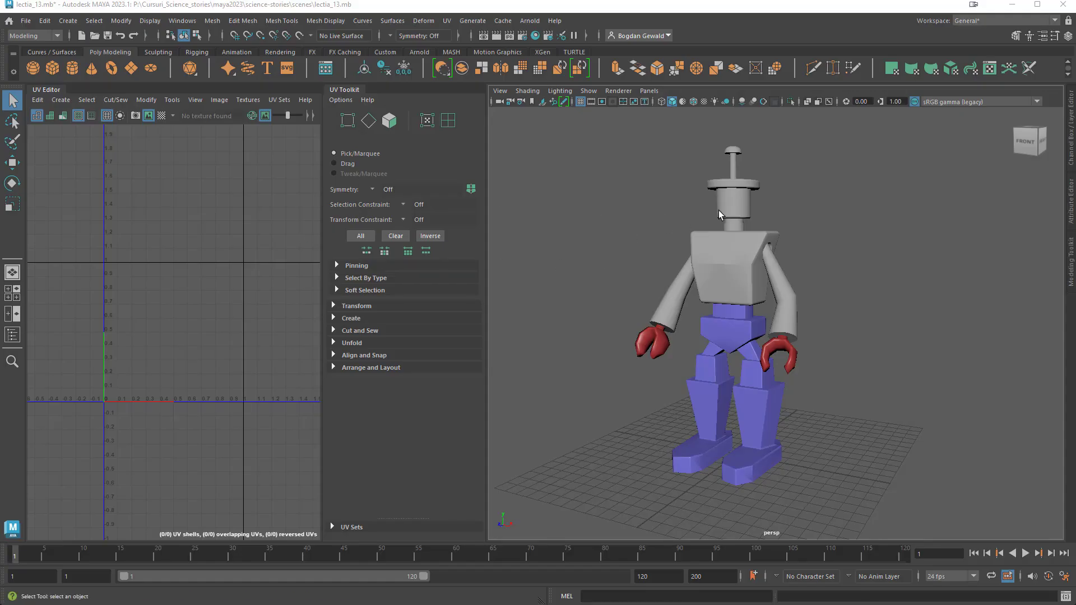
Select all UVs of the robot's head and move them outside the 0 to 1 tile, to about U -0.52, V 0.71.
click(732, 201)
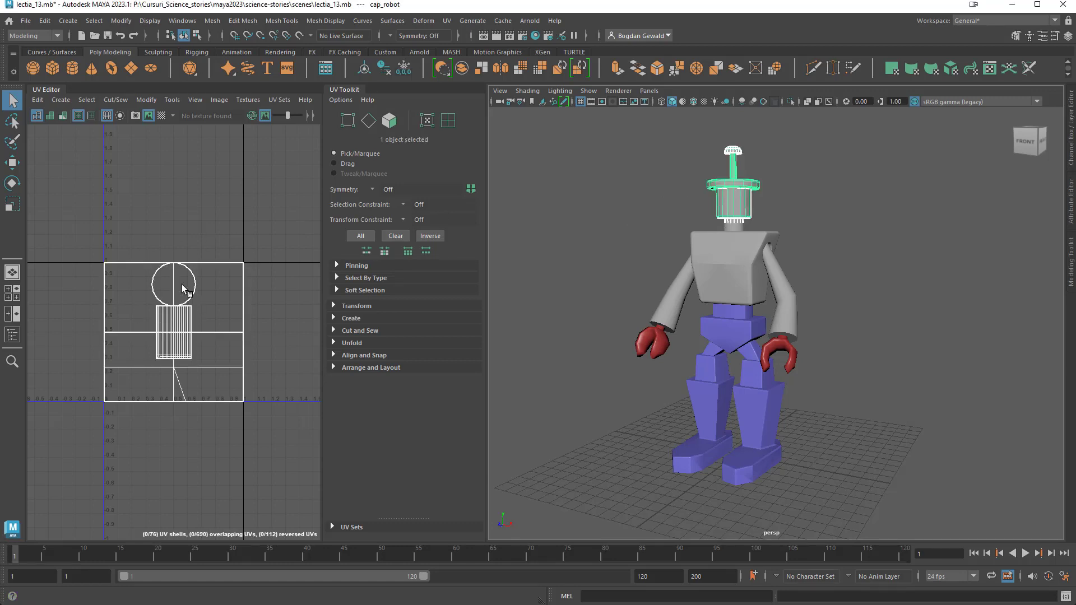
right_click(180, 319)
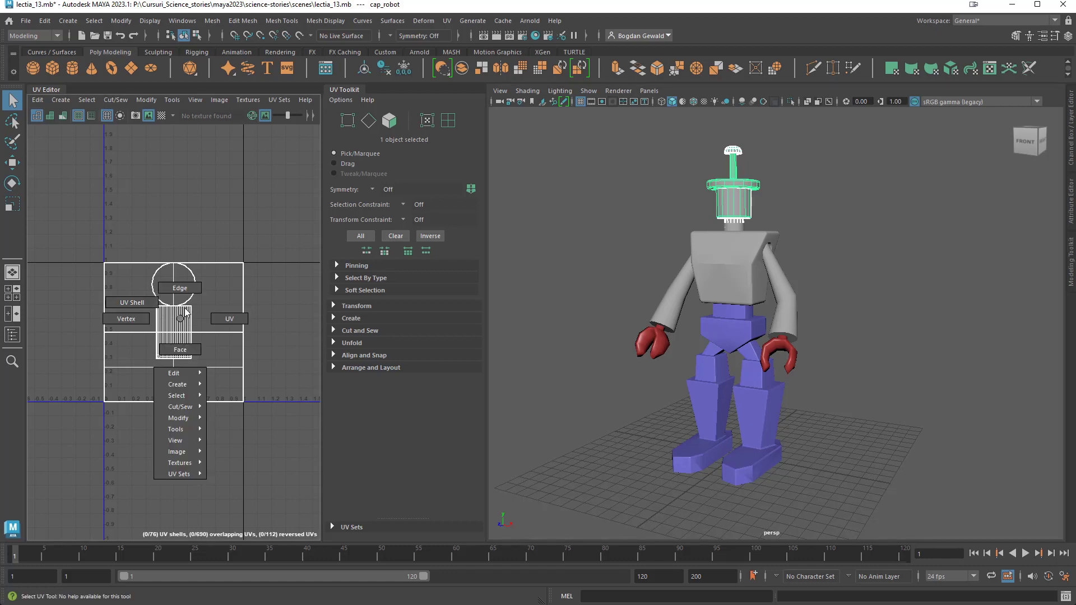
click(227, 321)
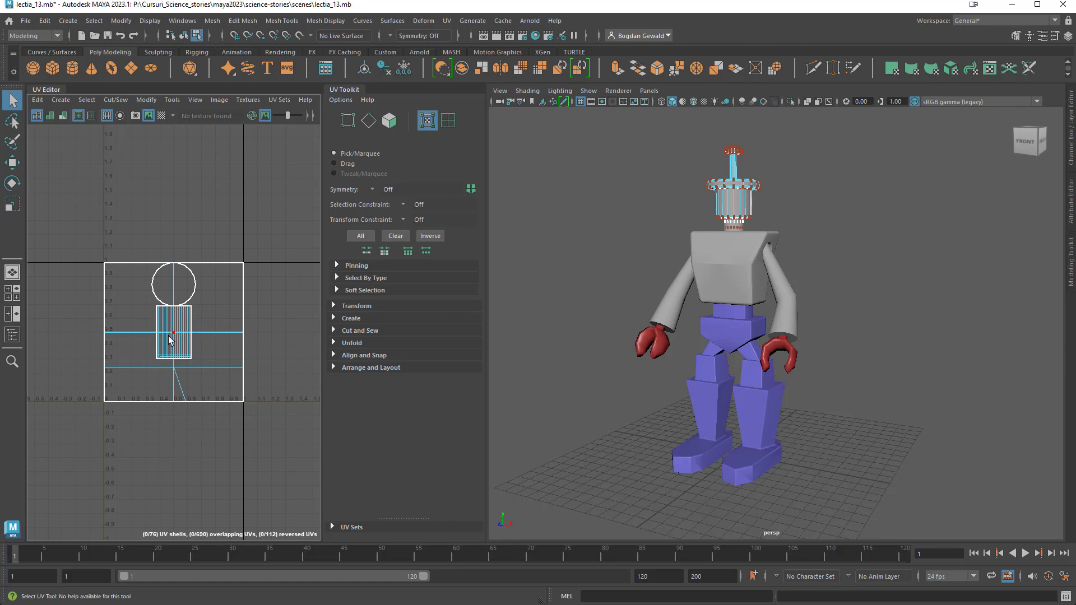
drag(112, 271, 278, 437)
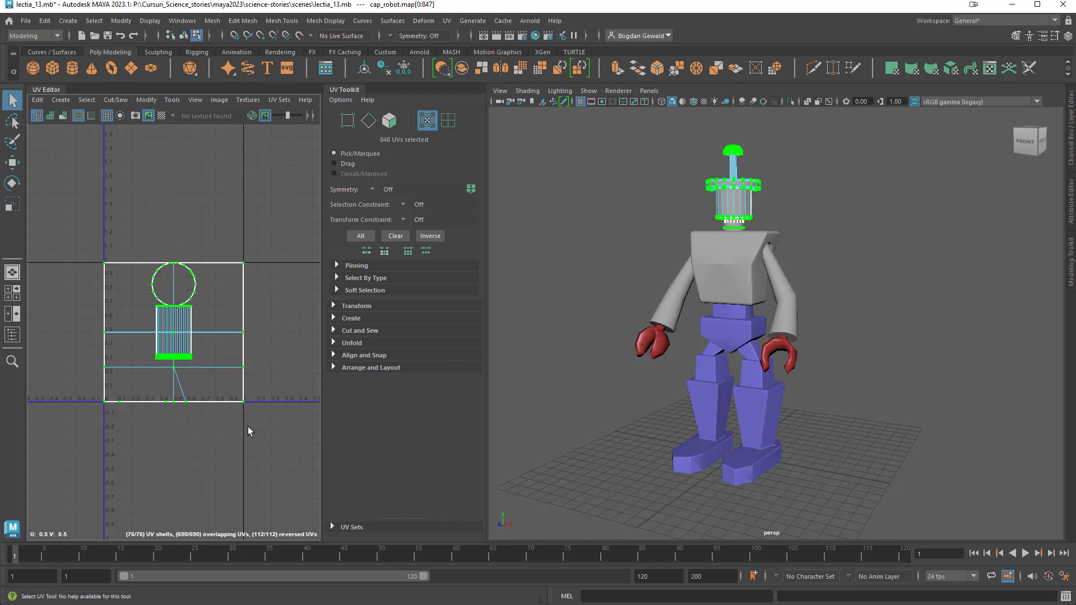
key(w)
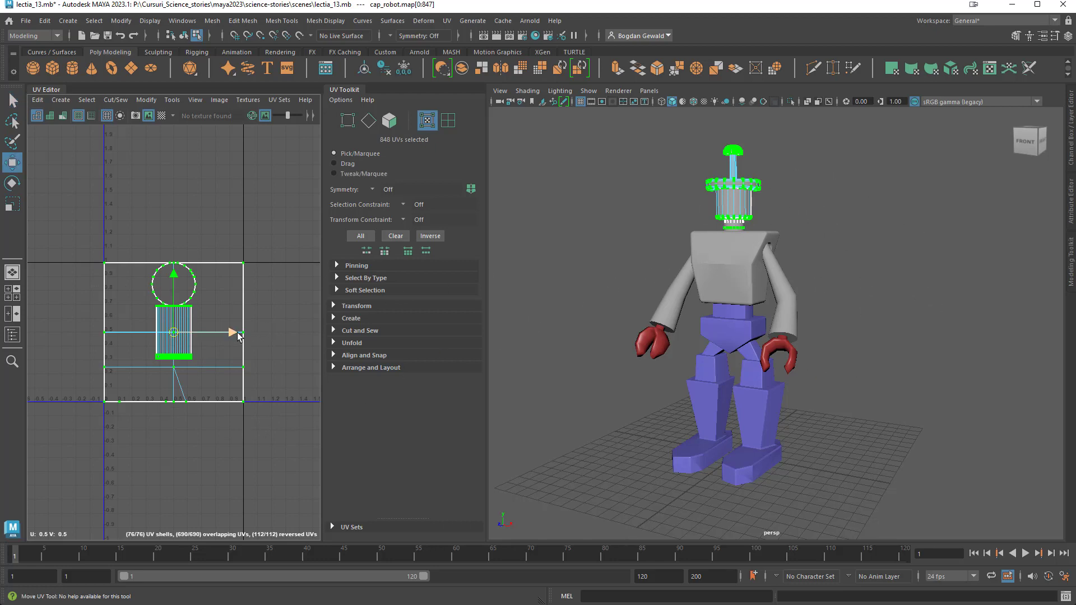
drag(180, 335, 35, 307)
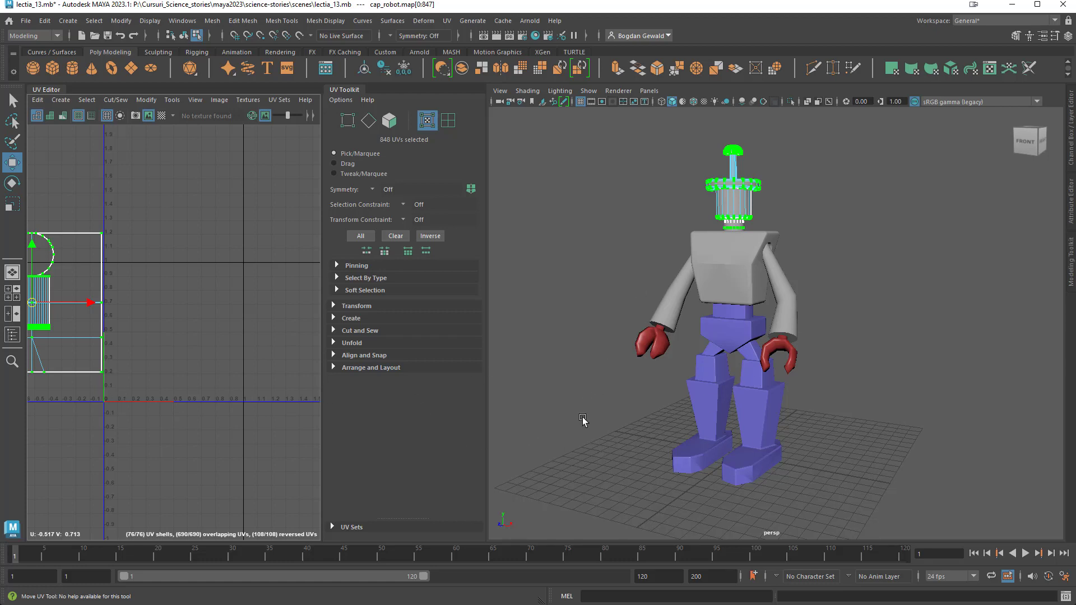
scroll(180, 391, down, 3)
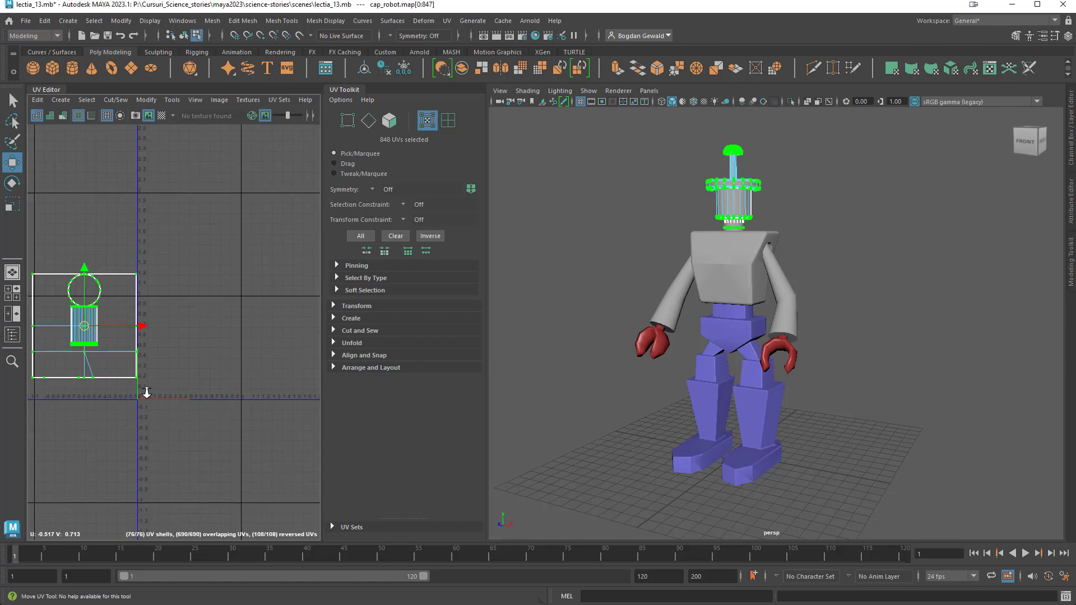
Clear the UV selection and put the robot's head into face selection mode with no faces selected.
alt+middle_drag(207, 409, 231, 352)
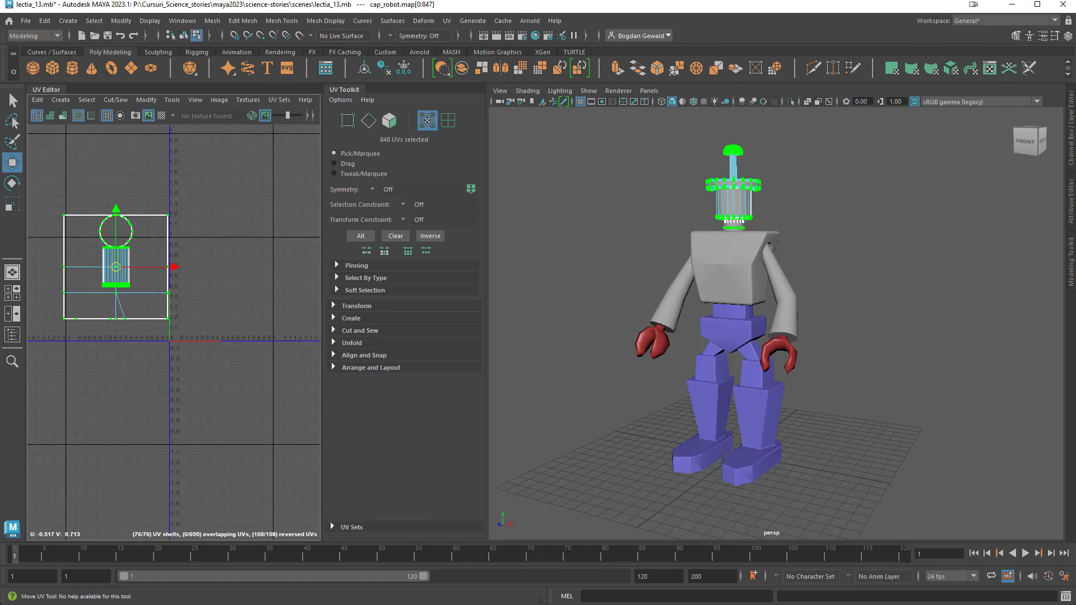
click(639, 214)
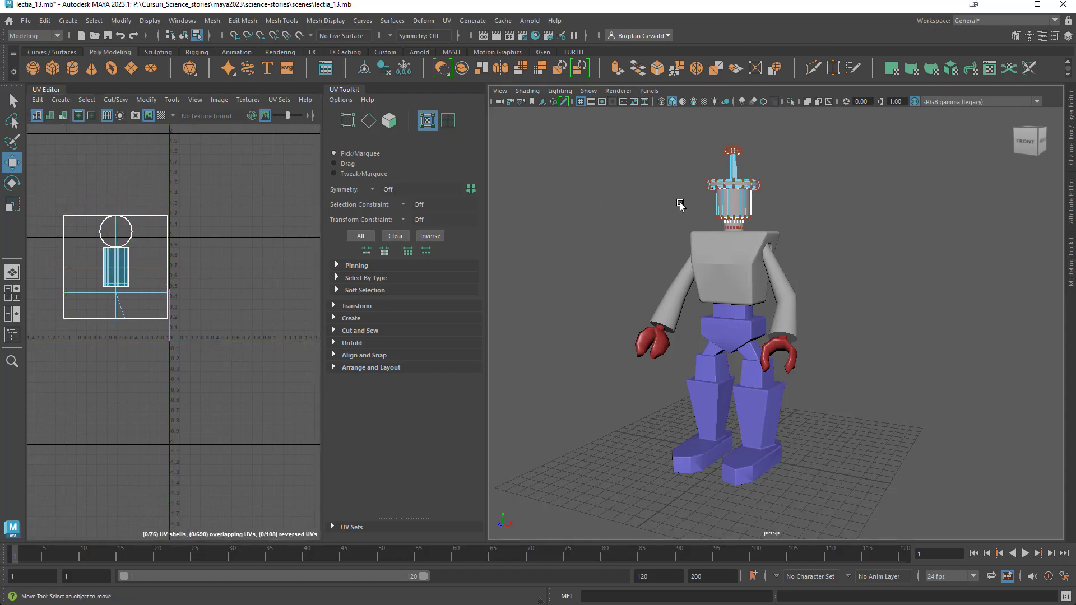
right_click(734, 203)
click(781, 188)
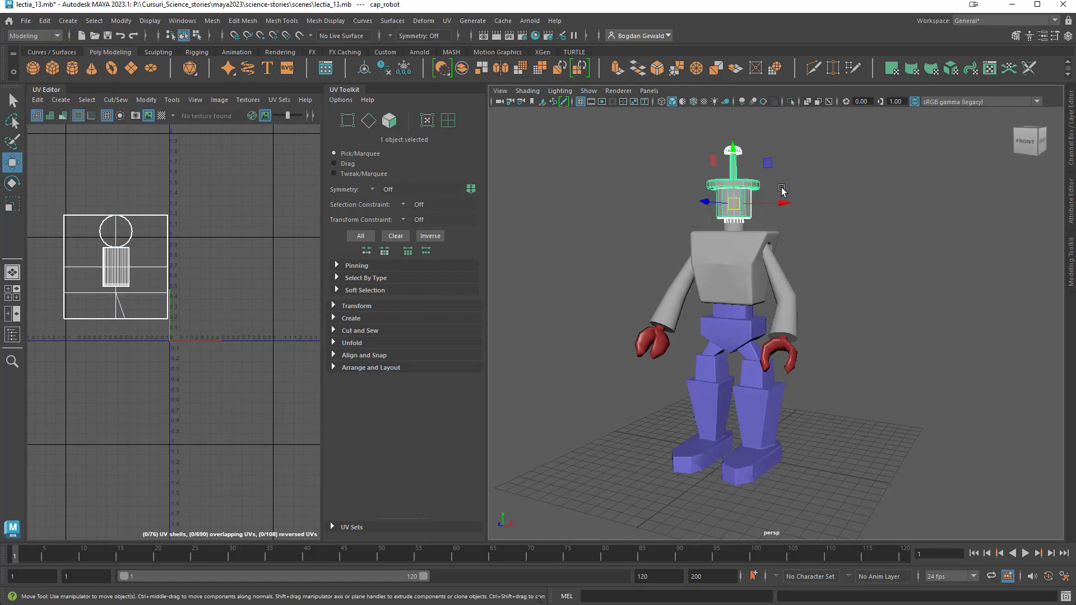
click(12, 100)
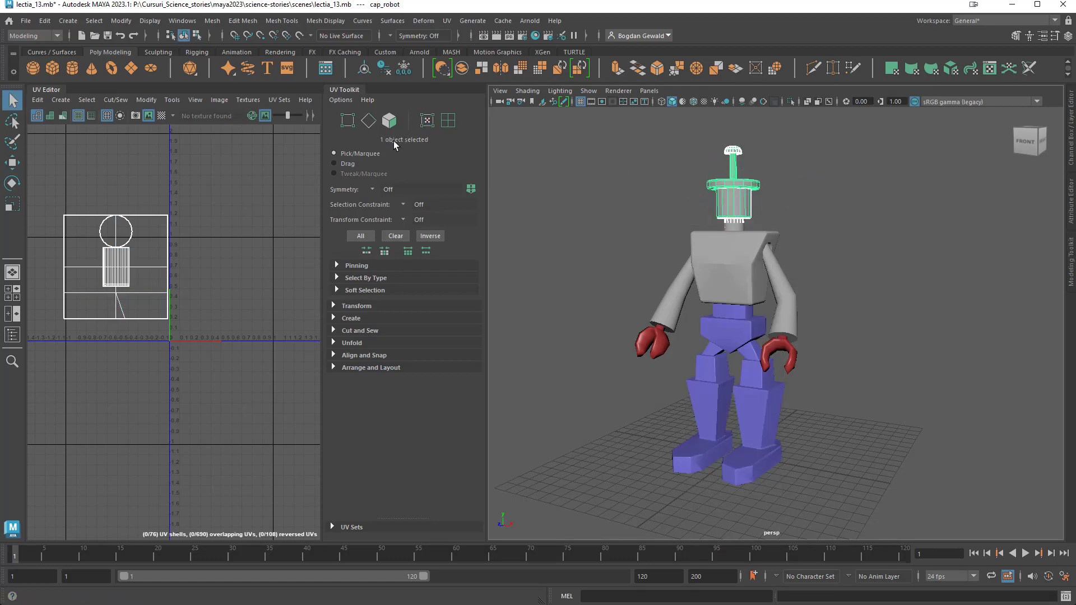
right_click(730, 202)
click(738, 226)
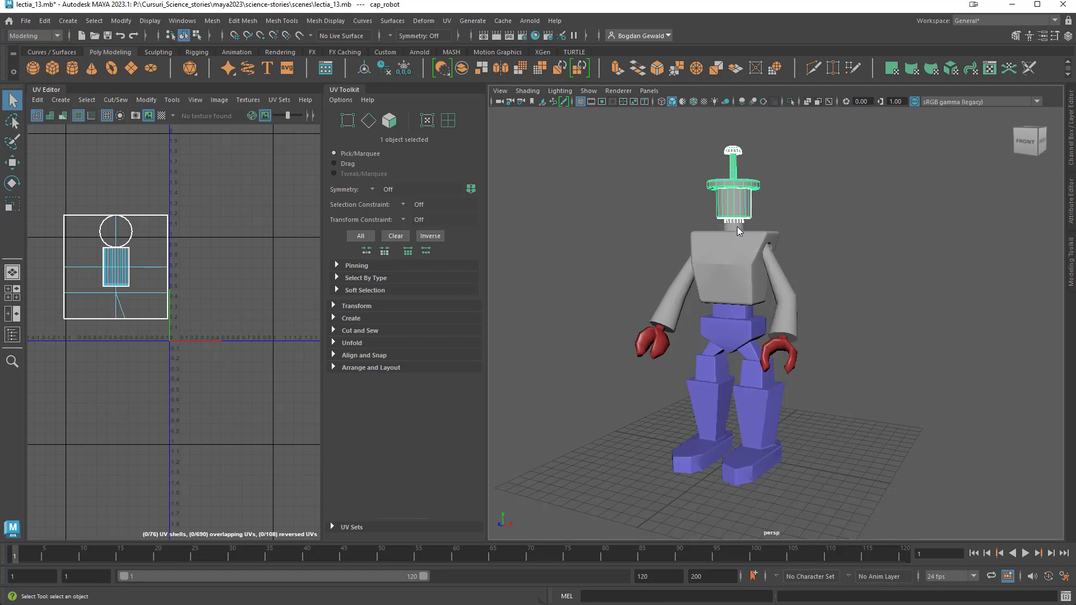
click(645, 220)
Select the tall side faces all around the main cylinder of the robot's head.
scroll(664, 224, up, 5)
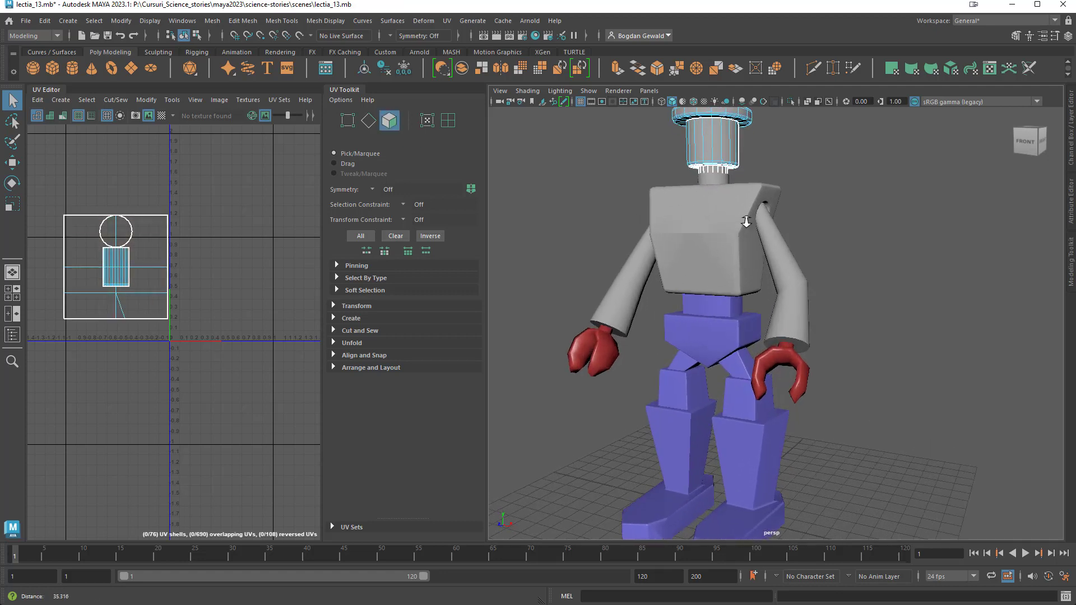
scroll(613, 281, up, 2)
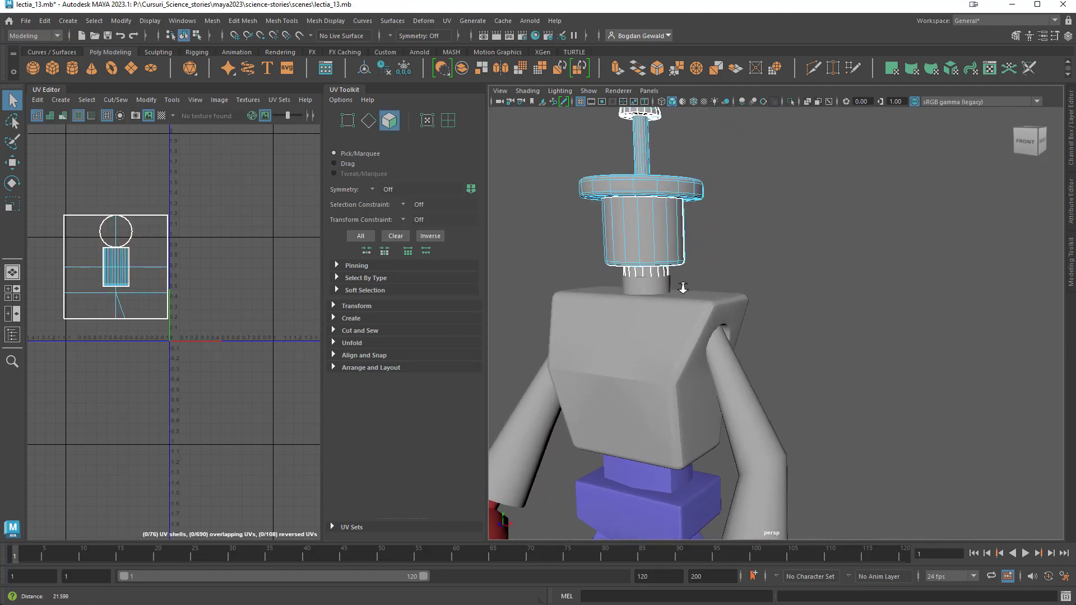
mouse_move(690, 332)
alt+mouse_down()
mouse_move(665, 309)
mouse_move(676, 320)
alt+mouse_up()
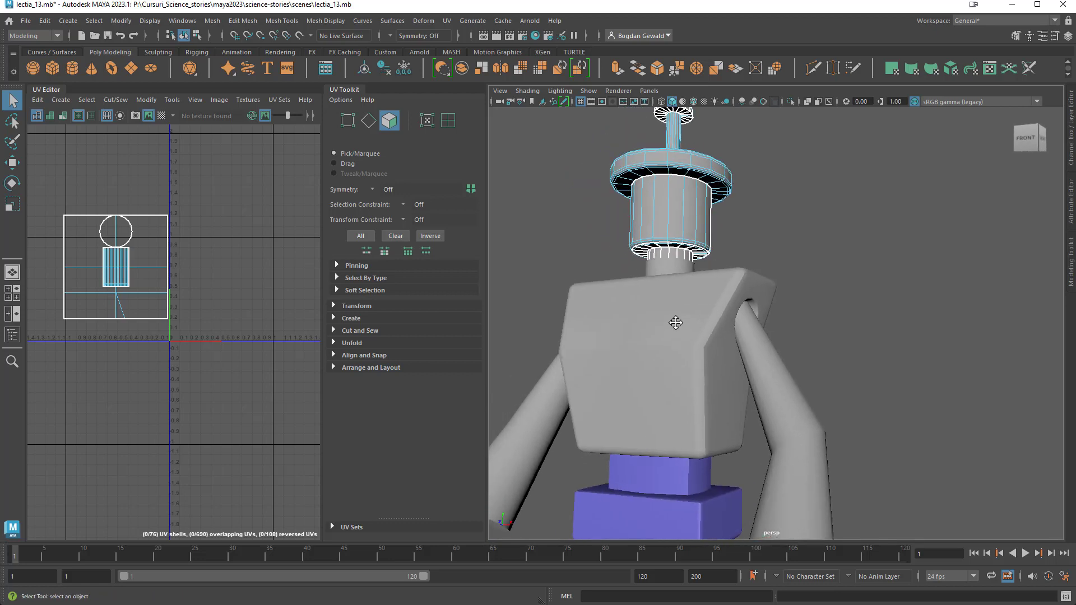
scroll(678, 326, down, 3)
drag(627, 289, 772, 316)
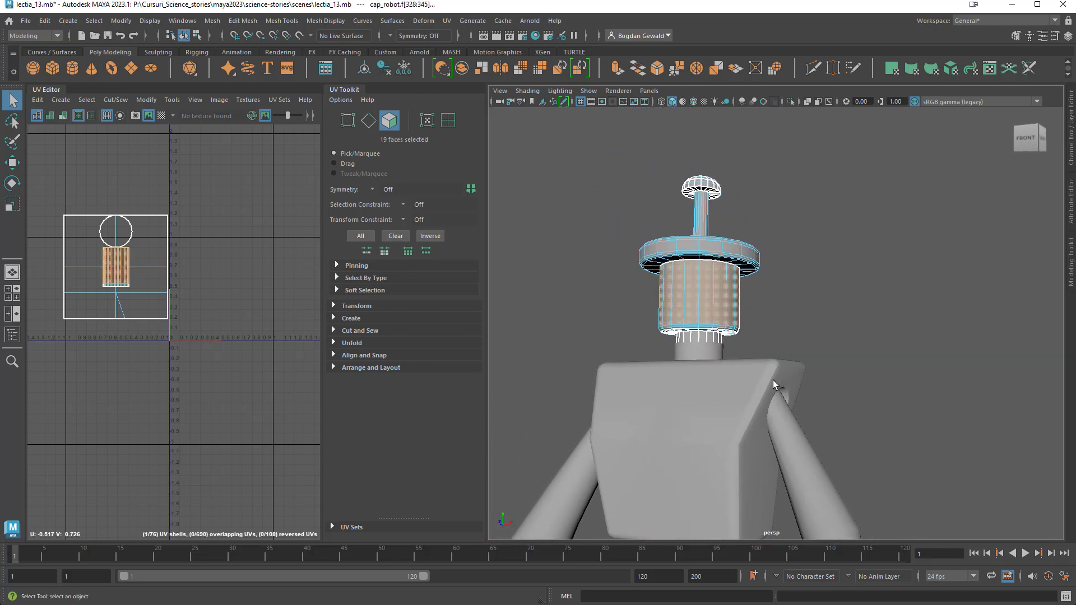
Add the narrow ring of faces directly below the cylinder's side faces to the selection.
scroll(773, 380, down, 3)
scroll(713, 376, up, 5)
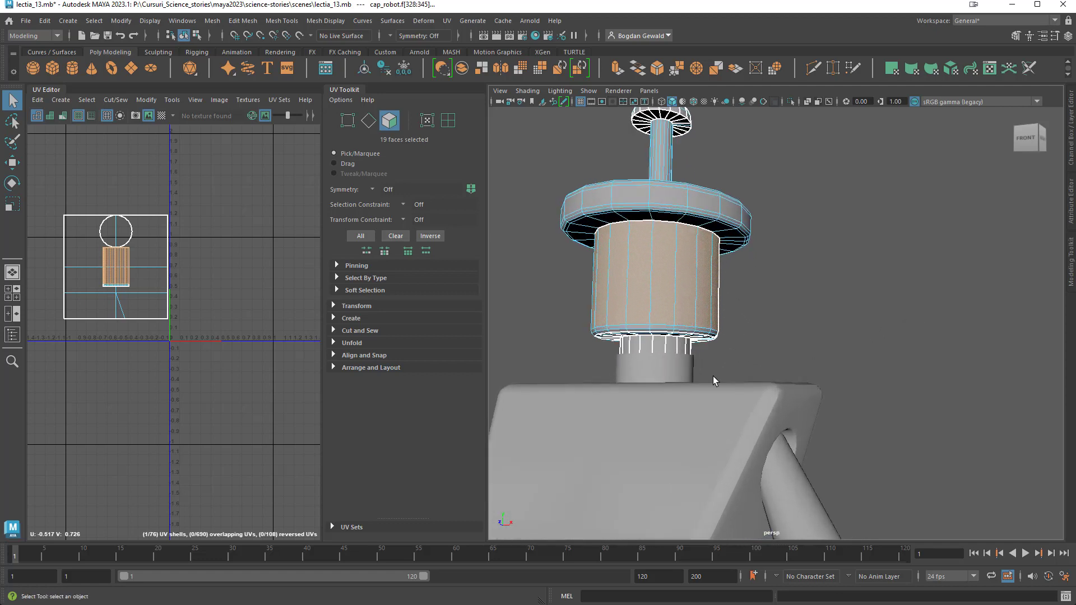
scroll(713, 375, up, 4)
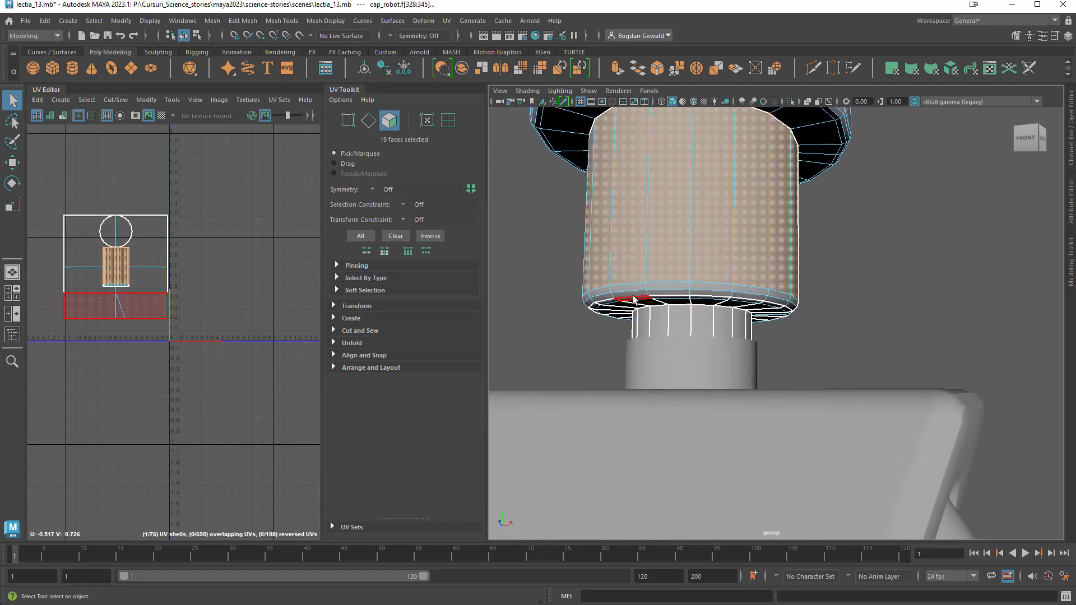
shift+click(628, 291)
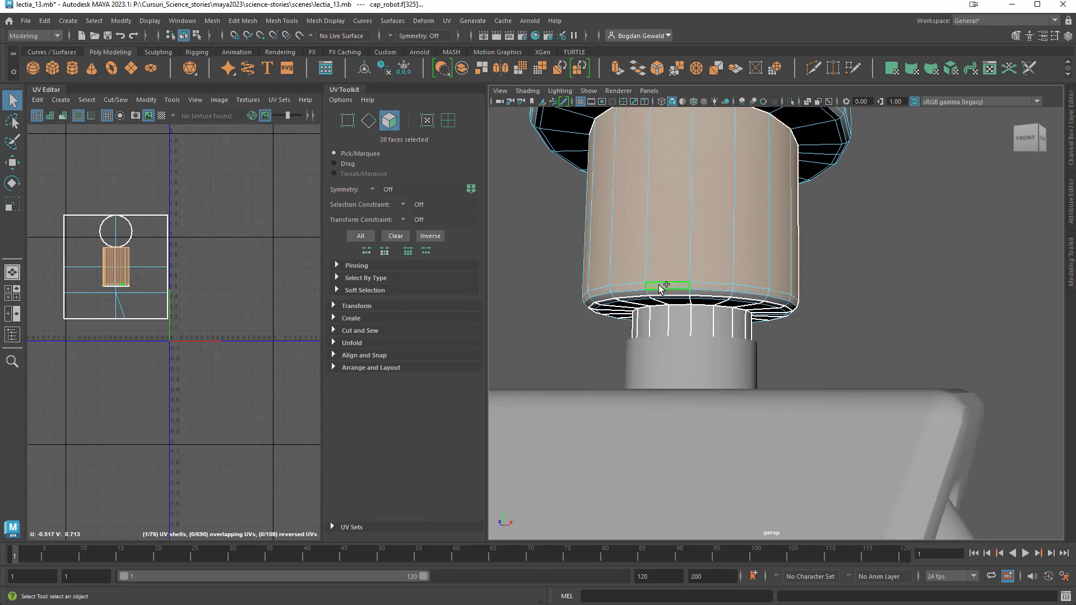
shift+double_click(712, 295)
Extend the selection with the two remaining rings of bevel faces around the cylinder's lower edge.
mouse_move(828, 355)
alt+mouse_down()
mouse_move(826, 344)
mouse_move(819, 355)
mouse_move(726, 358)
mouse_move(836, 344)
mouse_move(840, 355)
alt+mouse_up()
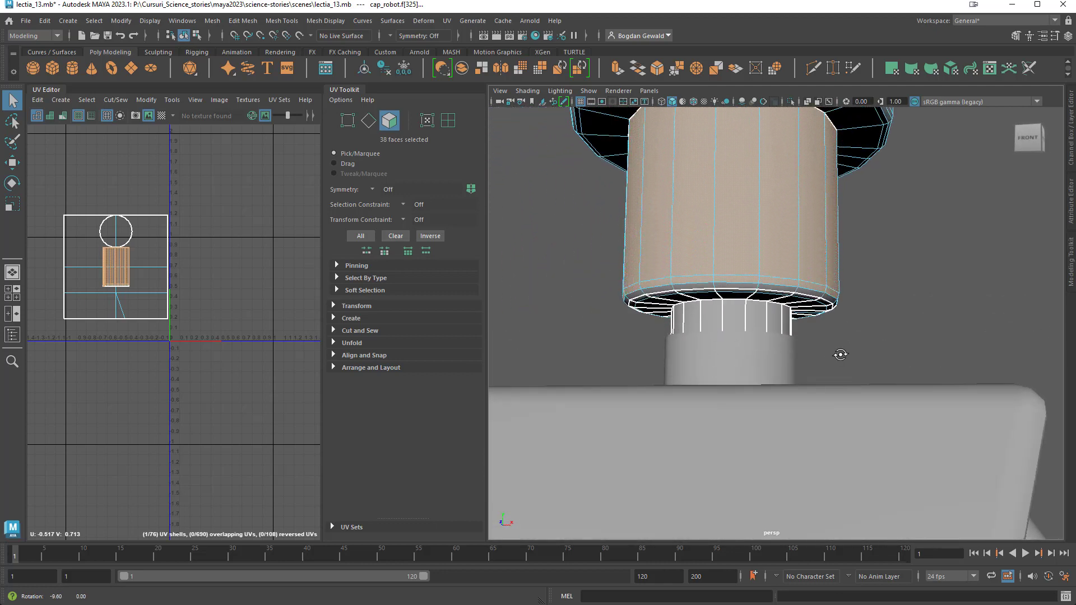
alt+right_drag(803, 348, 922, 341)
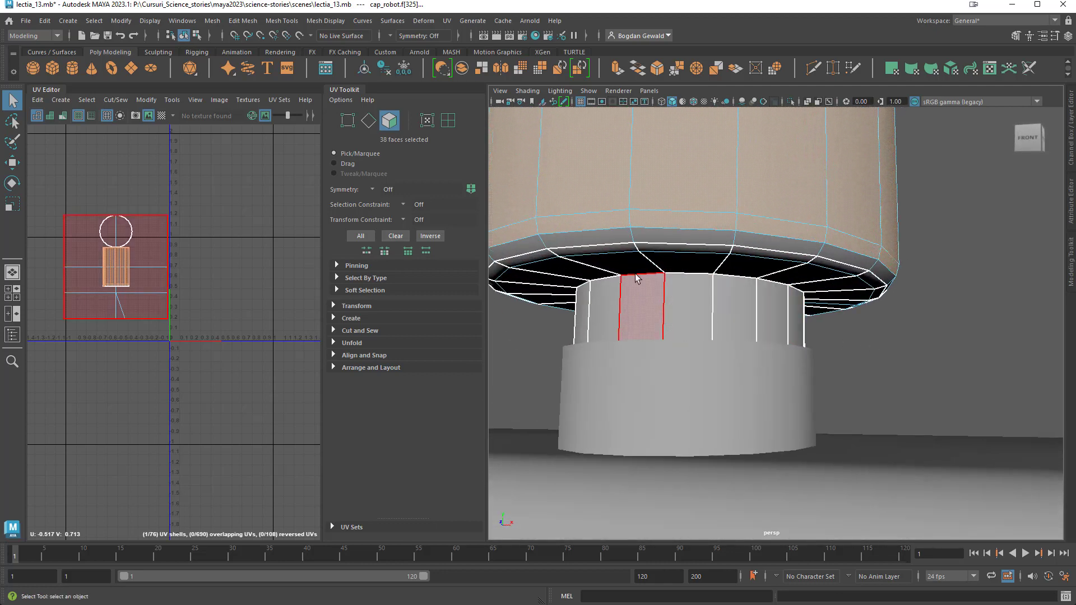
shift+click(673, 240)
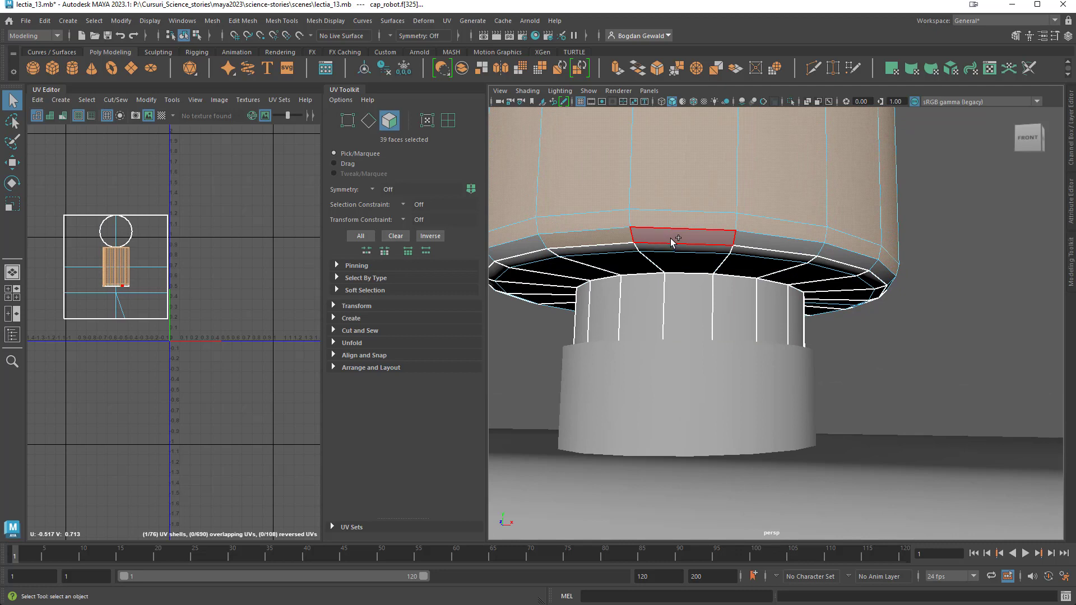
shift+double_click(673, 240)
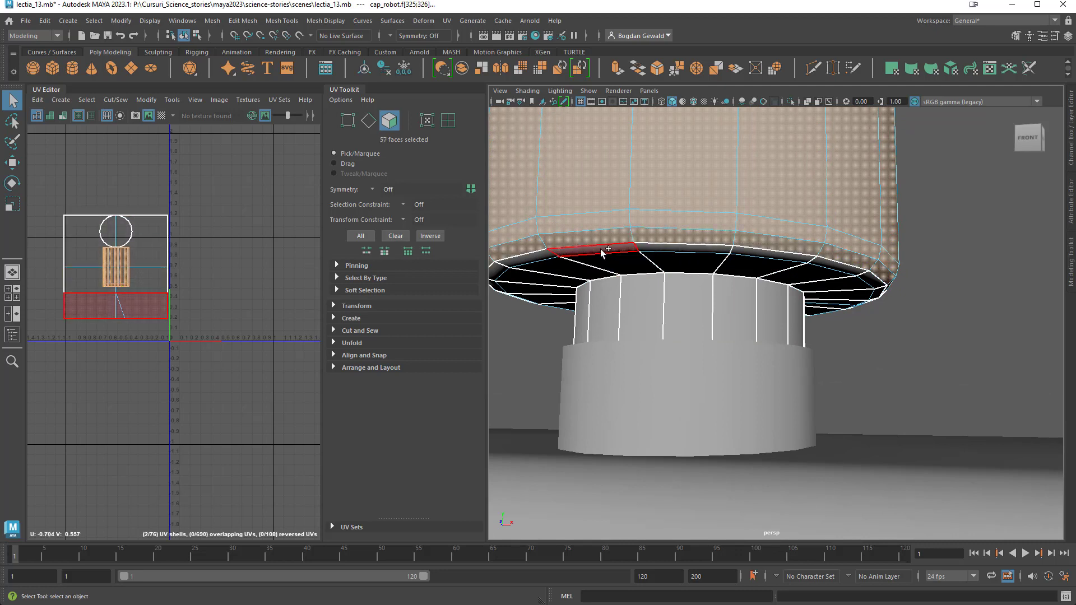
shift+double_click(656, 250)
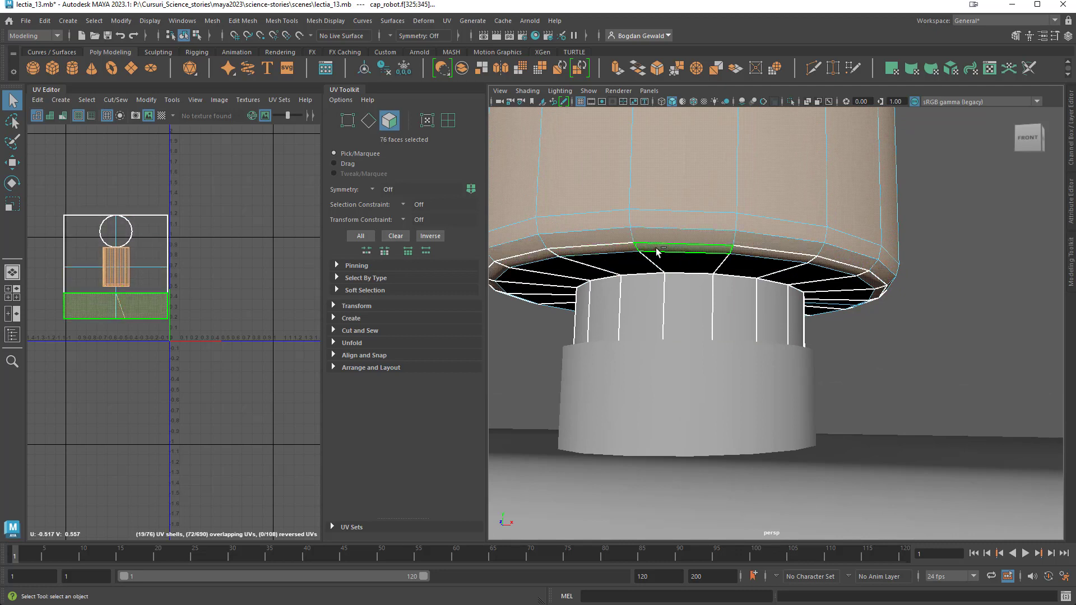
scroll(858, 353, down, 5)
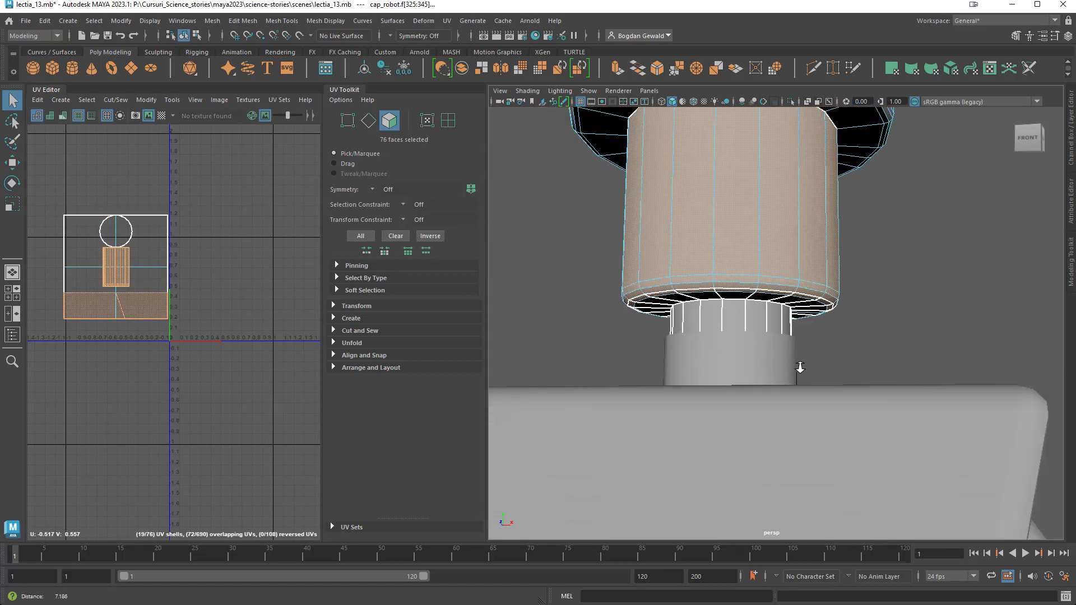
alt+drag(800, 365, 655, 355)
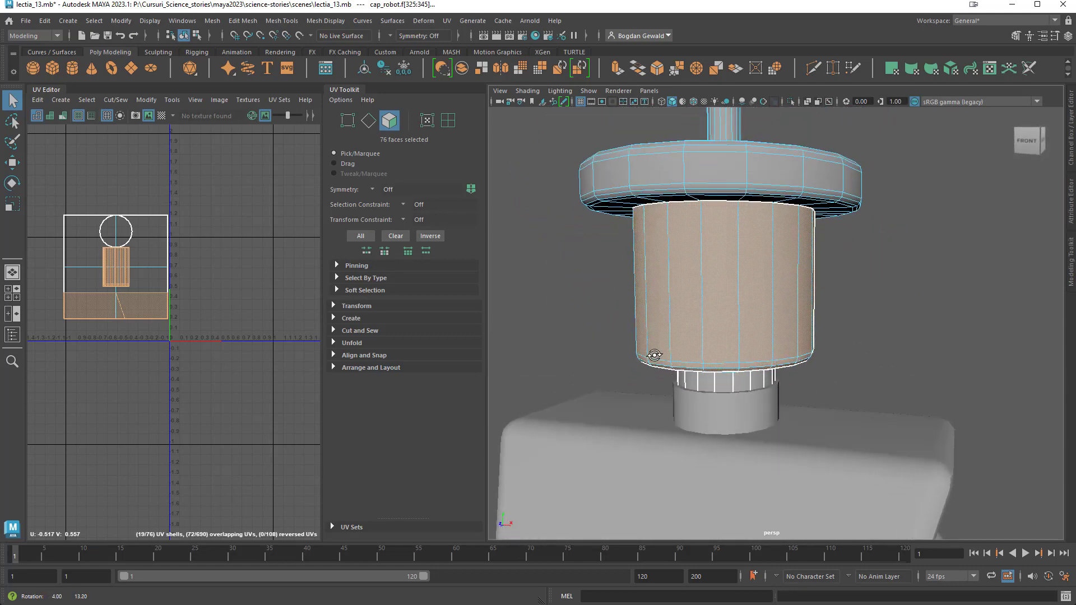
alt+right_drag(765, 364, 709, 367)
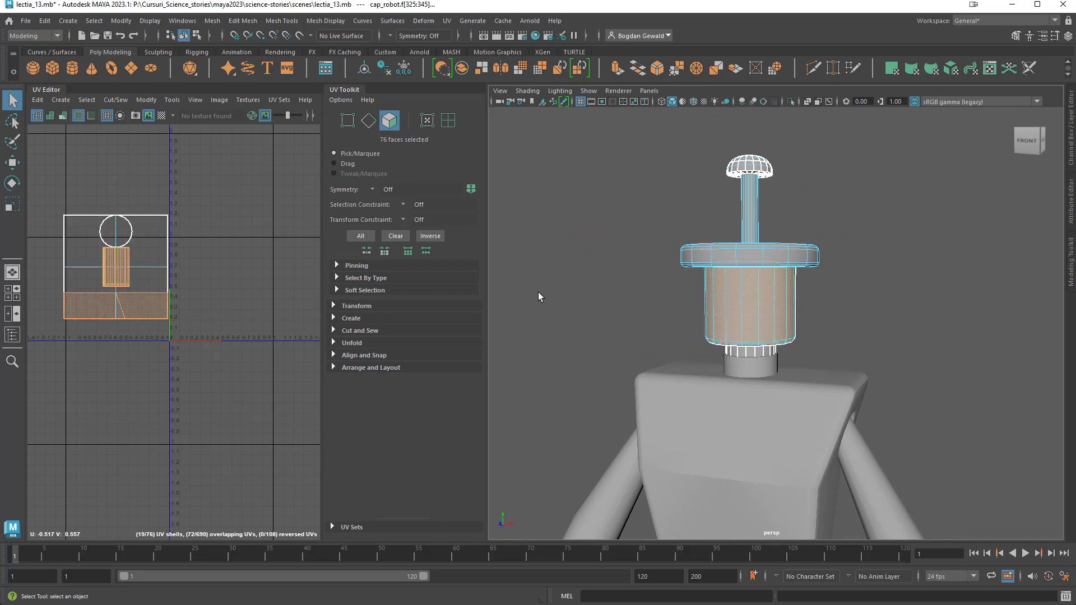
click(448, 22)
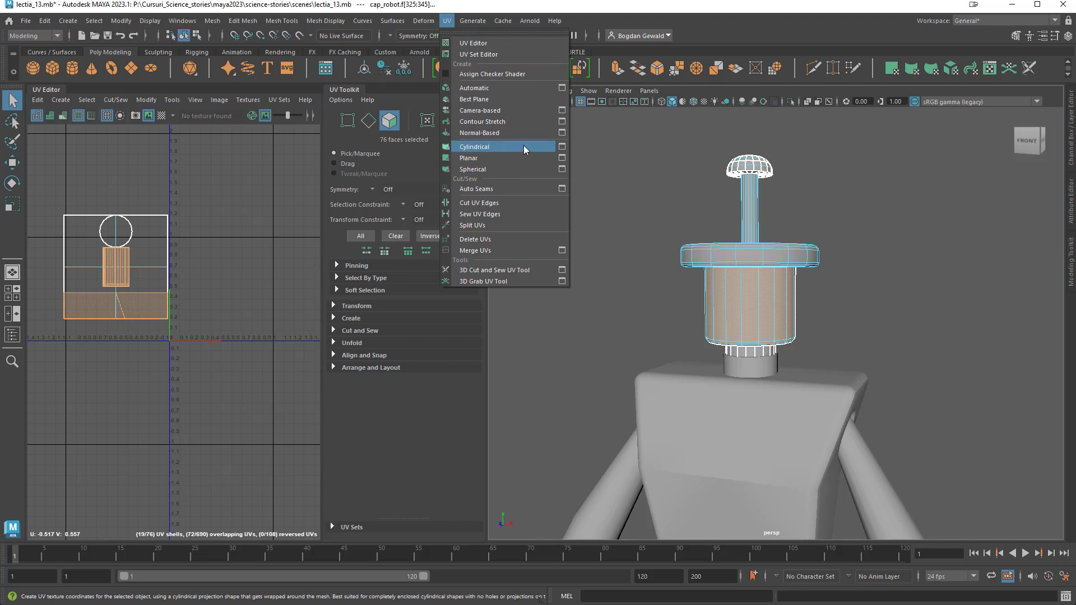
click(560, 147)
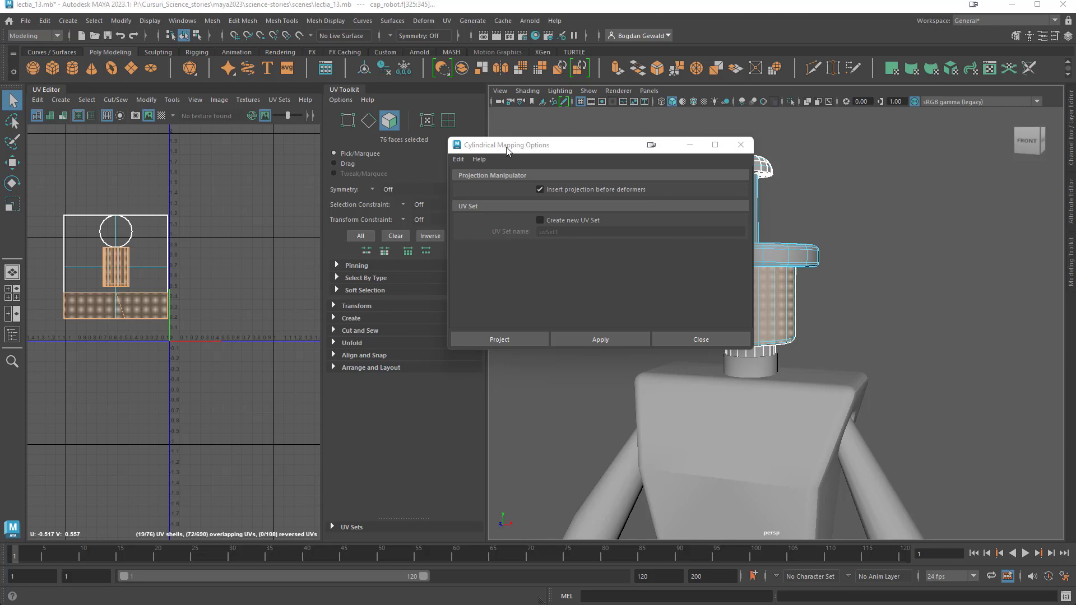
drag(507, 150, 371, 162)
click(576, 355)
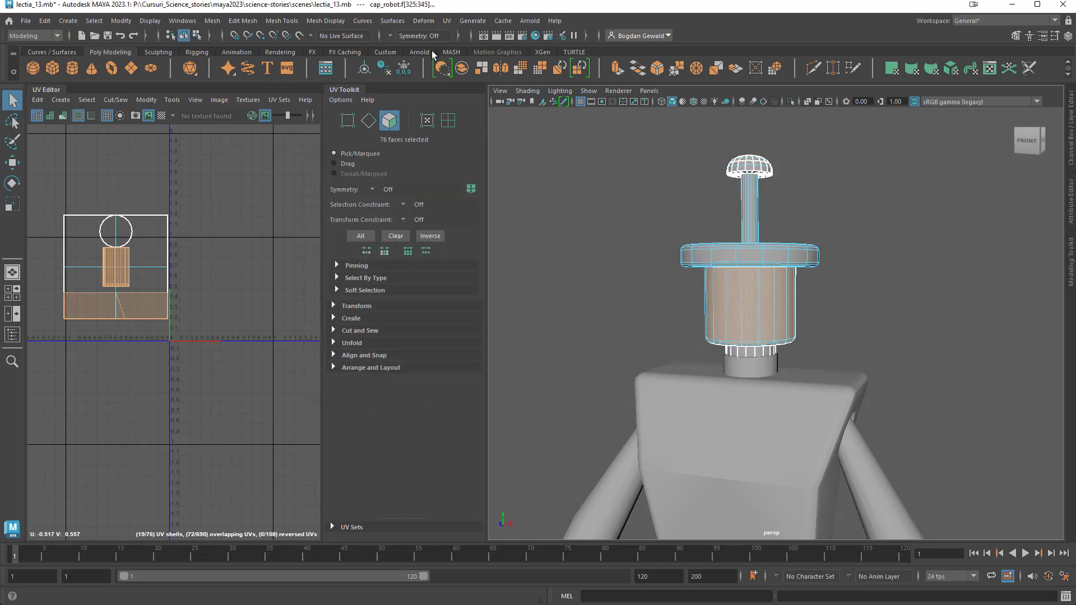
Apply a Cylindrical UV projection to the selected side and bevel faces of the head's cylinder.
click(392, 21)
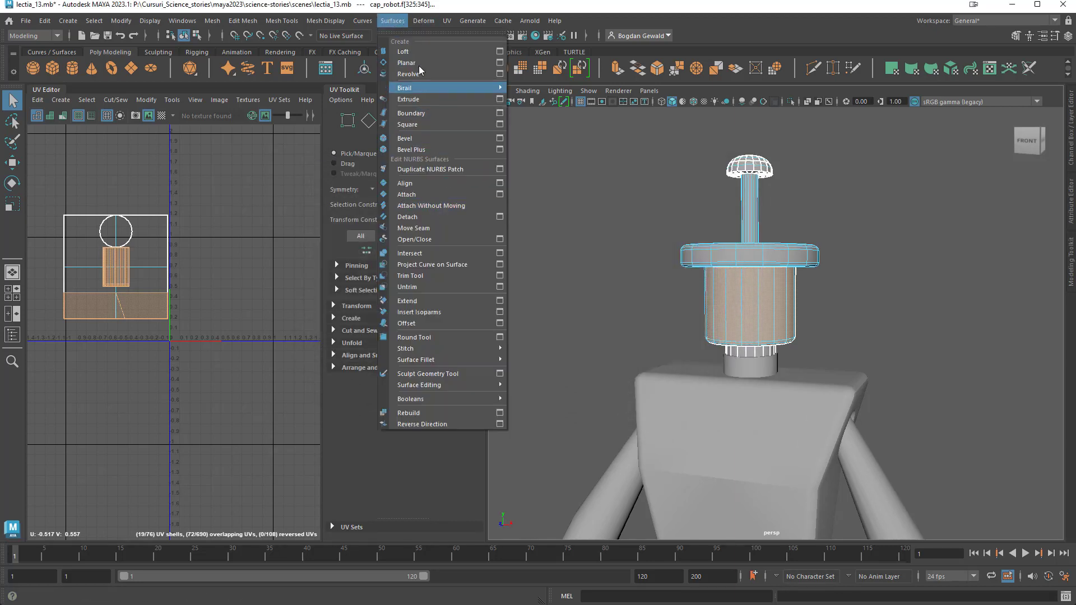
mouse_move(446, 21)
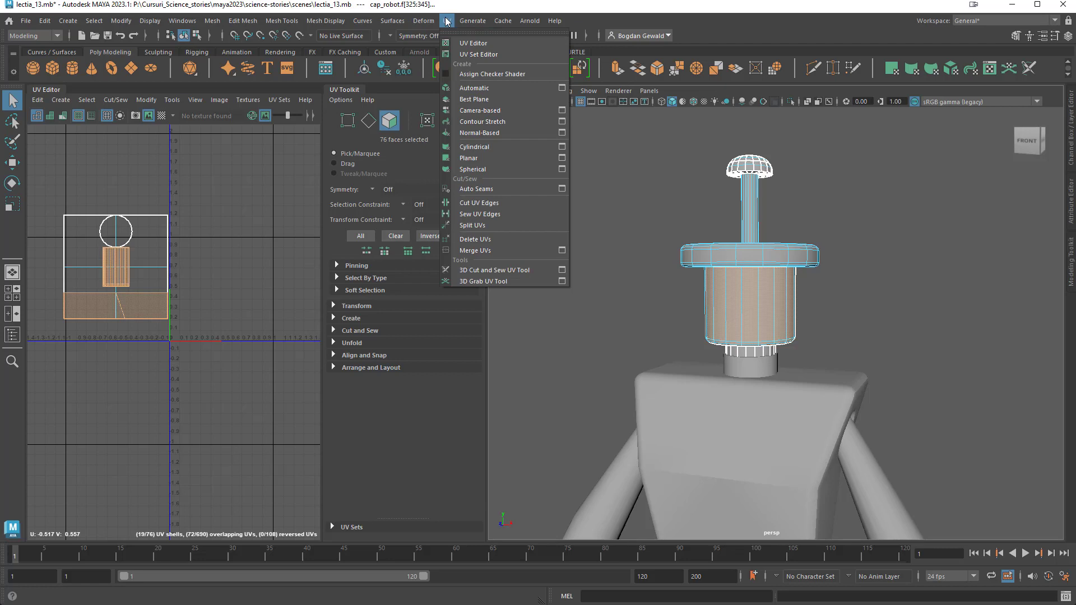
click(474, 147)
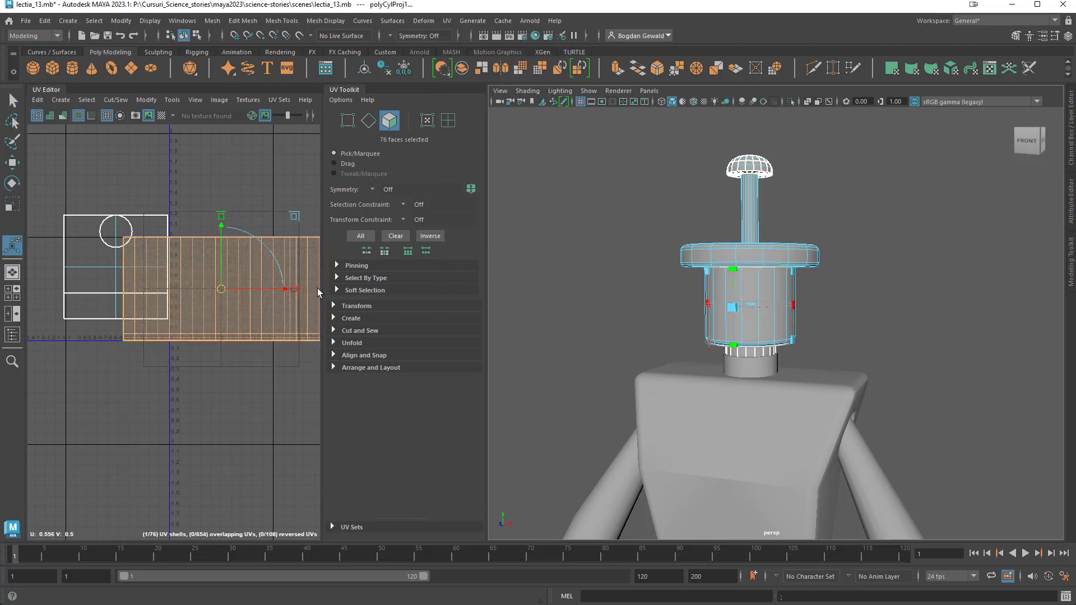
alt+right_drag(245, 376, 54, 401)
alt+middle_drag(241, 421, 190, 391)
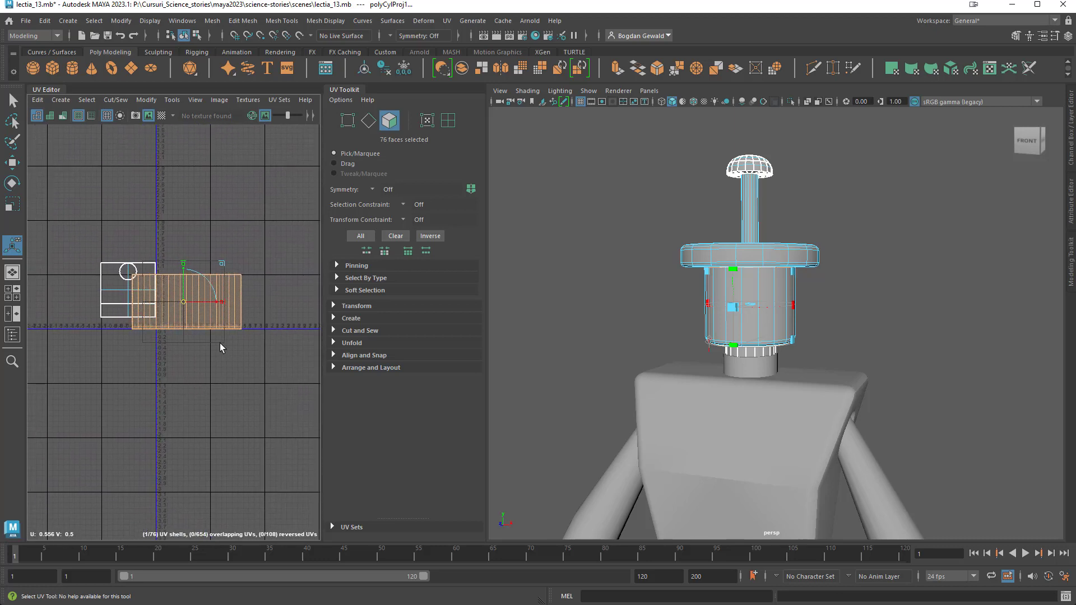
Reselect the projected cylinder shell in the UV Editor and move it clear of the old layout, to about U 1.32, V 0.57.
click(14, 100)
click(256, 317)
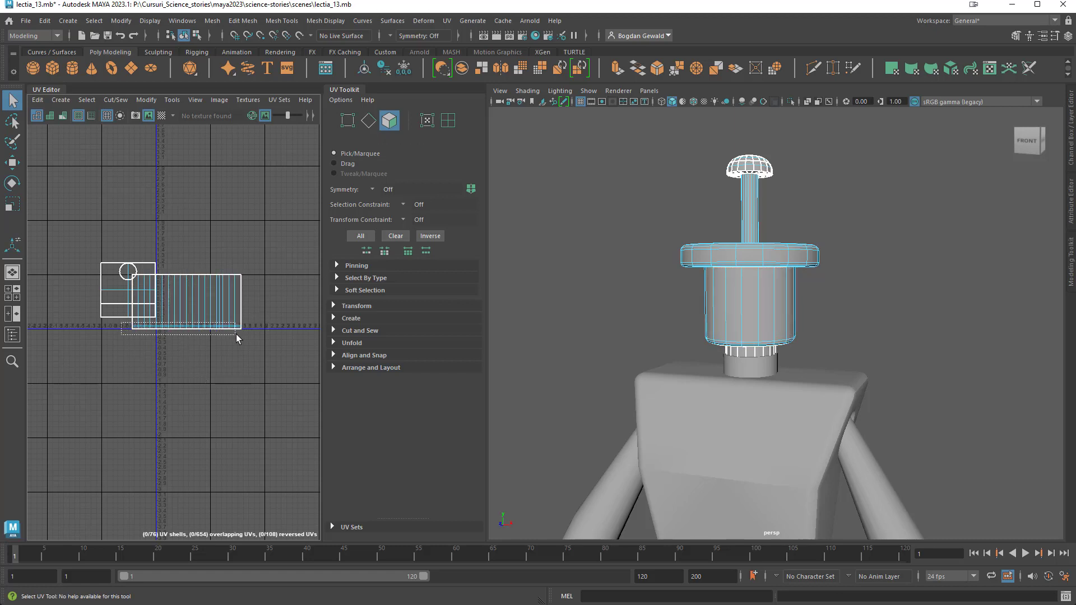
drag(236, 334, 253, 337)
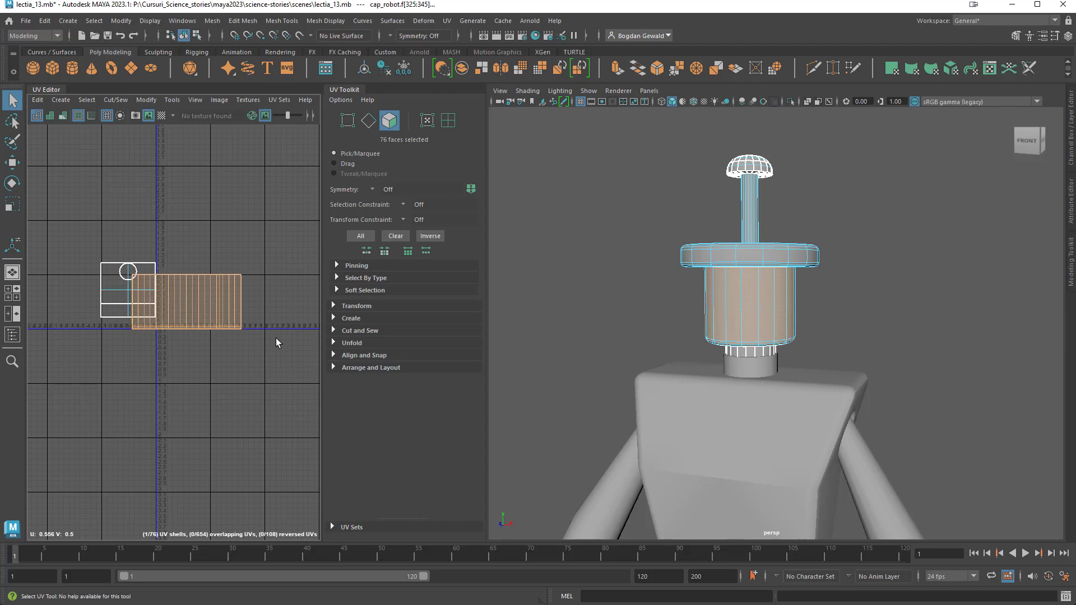
key(w)
drag(251, 308, 292, 308)
mouse_move(228, 243)
mouse_down()
mouse_move(229, 226)
mouse_move(228, 248)
mouse_up()
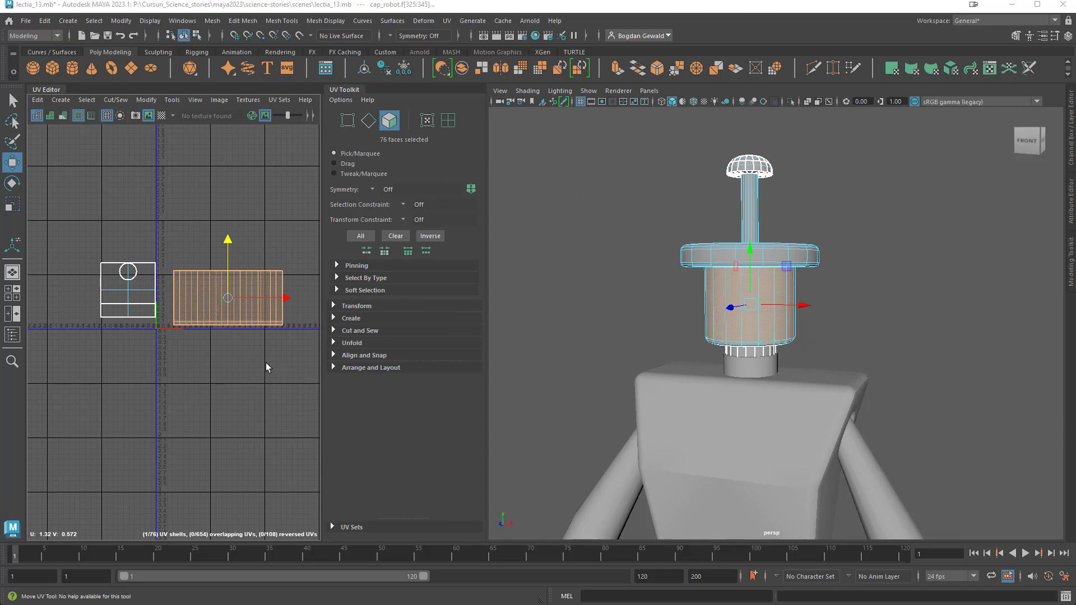
Scale the cylinder's UV shell uniformly to about a third and place it inside the 0 to 1 tile at about U 0.38, V 0.25.
scroll(224, 373, up, 2)
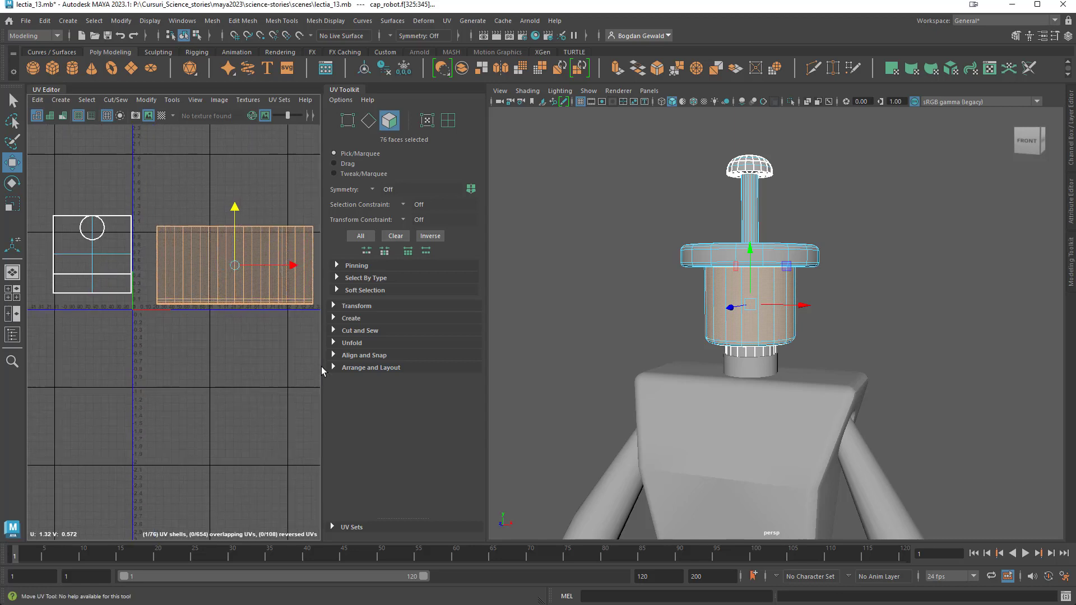
scroll(185, 361, up, 1)
scroll(222, 348, up, 1)
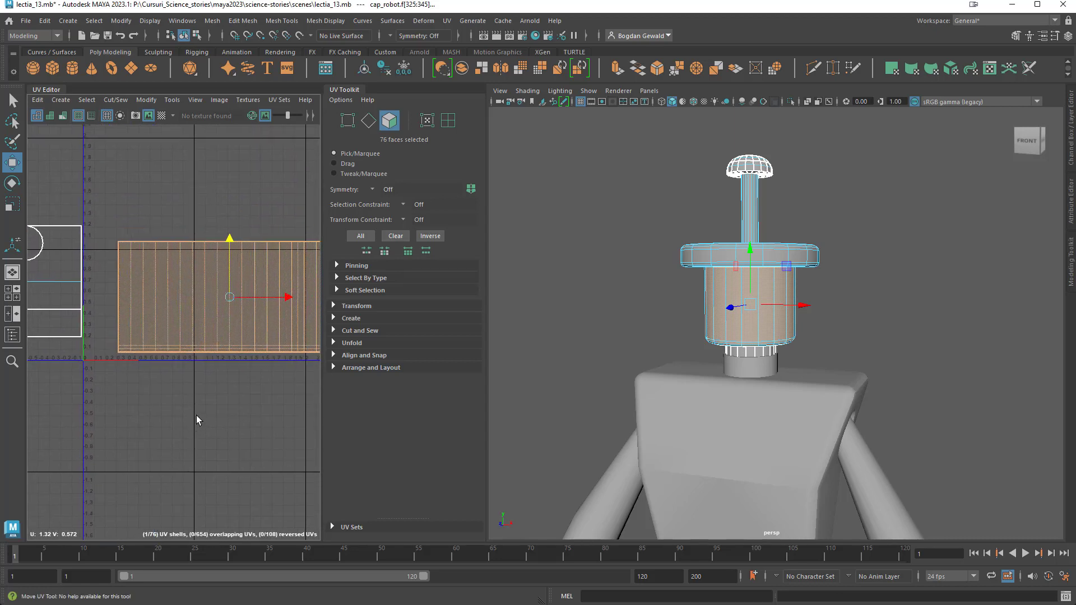
key(r)
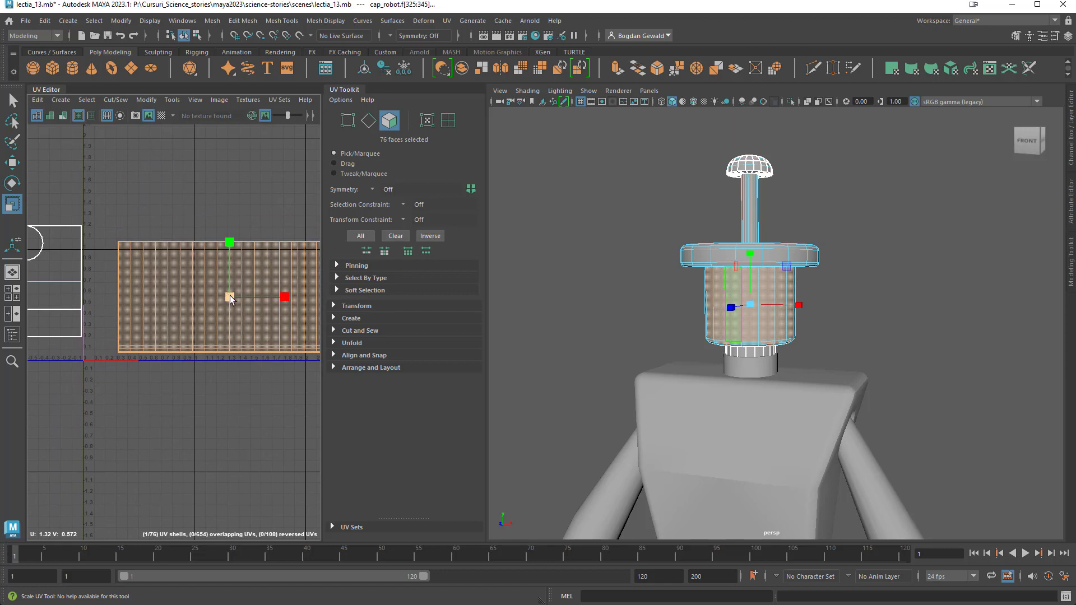
drag(229, 298, 129, 341)
key(w)
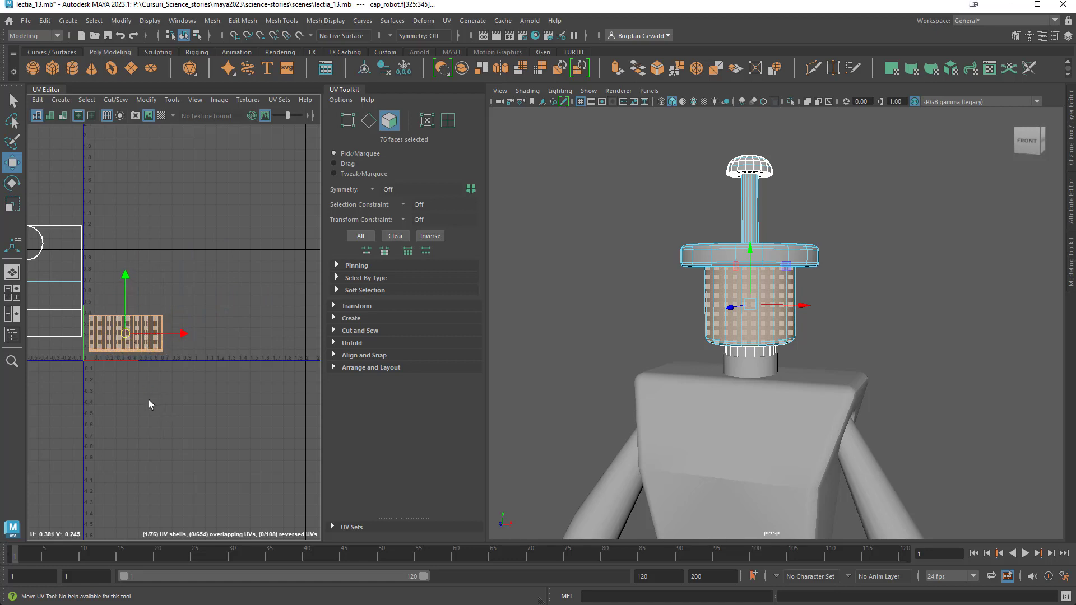
click(13, 101)
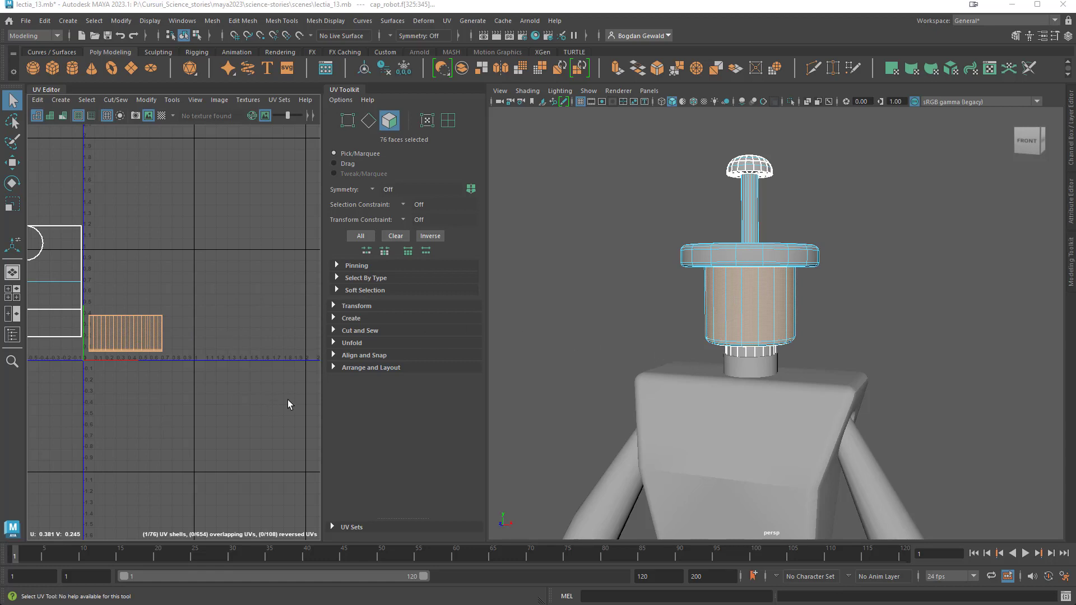
Select every remaining shell of the old UV layout beside the cylinder shell and apply a Cylindrical UV projection to those faces.
alt+right_drag(251, 399, 140, 402)
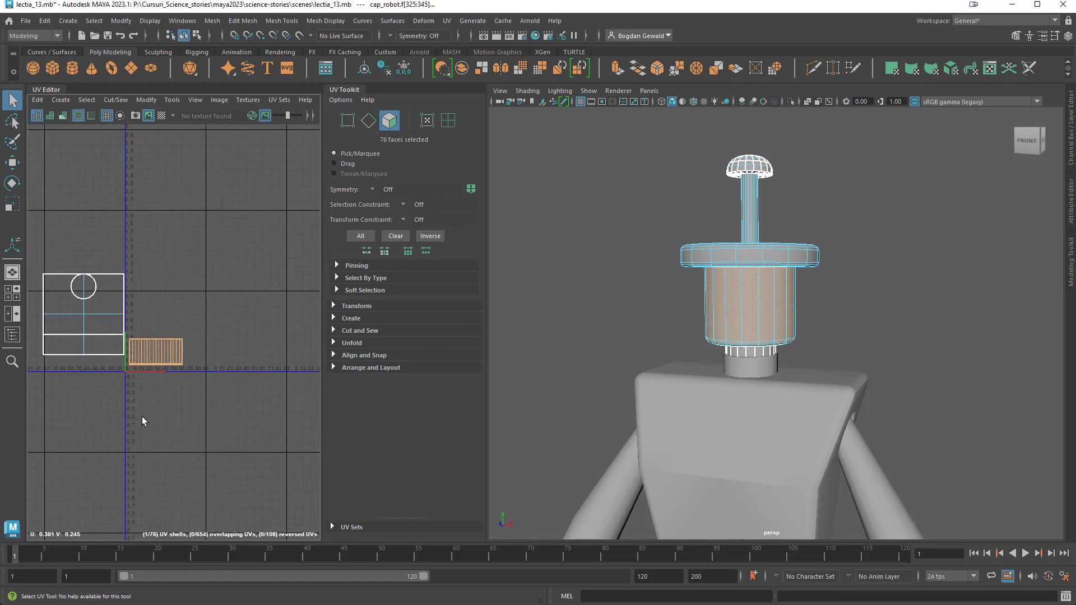
alt+middle_drag(143, 416, 221, 409)
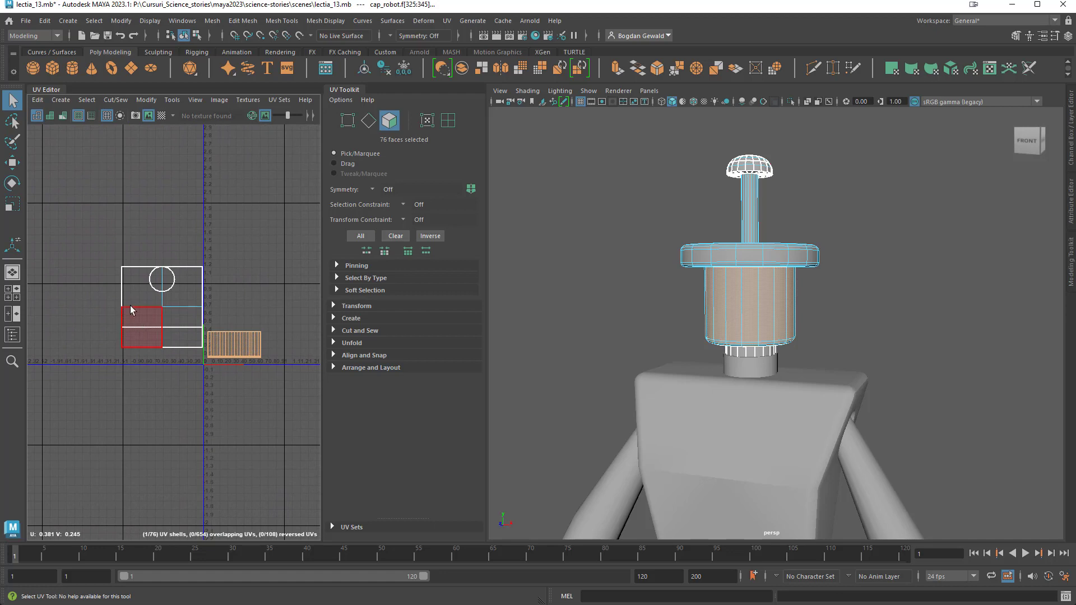
drag(82, 224, 202, 382)
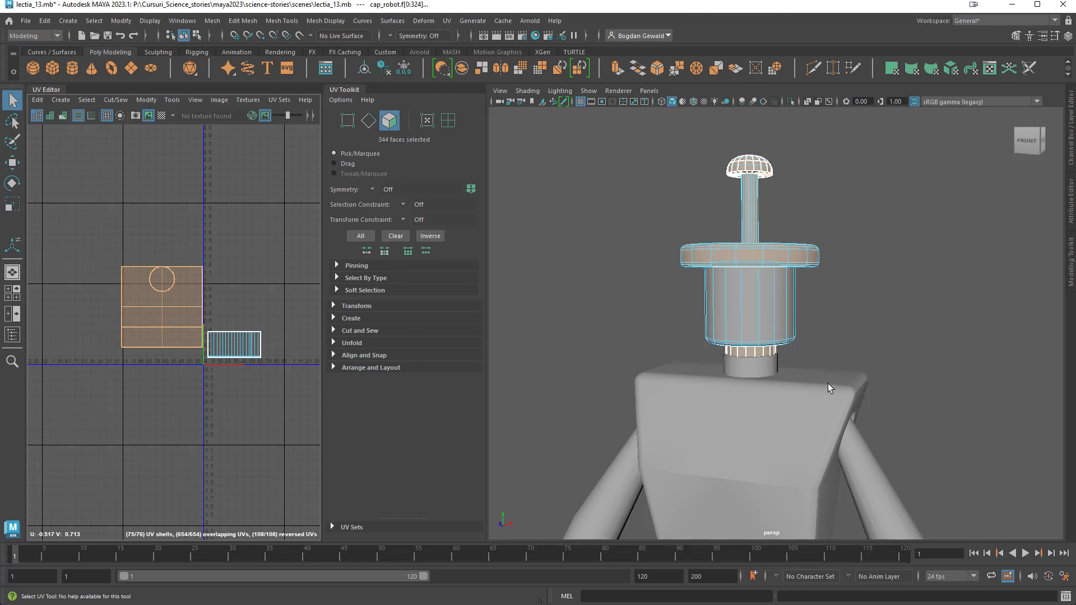
alt+drag(869, 380, 802, 379)
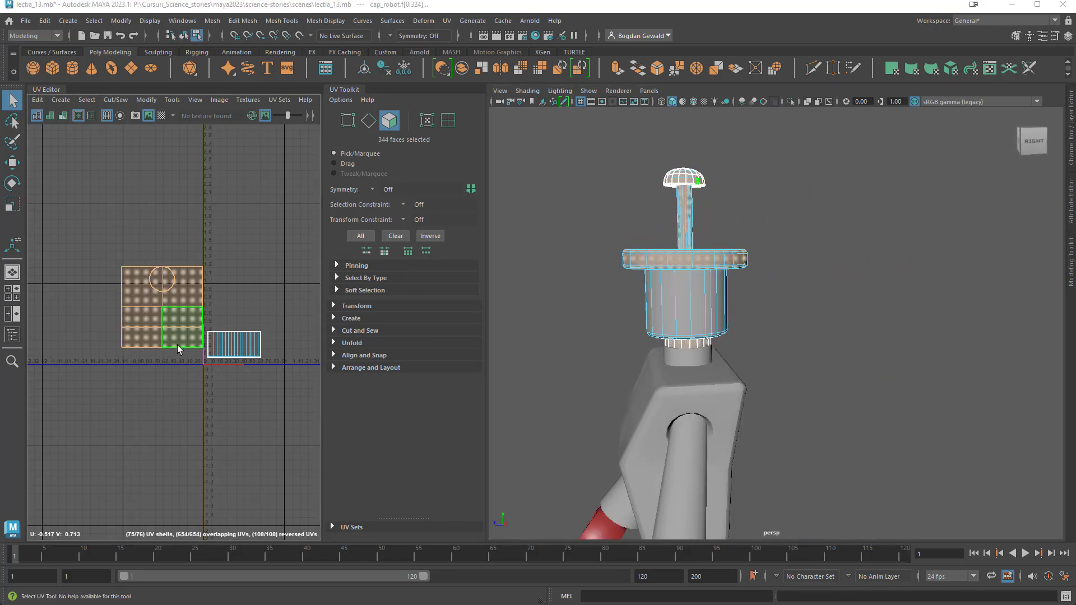
click(447, 20)
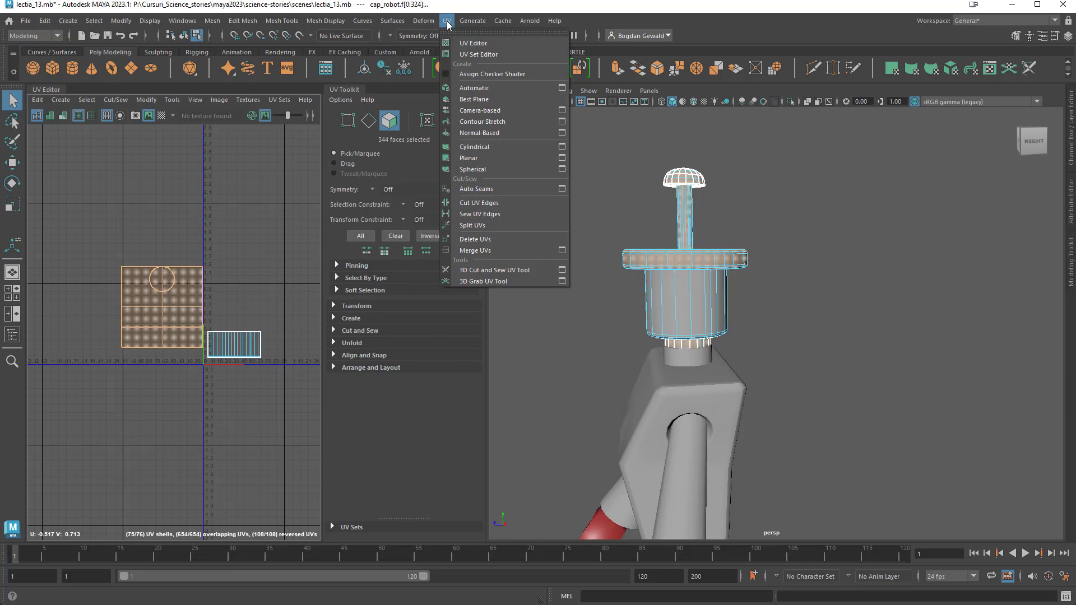
click(486, 147)
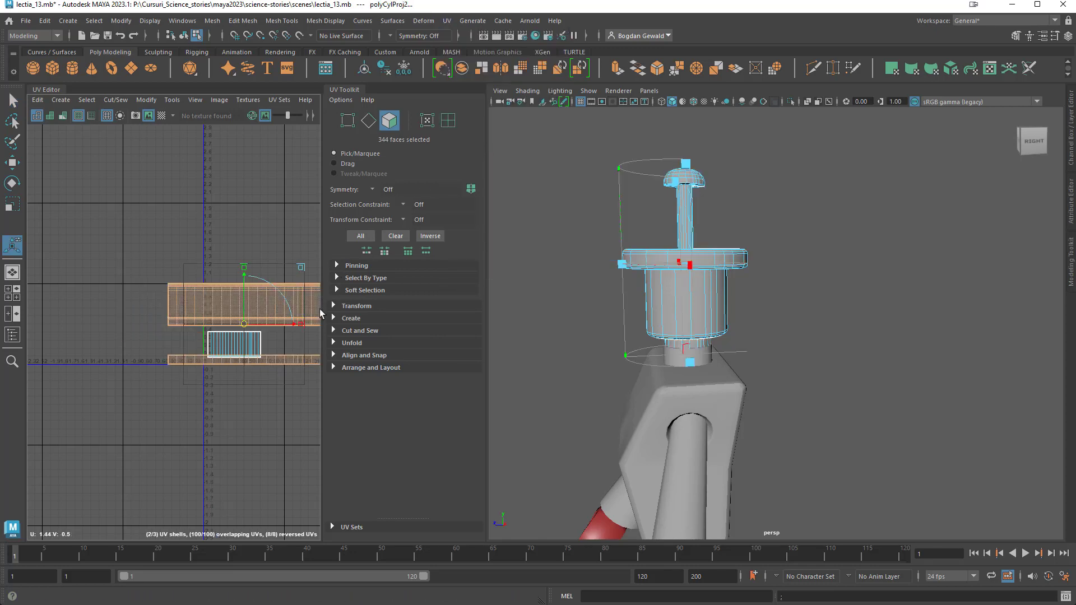
Scale the newly projected shells uniformly to about a sixth of their size and move them to about U 0.95, V 0.66.
scroll(280, 398, down, 3)
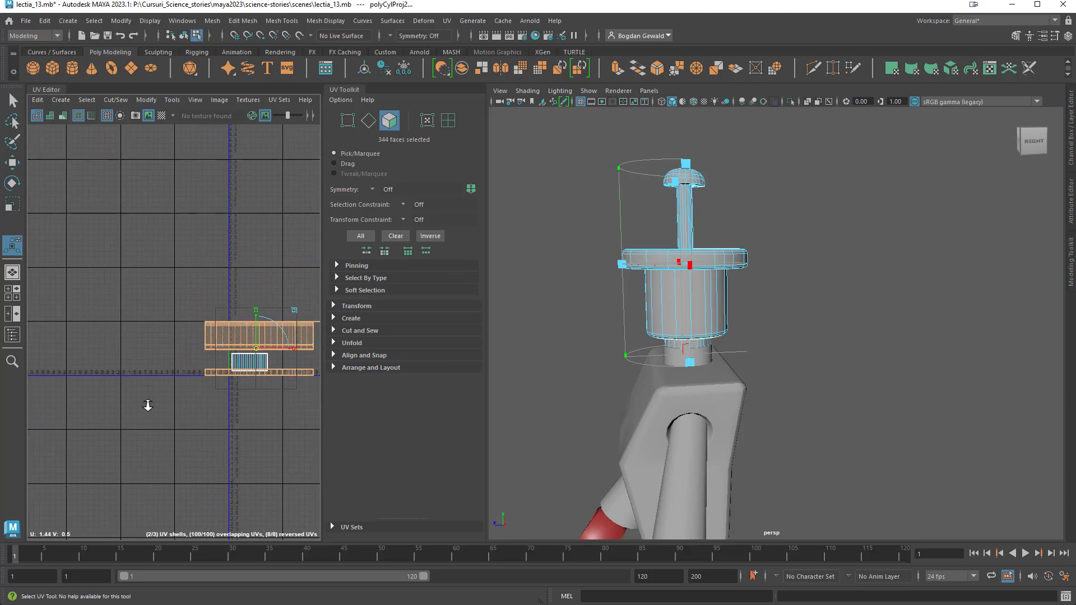
alt+middle_drag(233, 421, 215, 385)
alt+right_drag(216, 386, 201, 390)
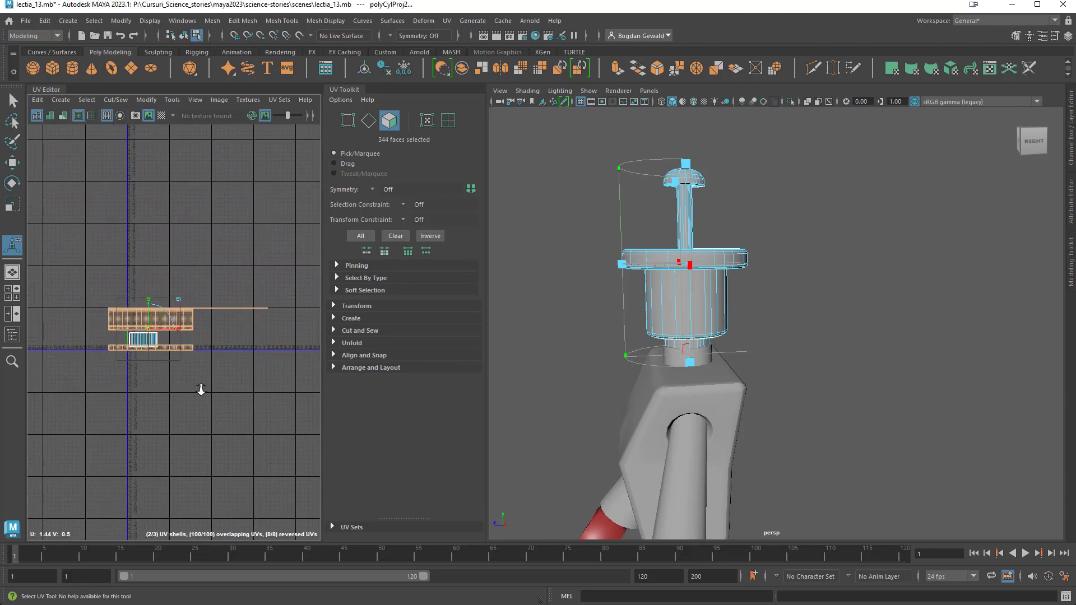
key(r)
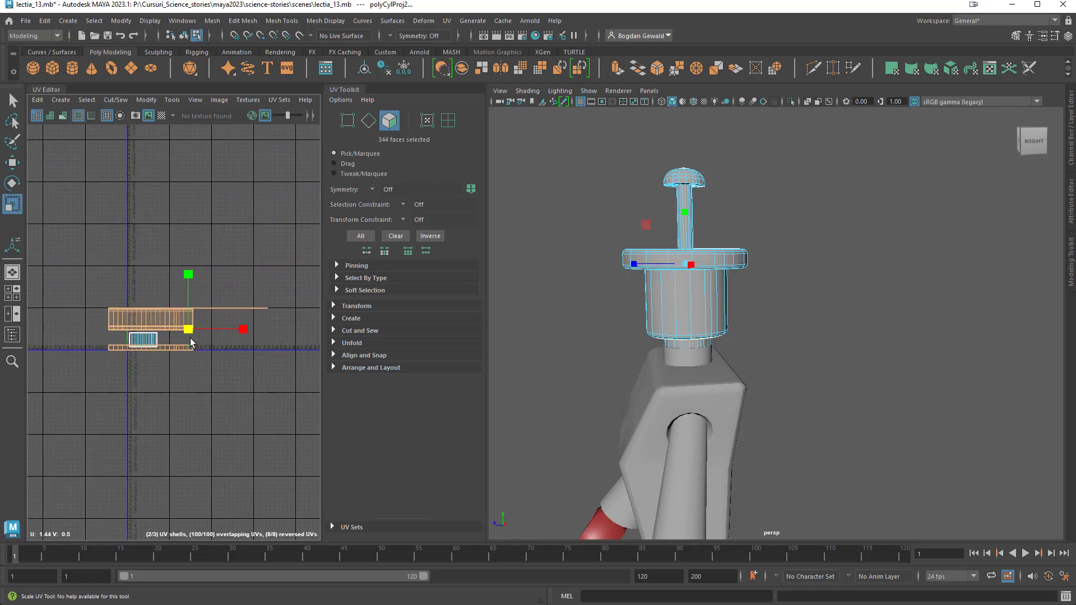
mouse_move(189, 329)
mouse_down()
mouse_move(149, 331)
mouse_move(169, 325)
mouse_up()
key(w)
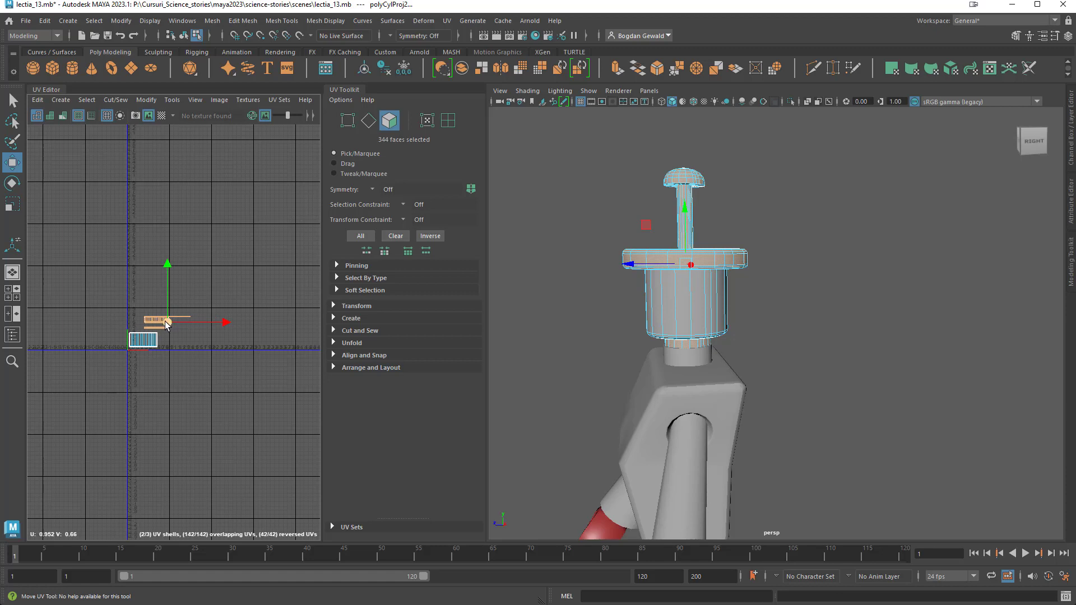
key(r)
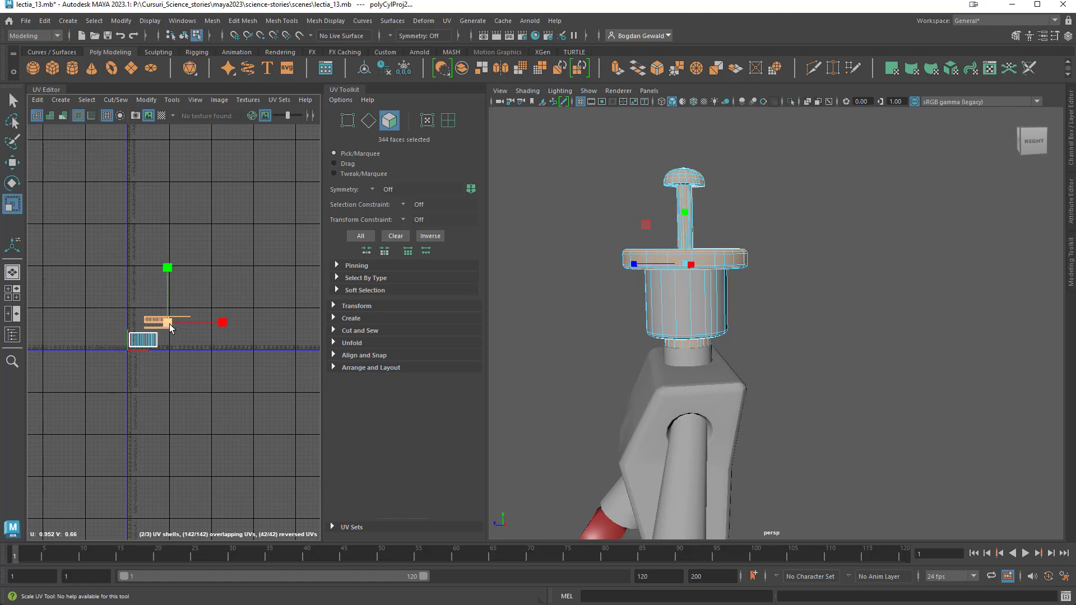
drag(169, 325, 175, 349)
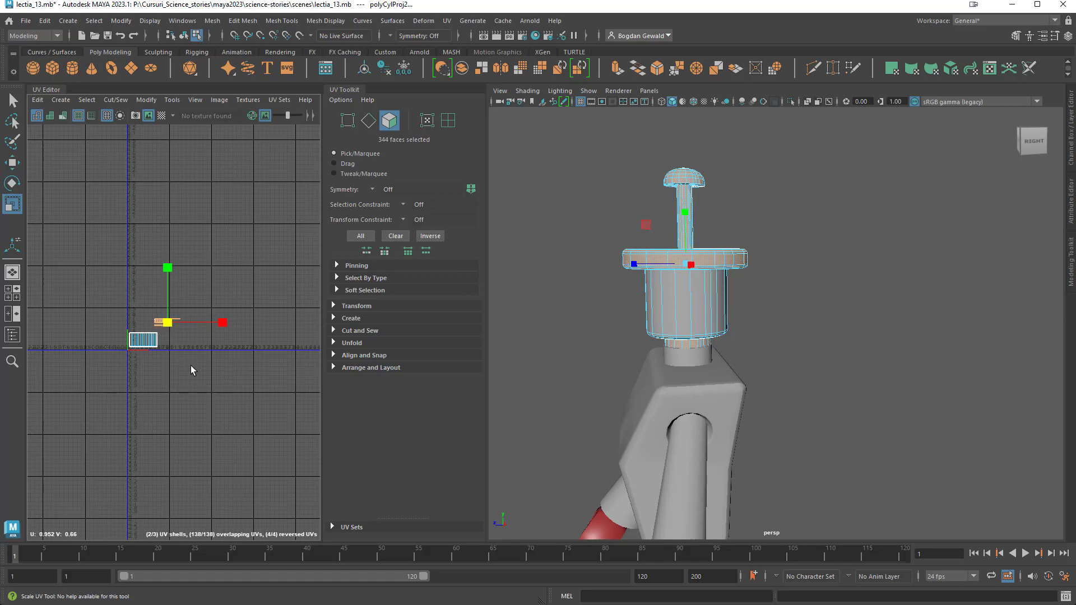
Reduce the small shells slightly more and place them above the cylinder shell, at about U 0.73, V 0.59.
scroll(185, 370, up, 6)
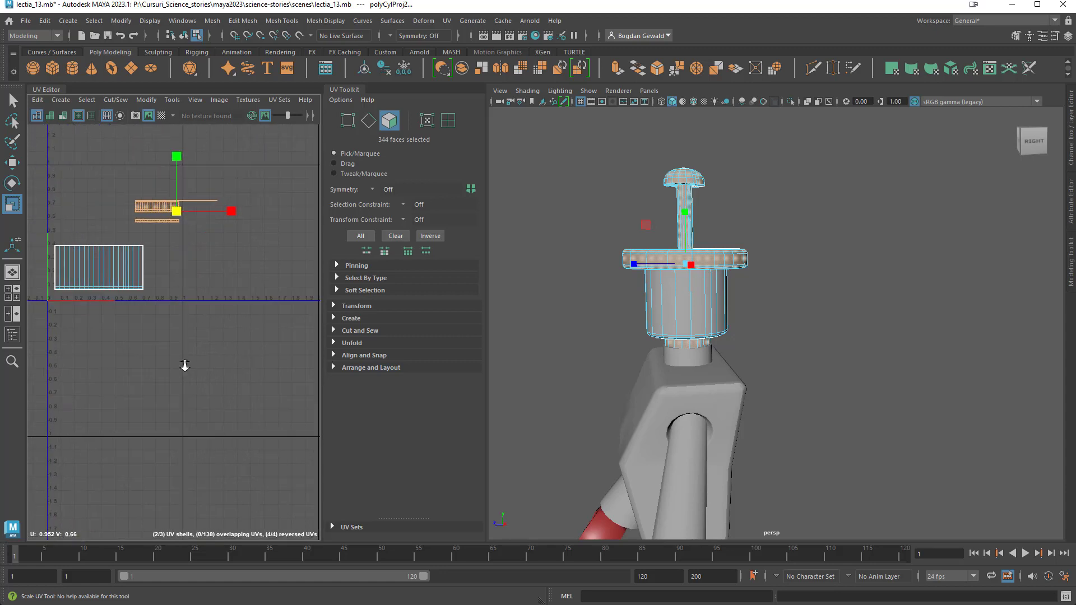
middle_drag(197, 359, 236, 375)
drag(227, 254, 191, 264)
key(w)
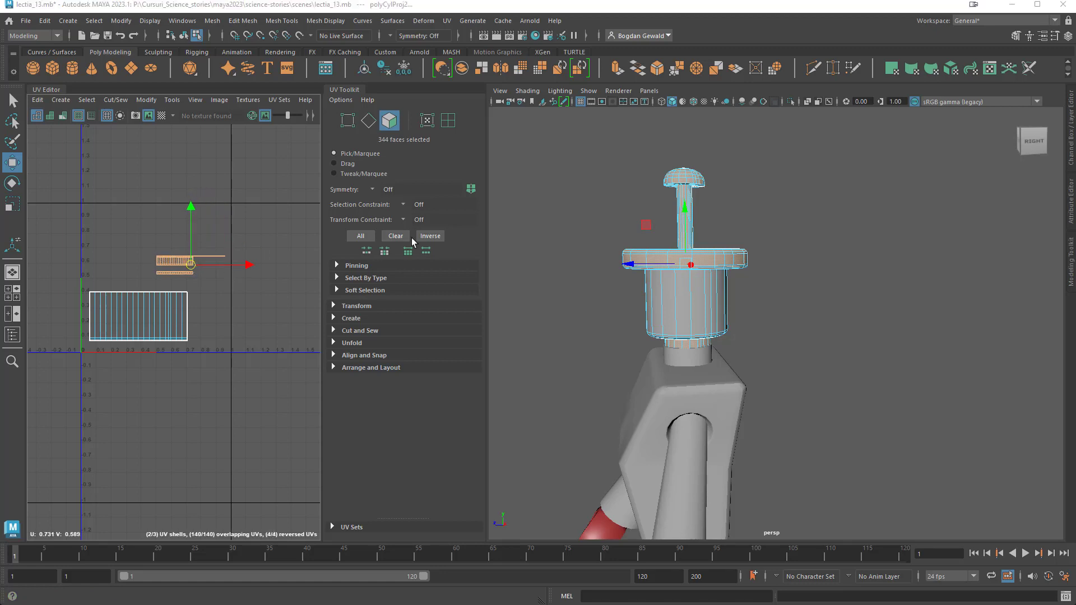
Select the full ring of flat faces on the underside of the head's wide disc.
alt+drag(769, 359, 759, 444)
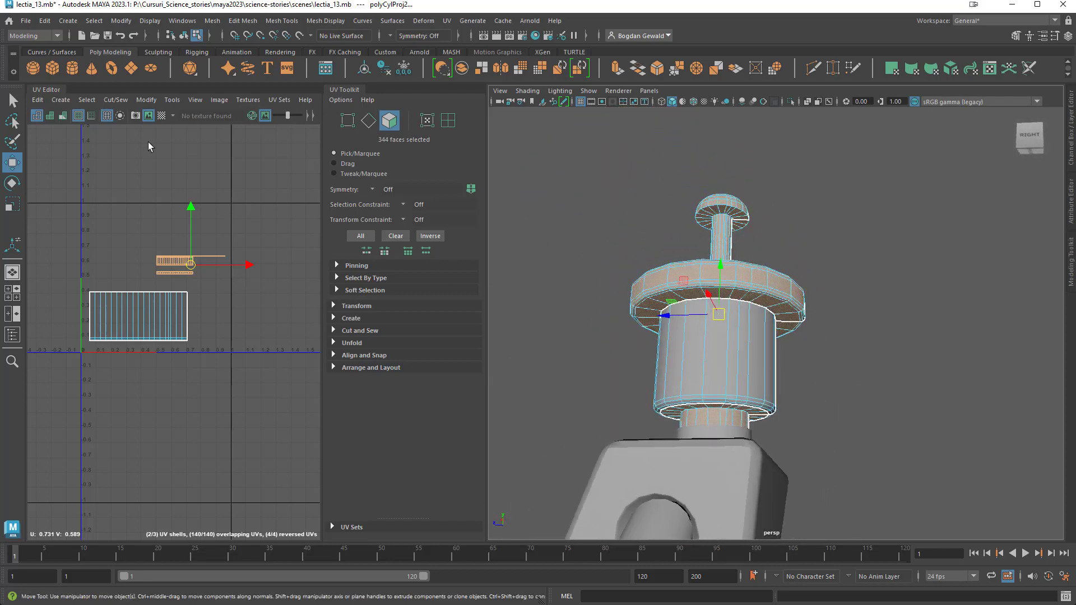
click(13, 102)
click(664, 347)
click(718, 311)
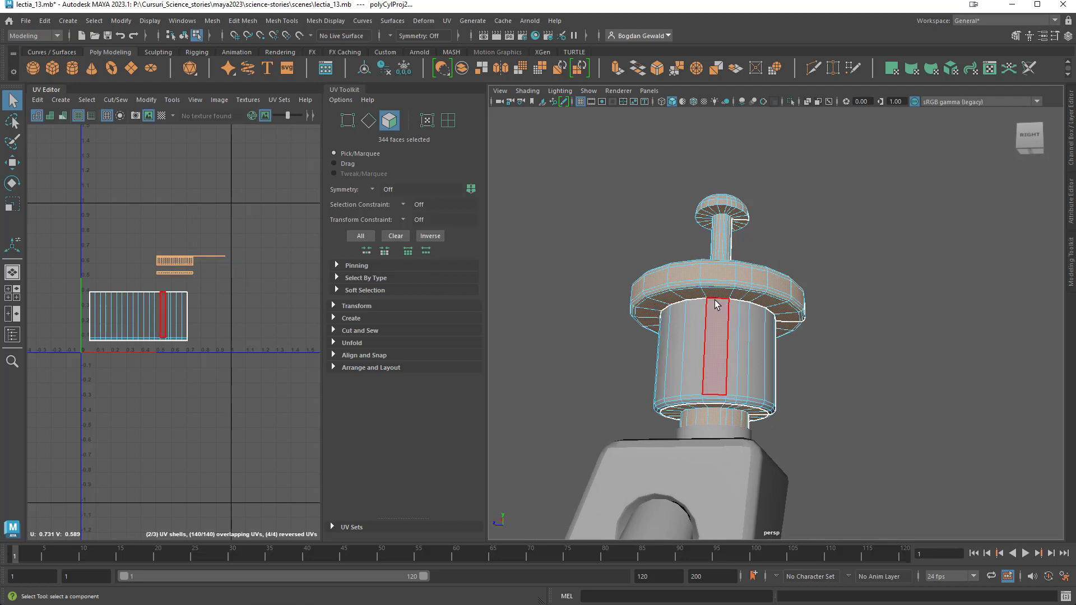
right_drag(715, 285, 723, 319)
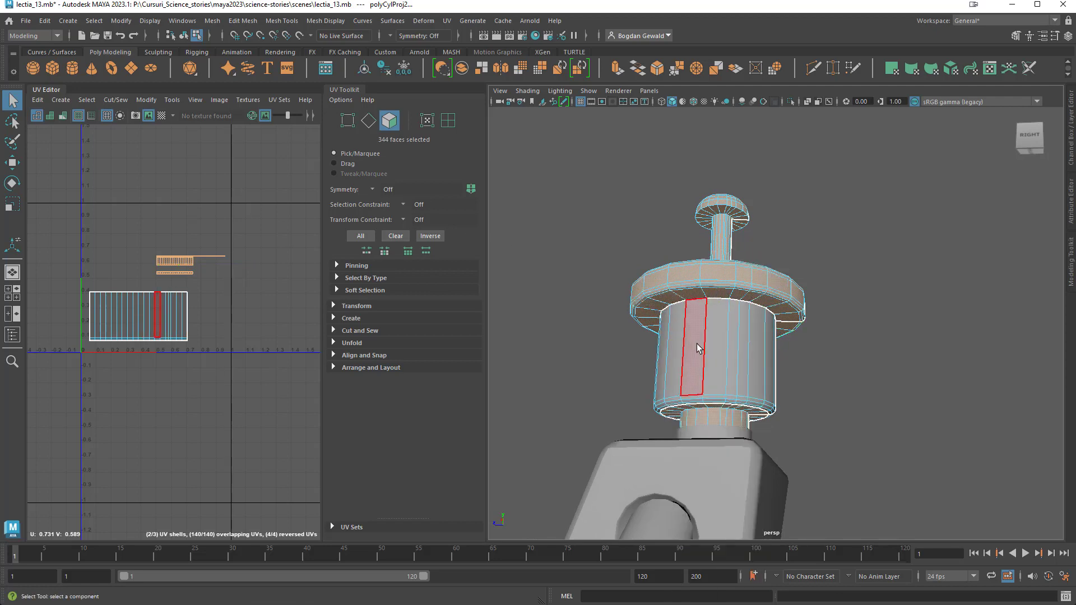
click(696, 300)
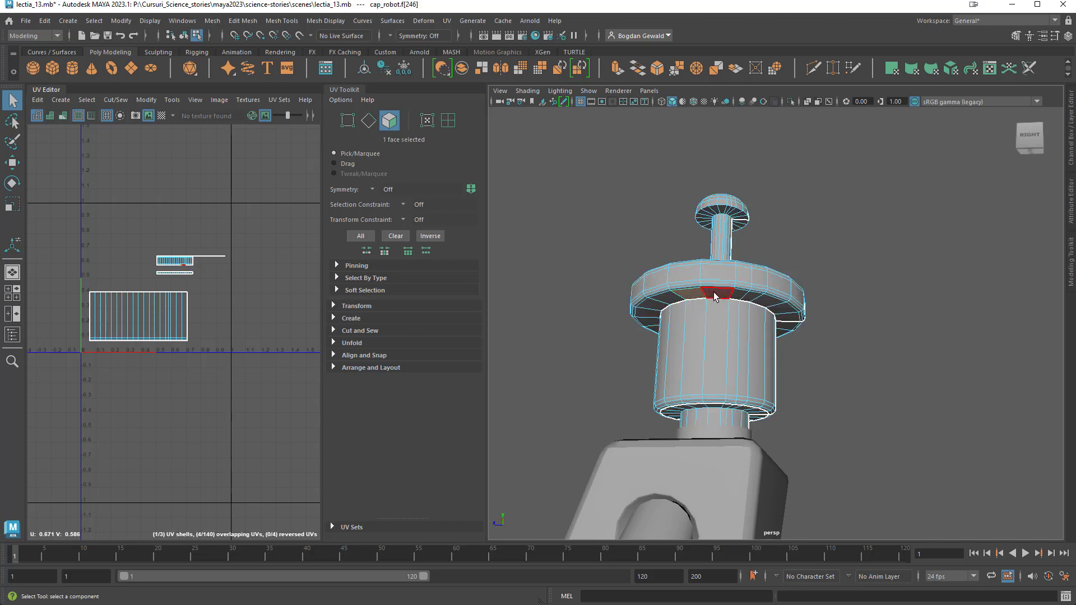
double_click(722, 292)
alt+drag(785, 365, 824, 384)
click(510, 355)
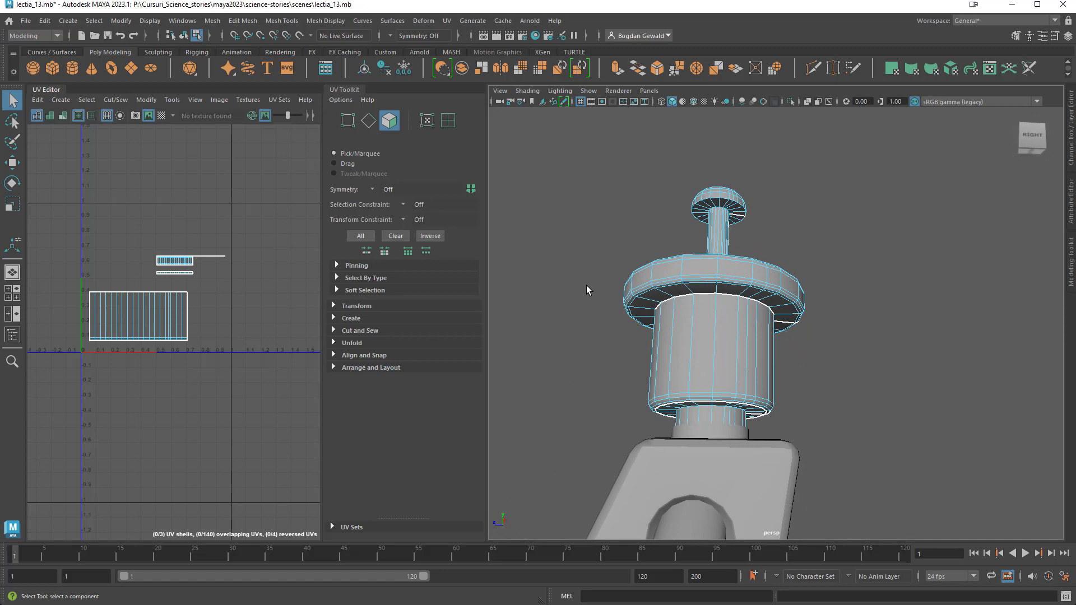
key(ctrl+z)
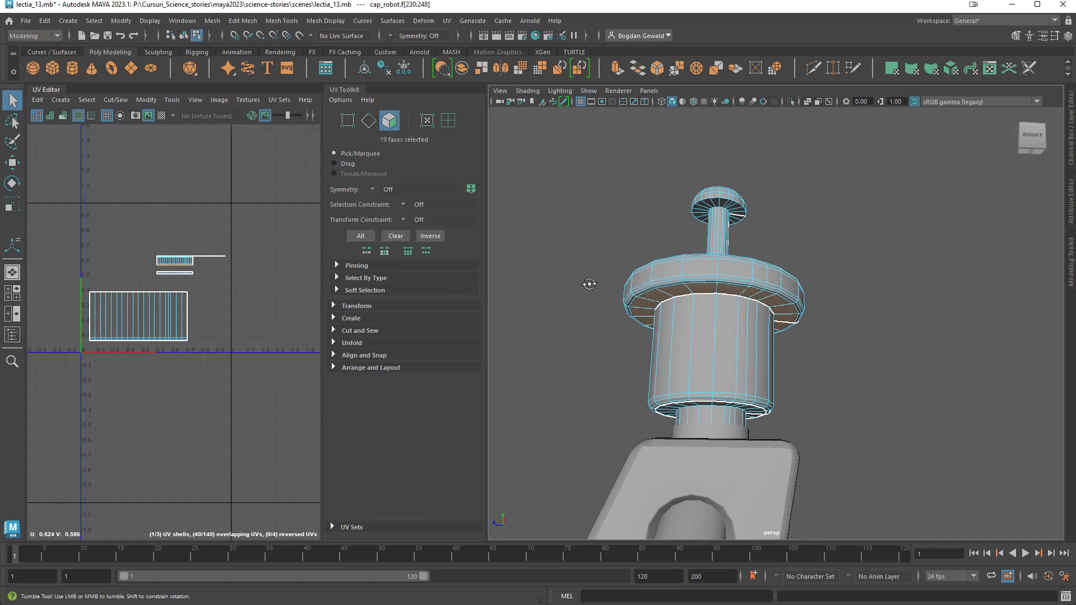
Add all the triangular faces on the top of the wide disc to the selection.
alt+drag(590, 284, 598, 326)
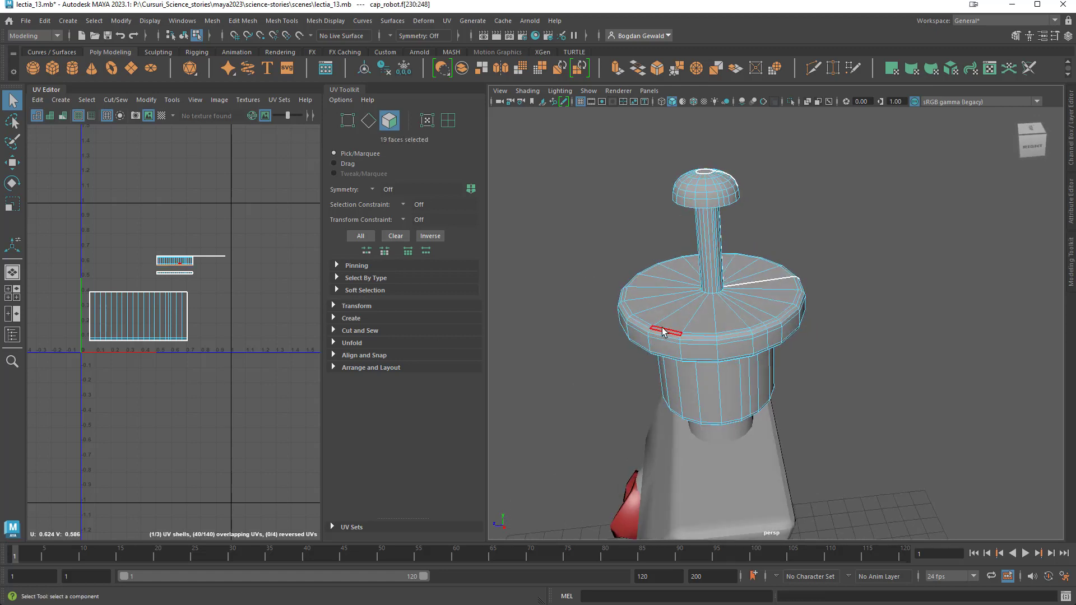
shift+click(680, 324)
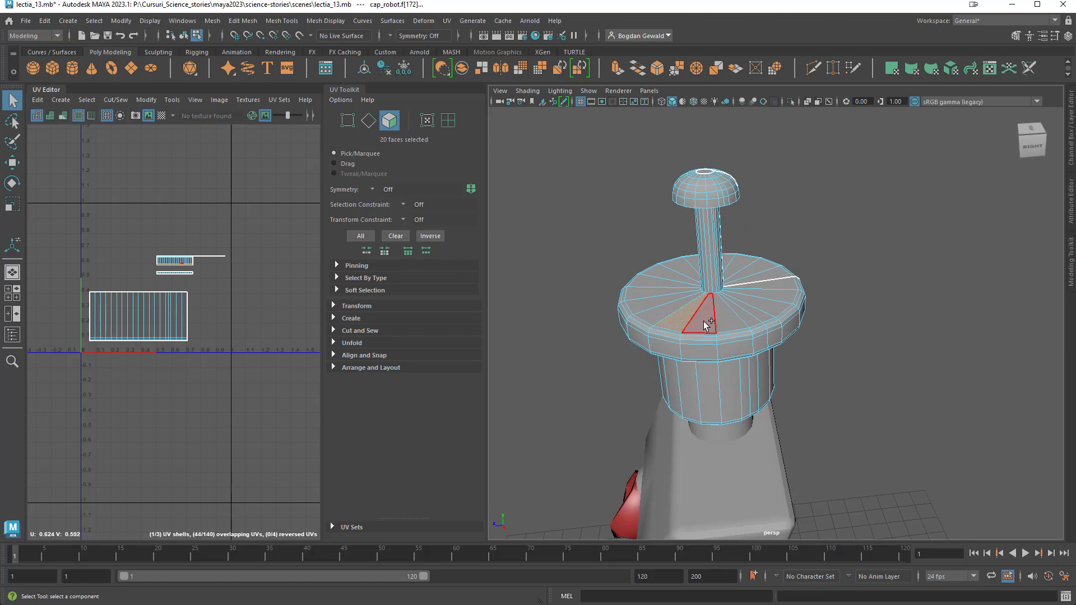
shift+double_click(704, 321)
Extend the selection with the ring of faces on the underside of the antenna's dome.
alt+drag(795, 412, 782, 234)
alt+right_drag(783, 235, 850, 200)
alt+drag(850, 200, 833, 311)
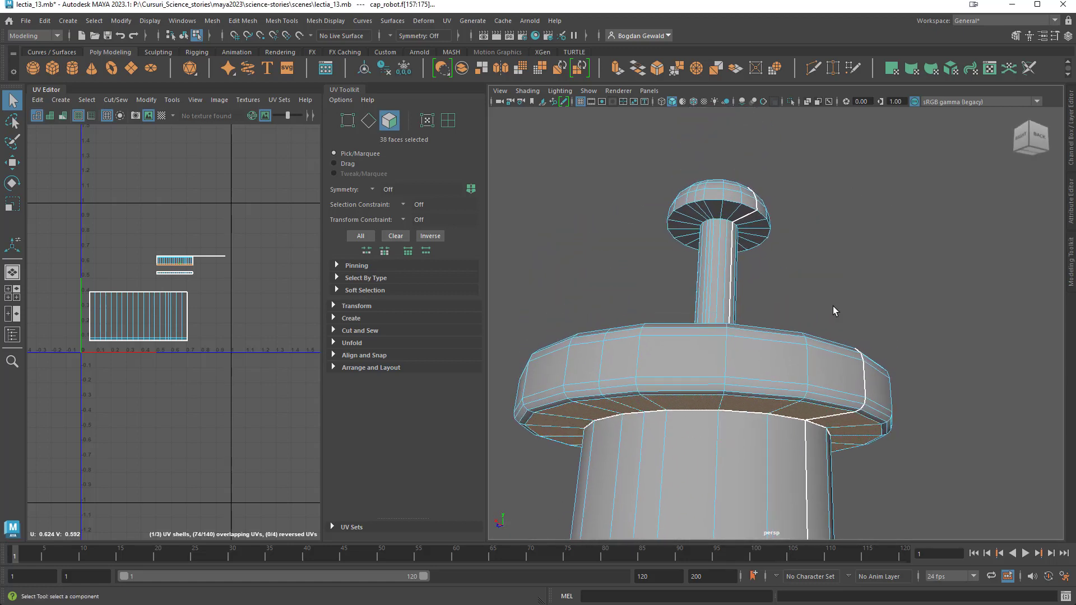
shift+click(715, 213)
shift+double_click(732, 214)
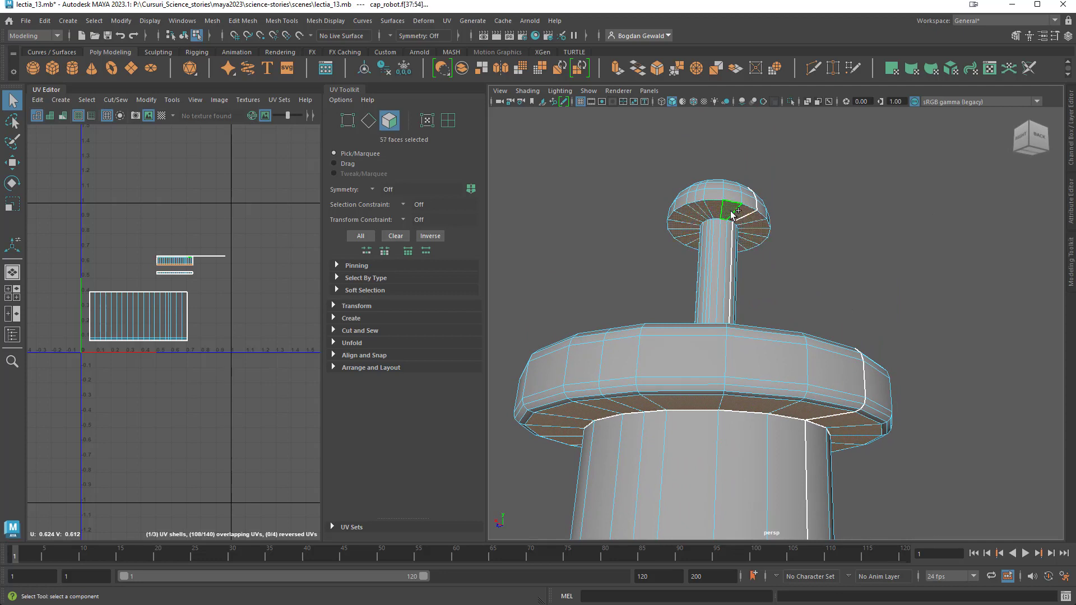
Add the ring of flat faces on the main cylinder's underside, around the neck, to the selection.
alt+drag(794, 279, 891, 377)
alt+drag(995, 405, 799, 487)
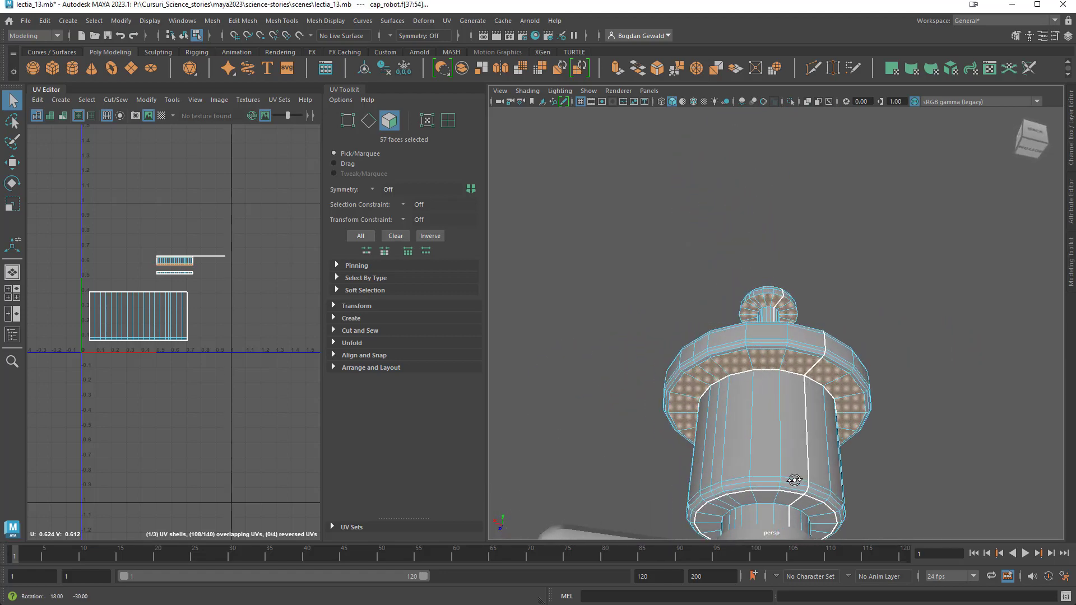
alt+drag(865, 524, 831, 428)
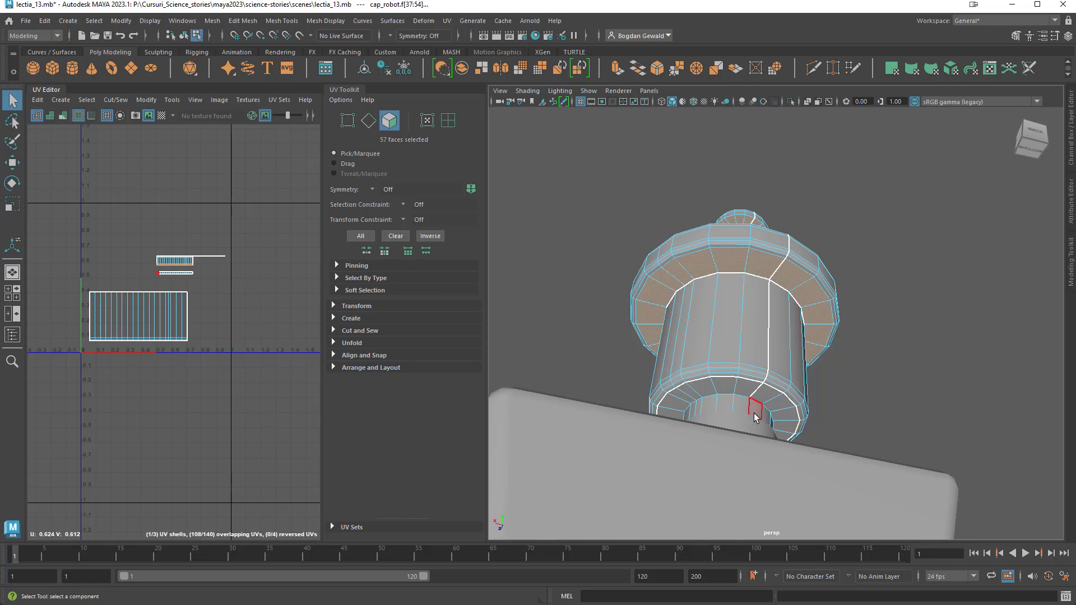
shift+click(726, 386)
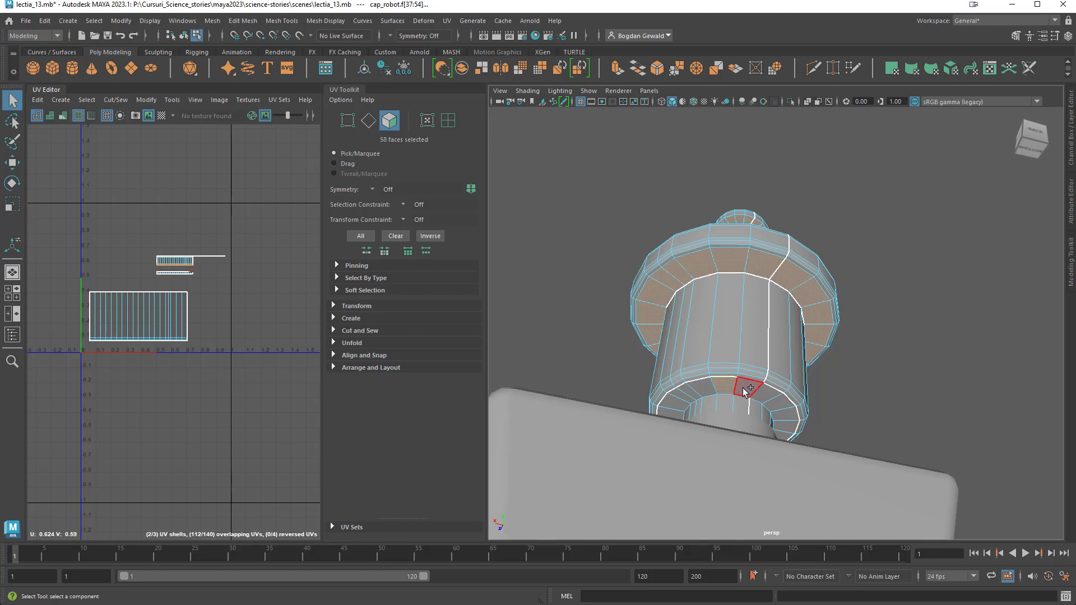
shift+click(747, 390)
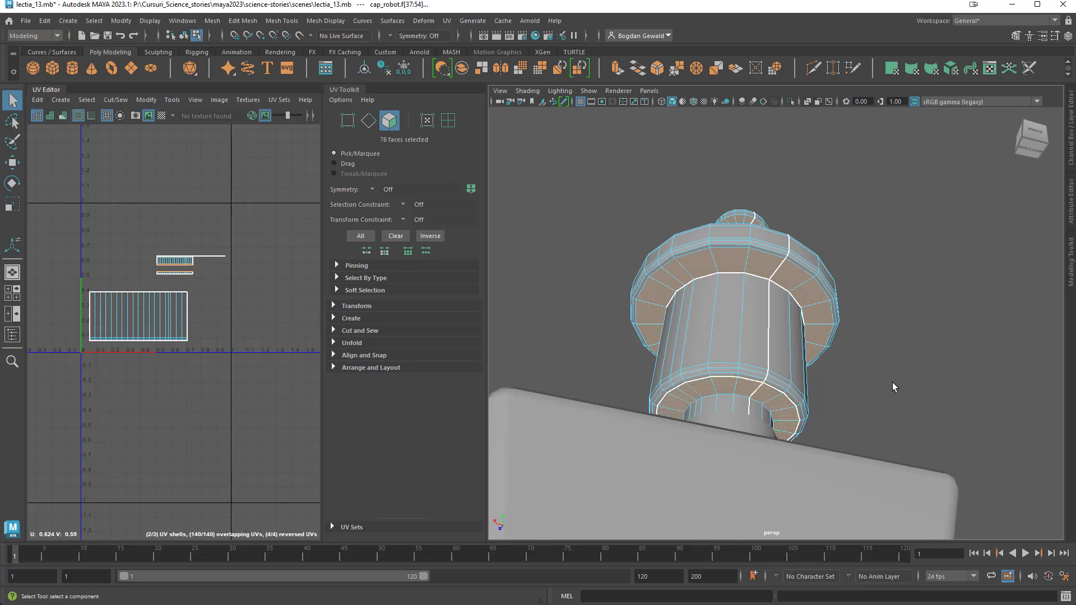
scroll(892, 382, up, 2)
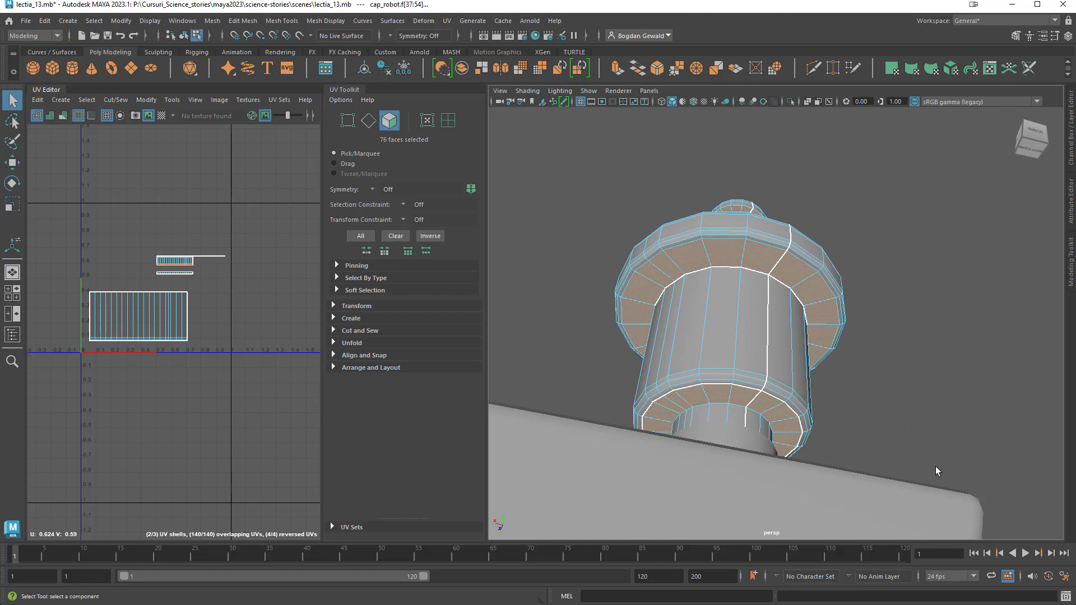
Try a Planar UV projection on the selected flat faces of the disc, dome and cylinder, and undo it.
alt+drag(936, 466, 835, 454)
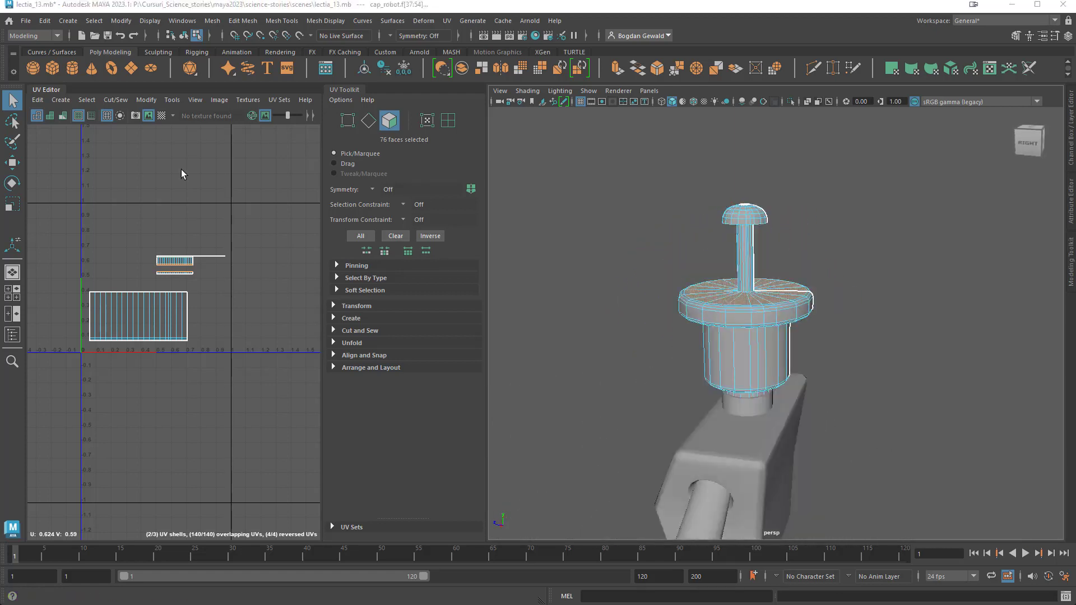
click(446, 20)
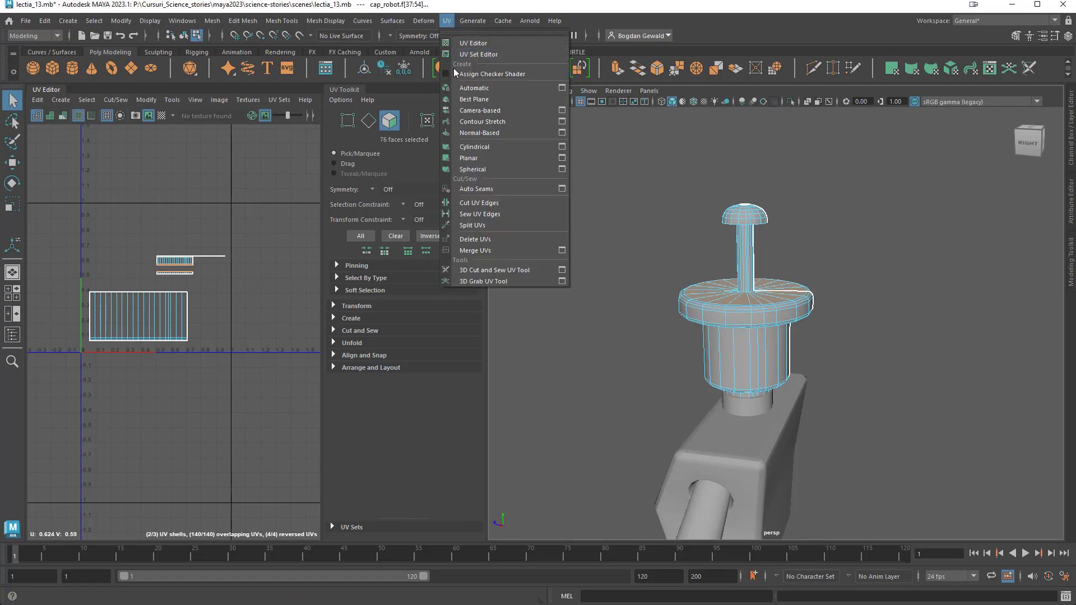
click(469, 159)
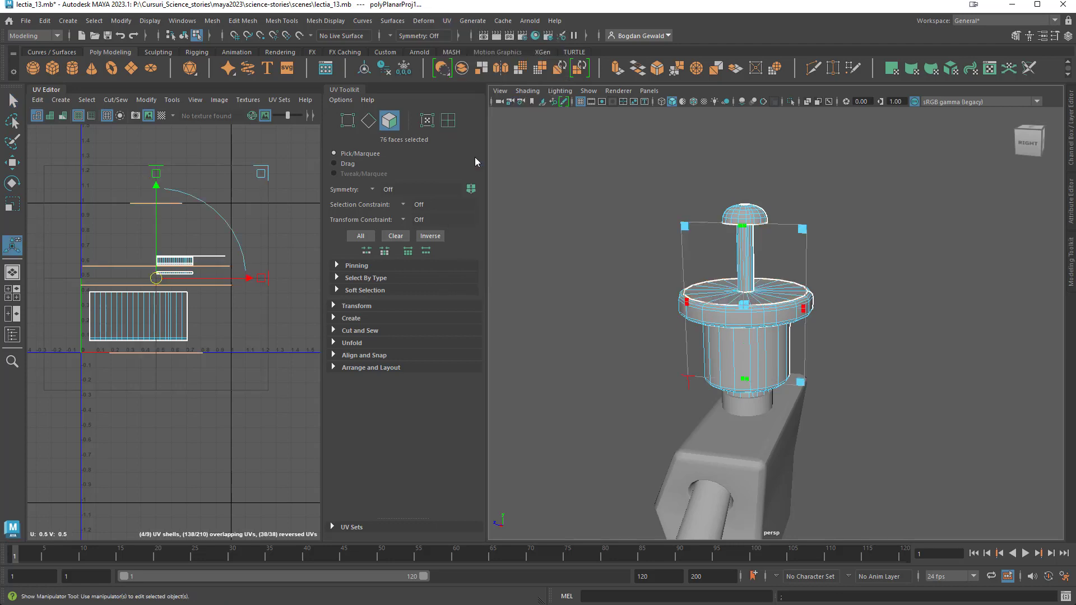
click(387, 233)
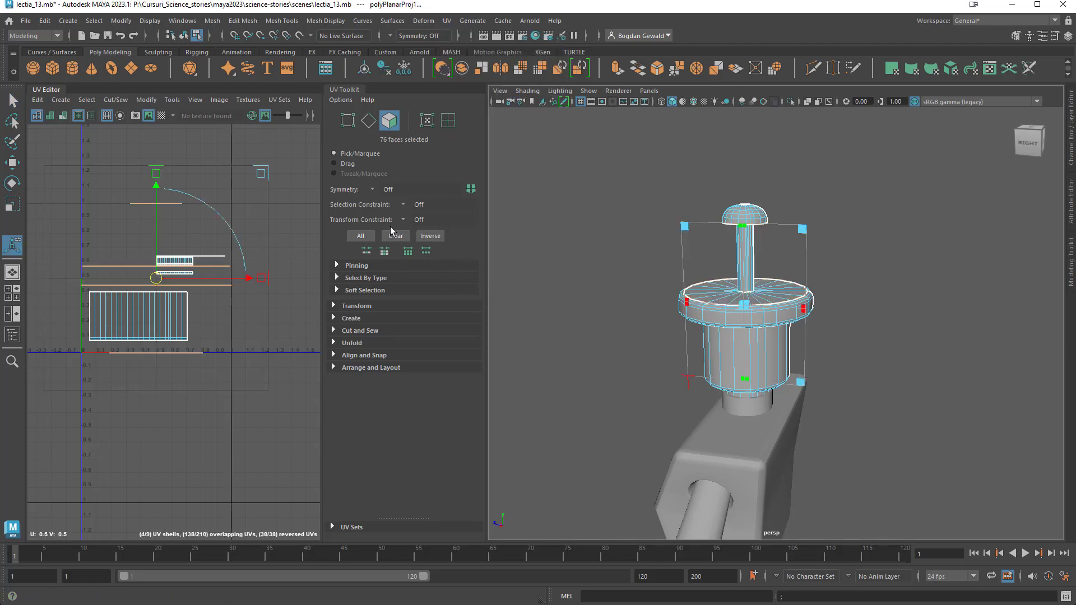
key(ctrl+z)
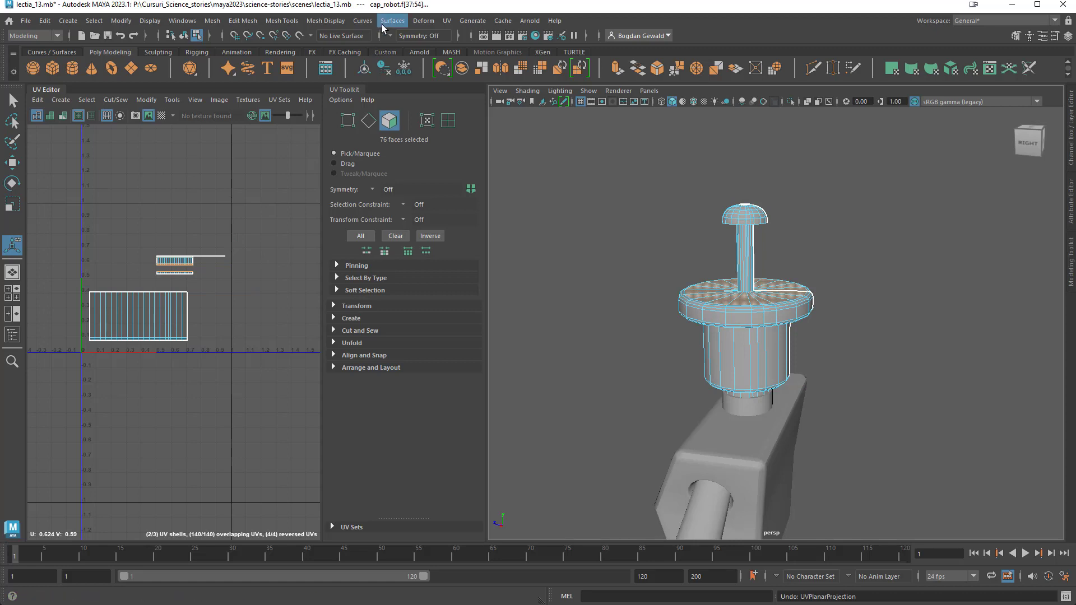
Apply a Planar UV projection to the selected flat faces, fitting the projection to Best plane.
click(447, 20)
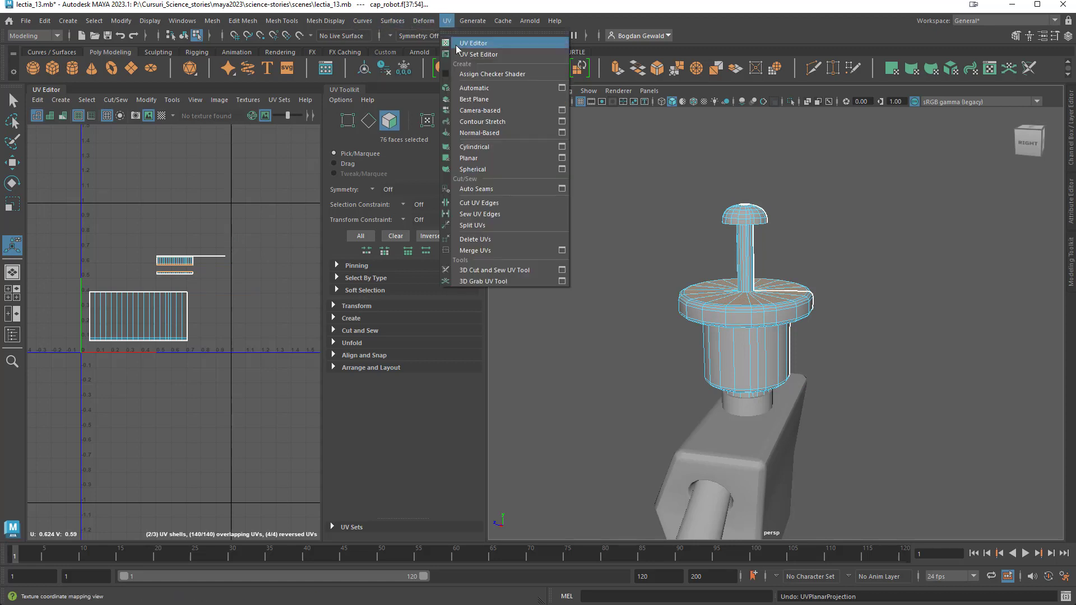
click(562, 158)
drag(449, 168, 379, 161)
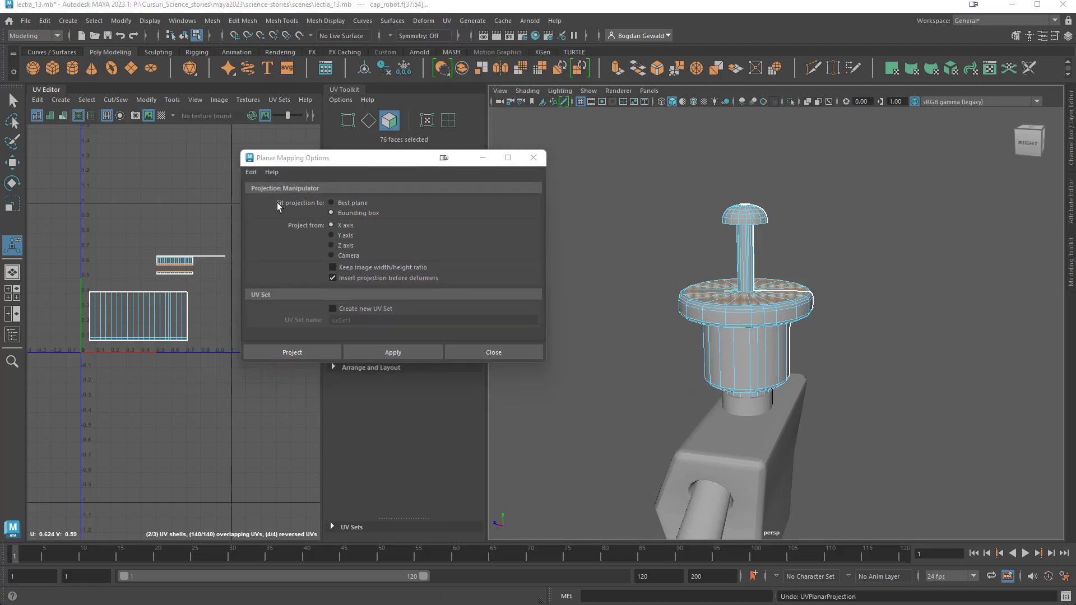
click(332, 202)
click(386, 351)
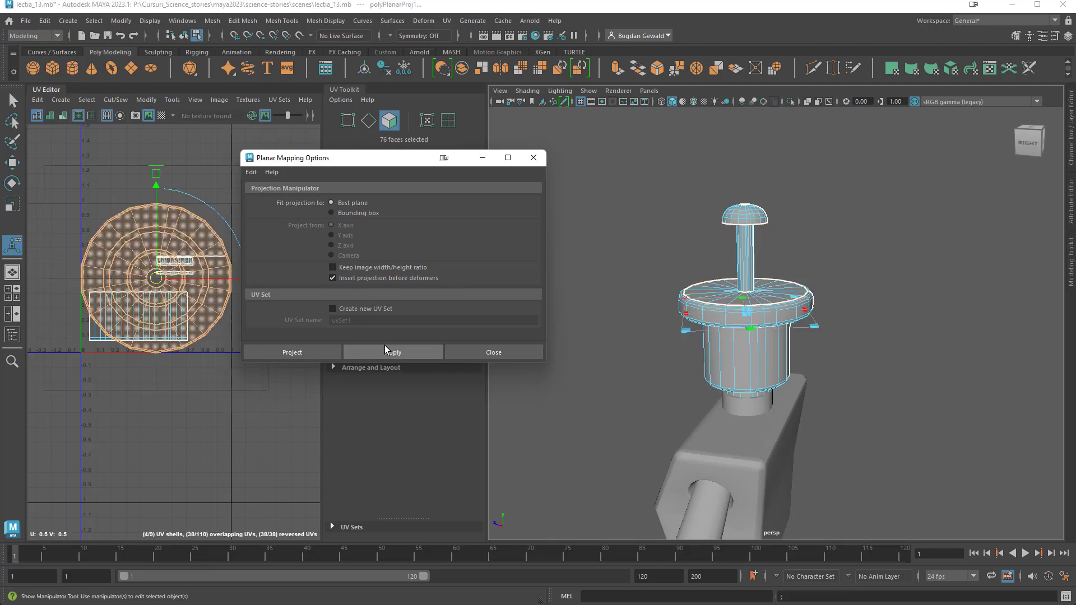
click(510, 352)
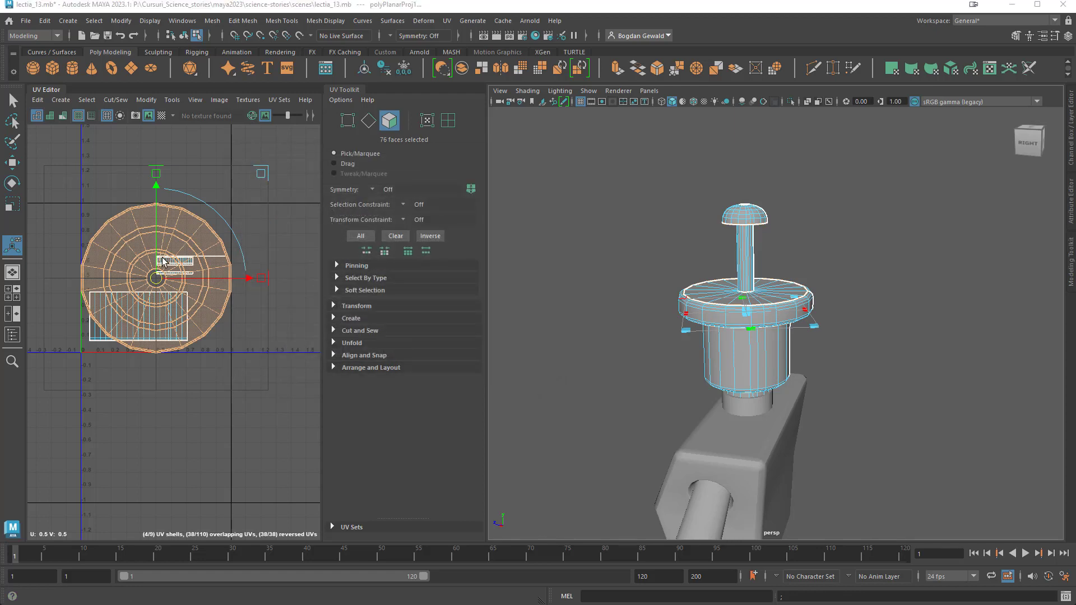
Scale the circular UV shells down uniformly and move them to the empty area above the large rectangular shell, beside the narrow strips.
key(q)
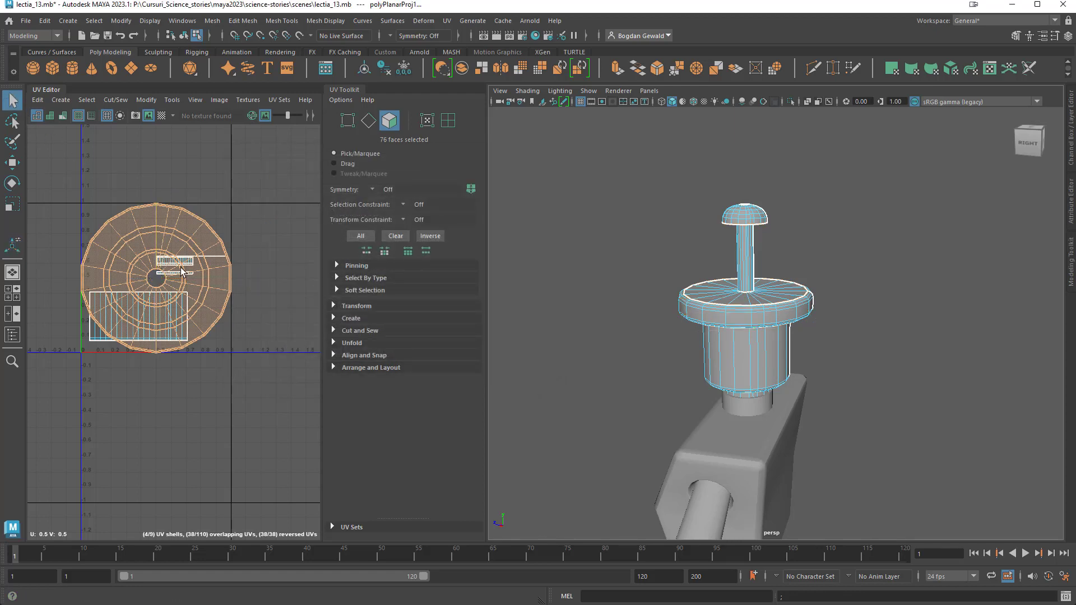
key(r)
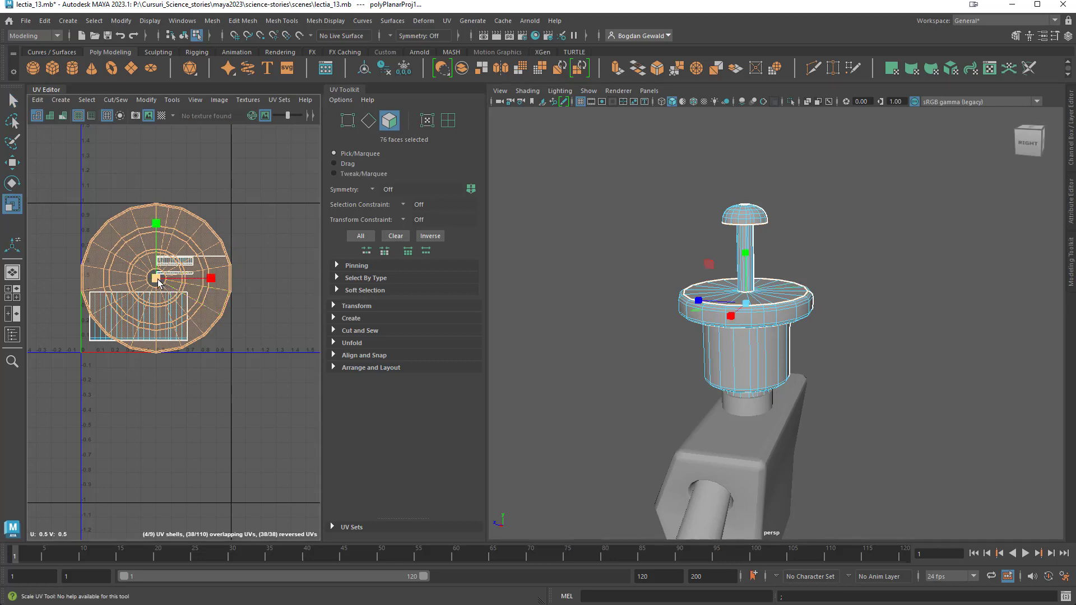
drag(158, 282, 112, 284)
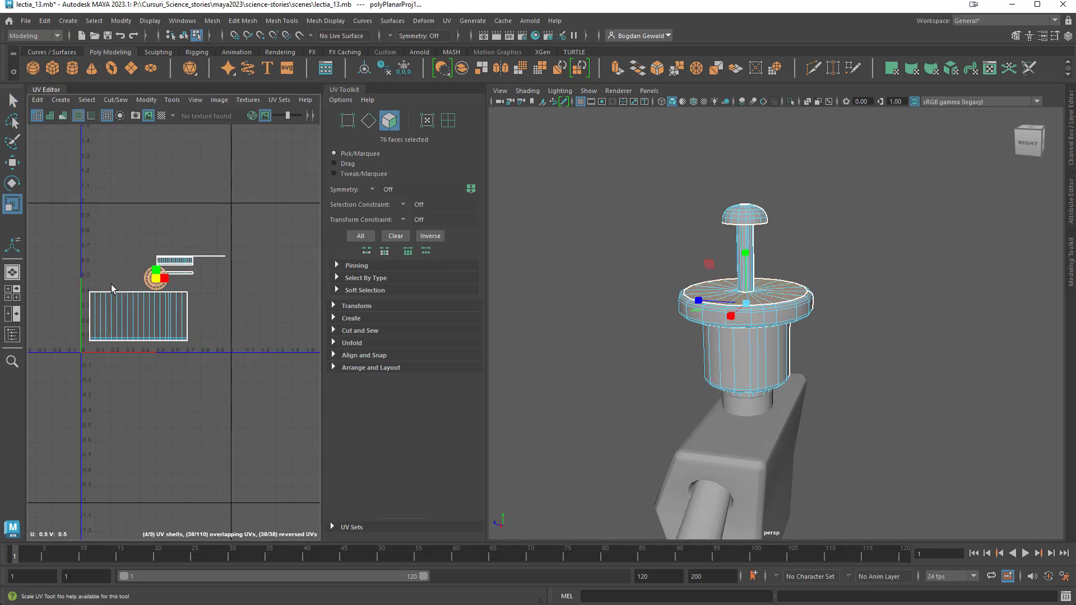
key(w)
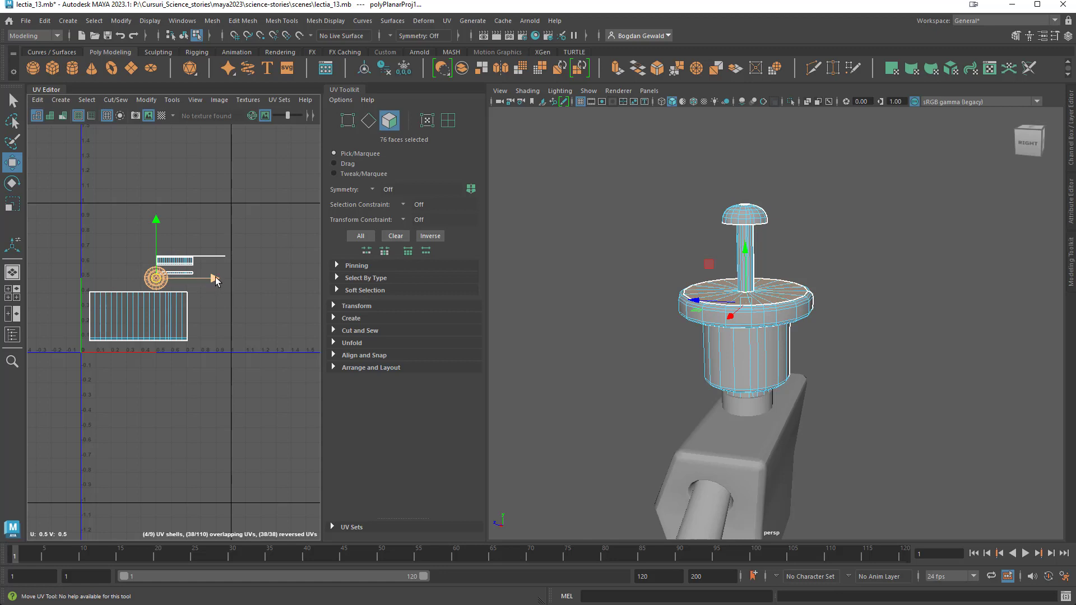
drag(216, 277, 165, 277)
mouse_move(105, 218)
mouse_down()
mouse_move(108, 197)
mouse_move(111, 208)
mouse_up()
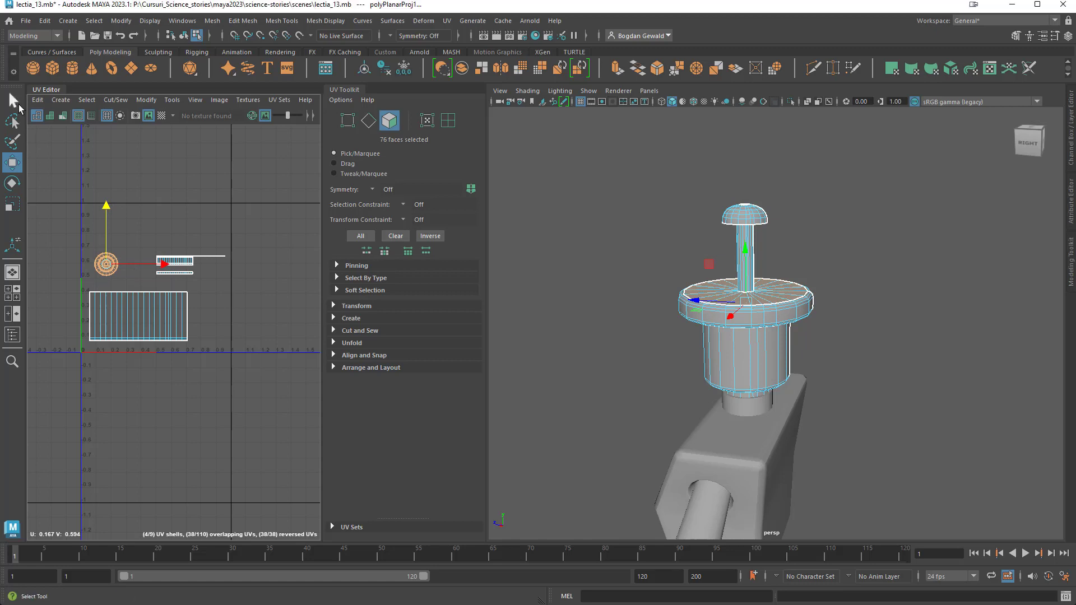
key(q)
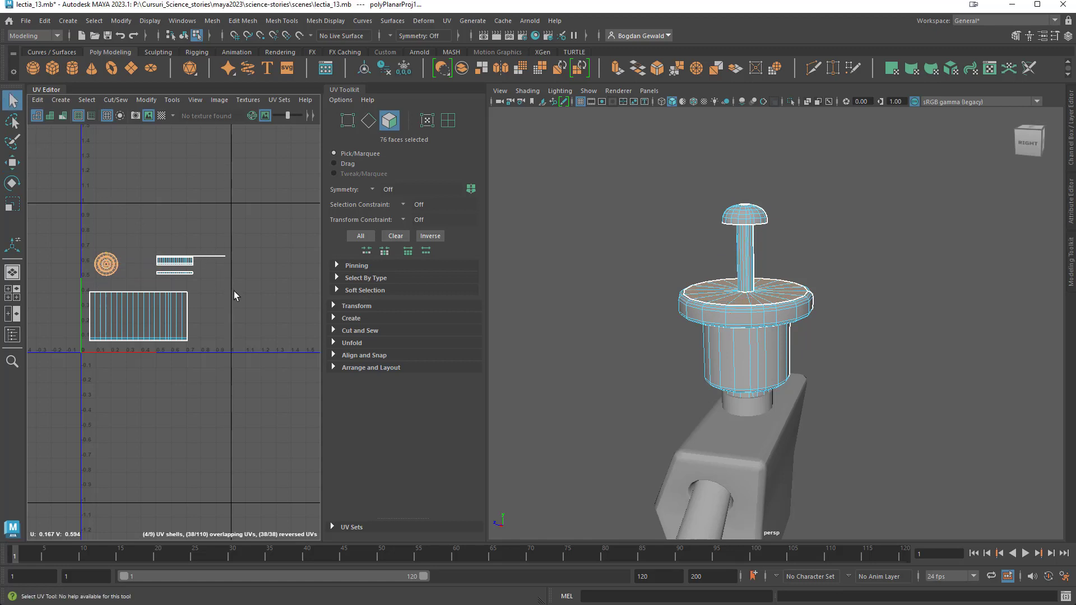
Select the flat face at the tip of the antenna's dome through its thin, line-like UV shell and apply a Planar projection to it.
scroll(235, 305, up, 3)
mouse_move(236, 297)
alt+middle_down()
mouse_move(237, 278)
mouse_move(257, 278)
mouse_move(255, 294)
alt+middle_up()
drag(240, 260, 241, 262)
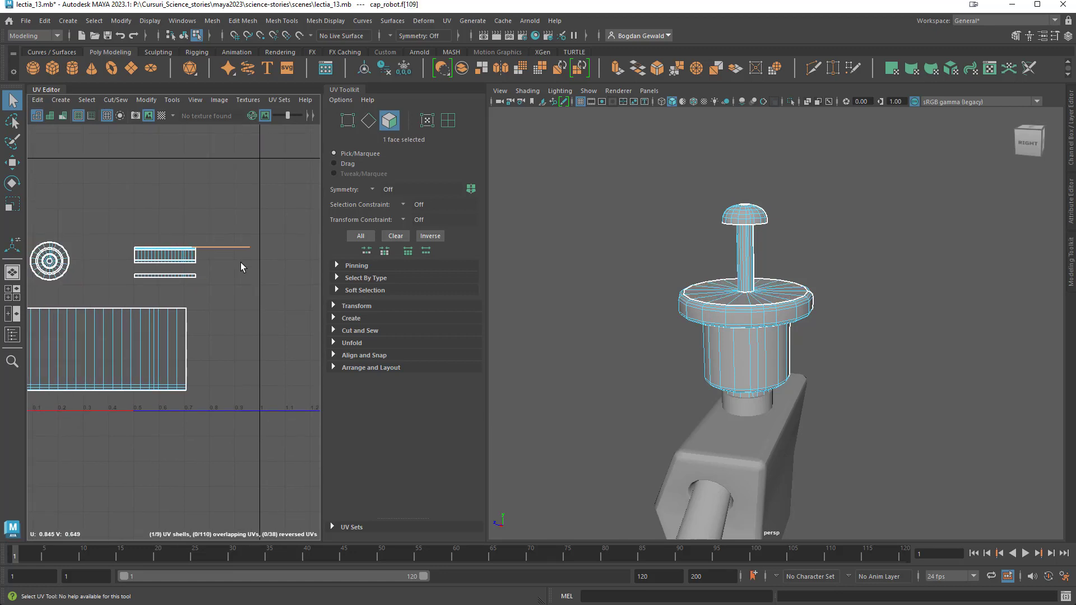
alt+drag(619, 253, 606, 319)
scroll(744, 285, down, 3)
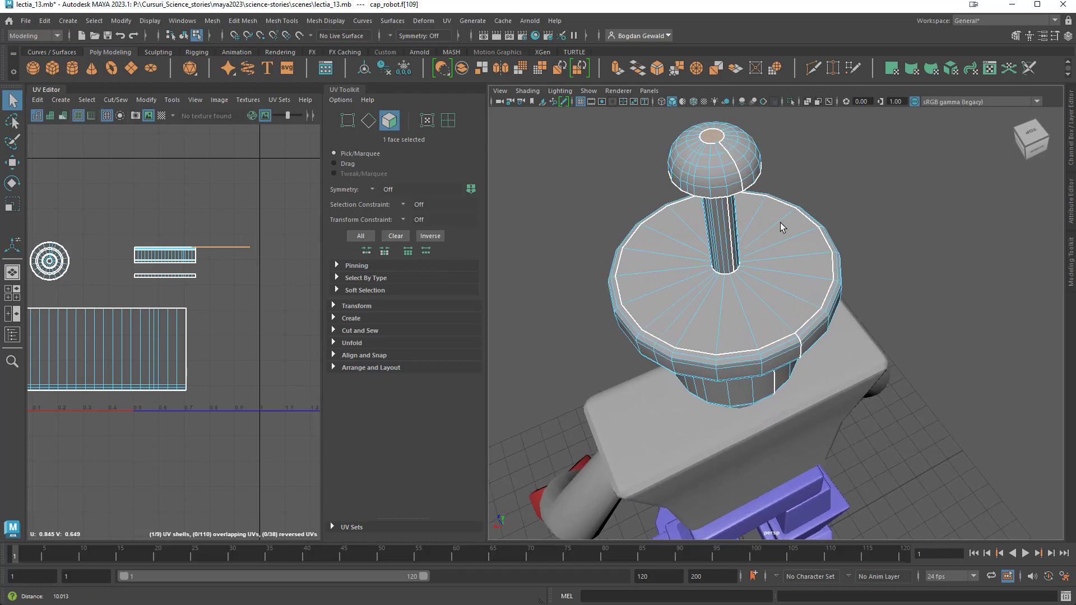
scroll(776, 221, down, 5)
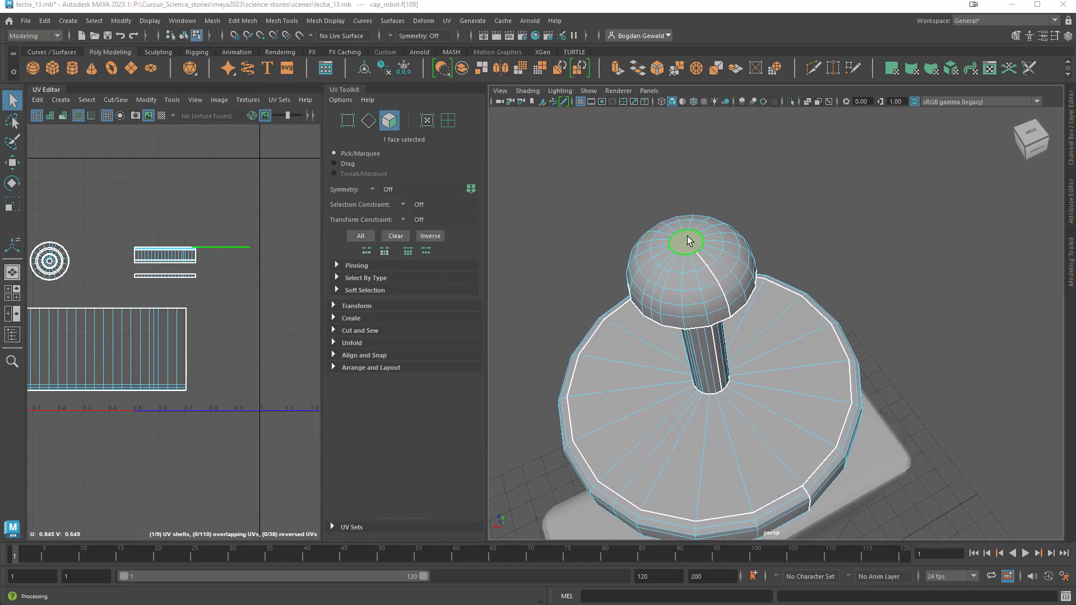
right_click(688, 237)
click(688, 269)
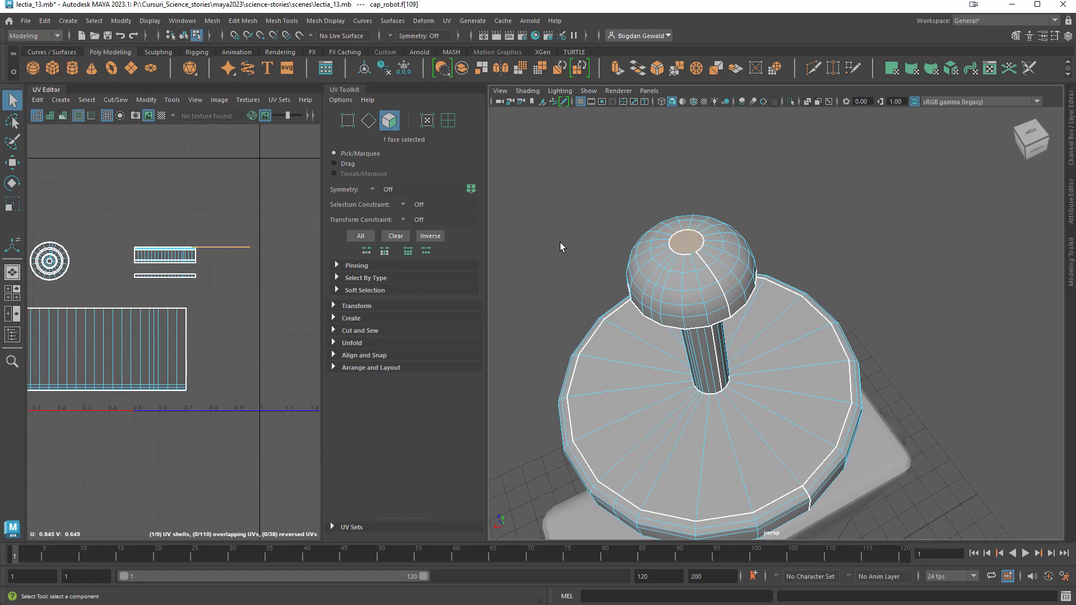
click(447, 22)
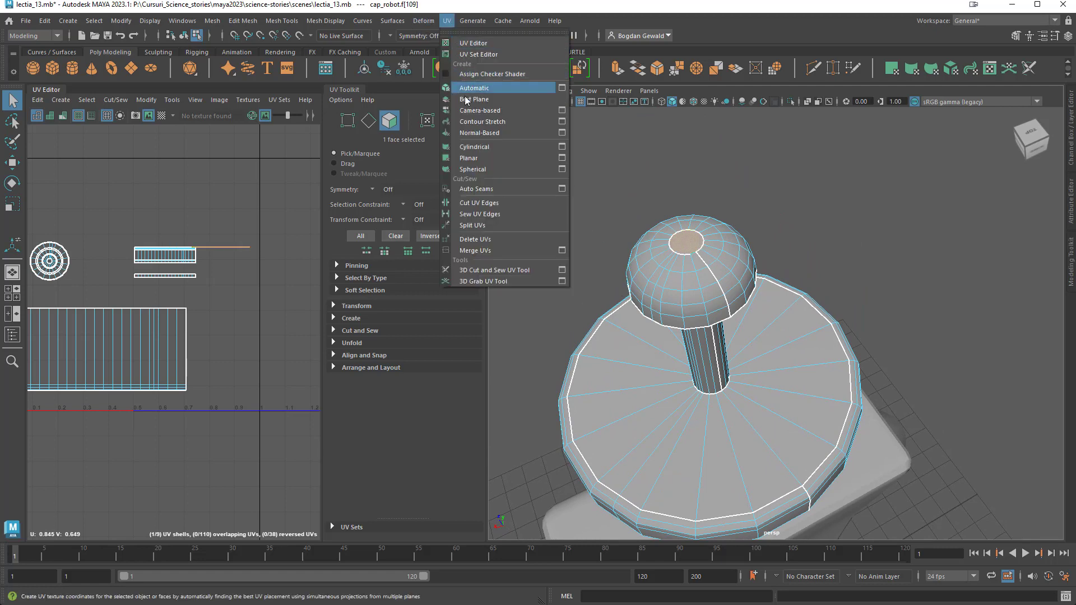
click(474, 158)
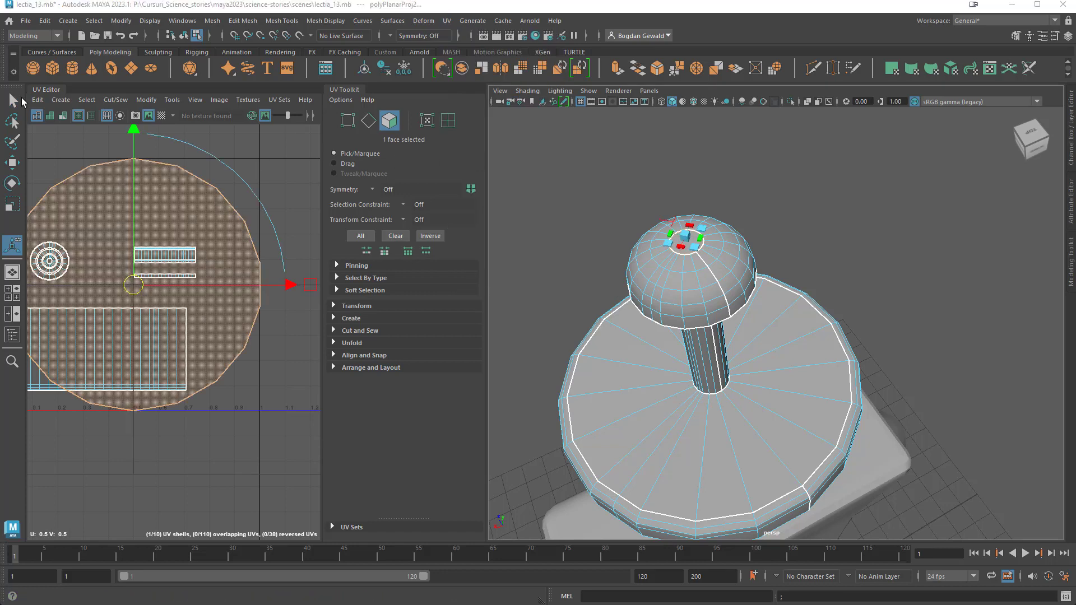
Scale the dome tip's round UV shell down and move it between the concentric circular shells and the narrow strips.
key(q)
key(r)
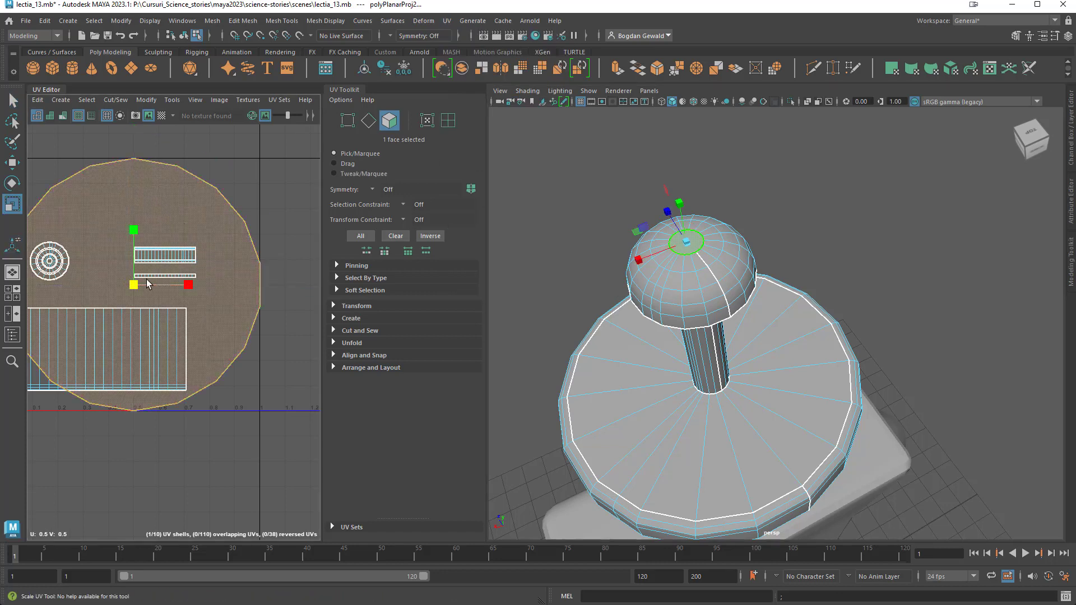
drag(137, 287, 94, 290)
middle_drag(92, 289, 88, 289)
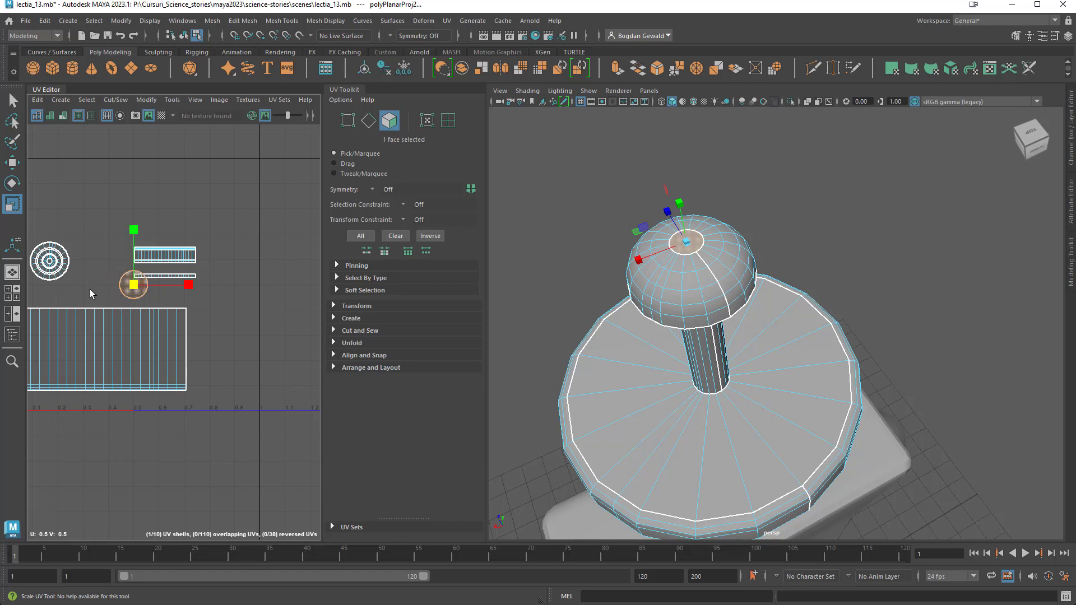
key(w)
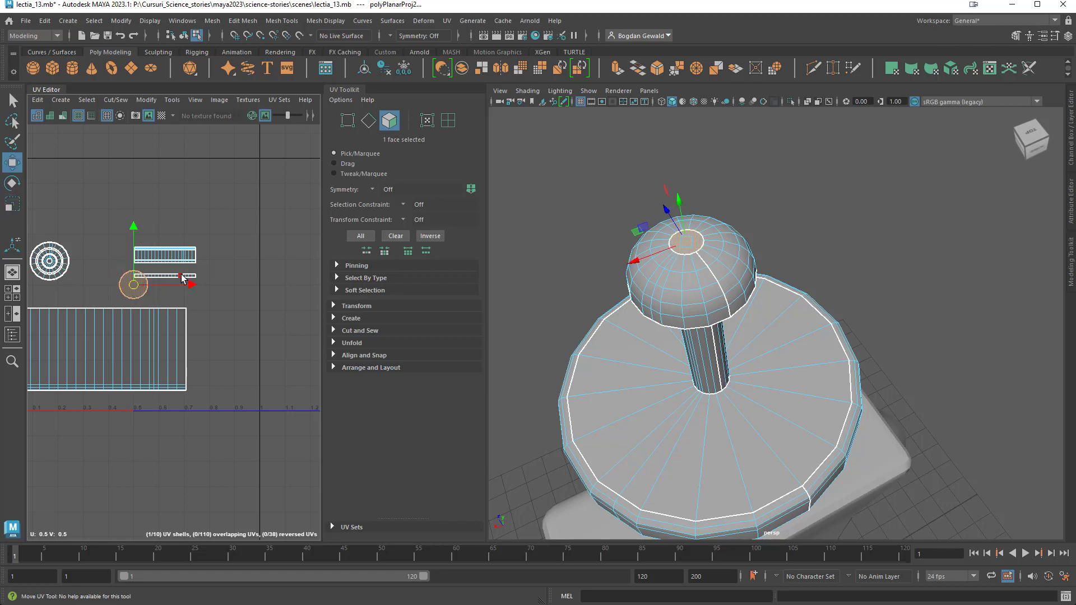
drag(192, 286, 159, 287)
drag(100, 228, 100, 203)
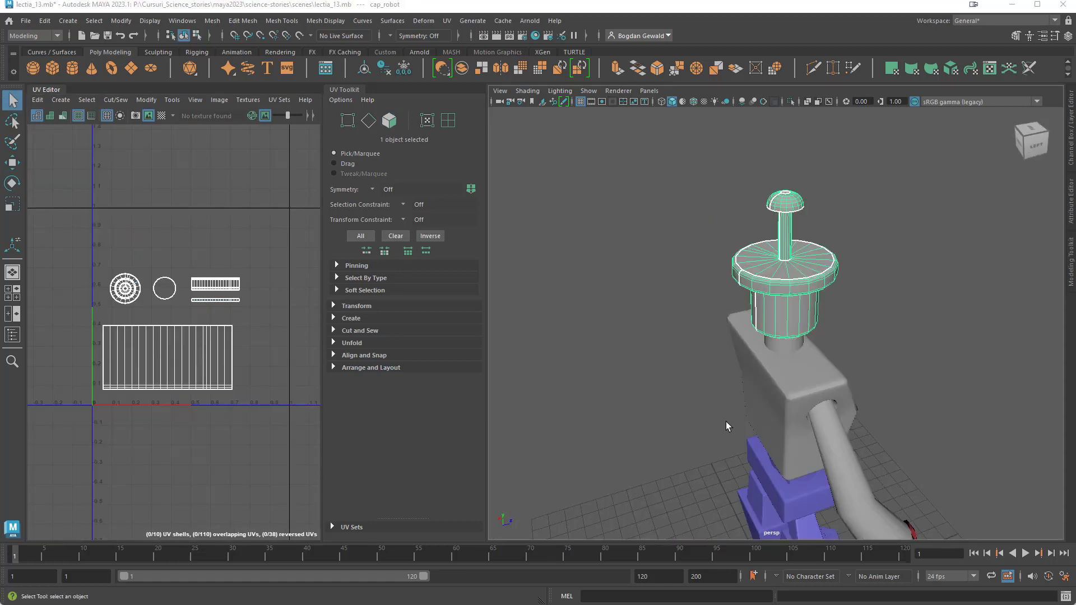
alt+drag(726, 421, 586, 431)
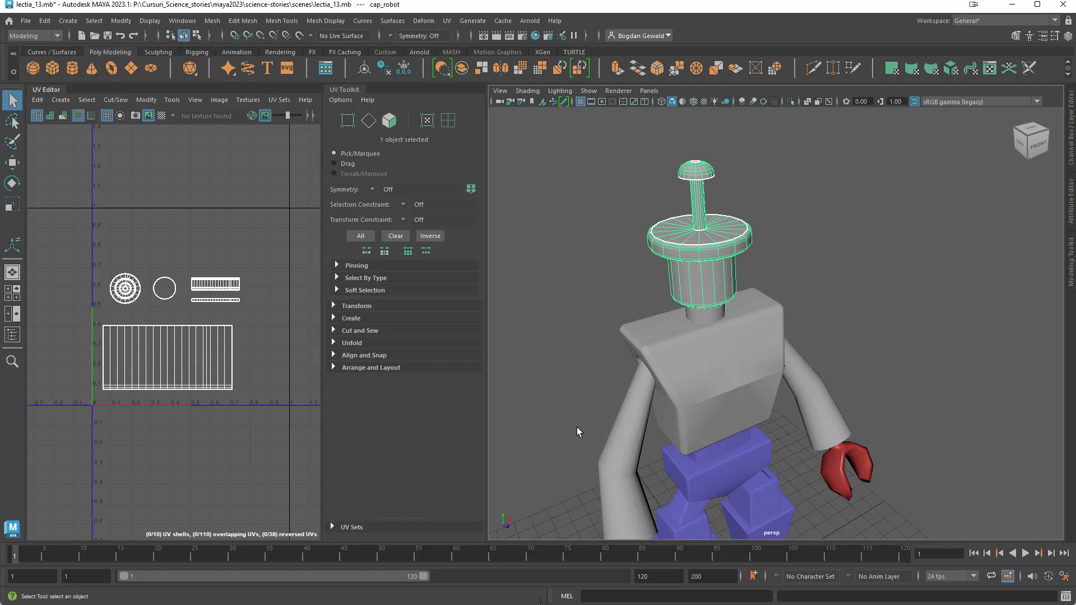
alt+drag(668, 315, 336, 321)
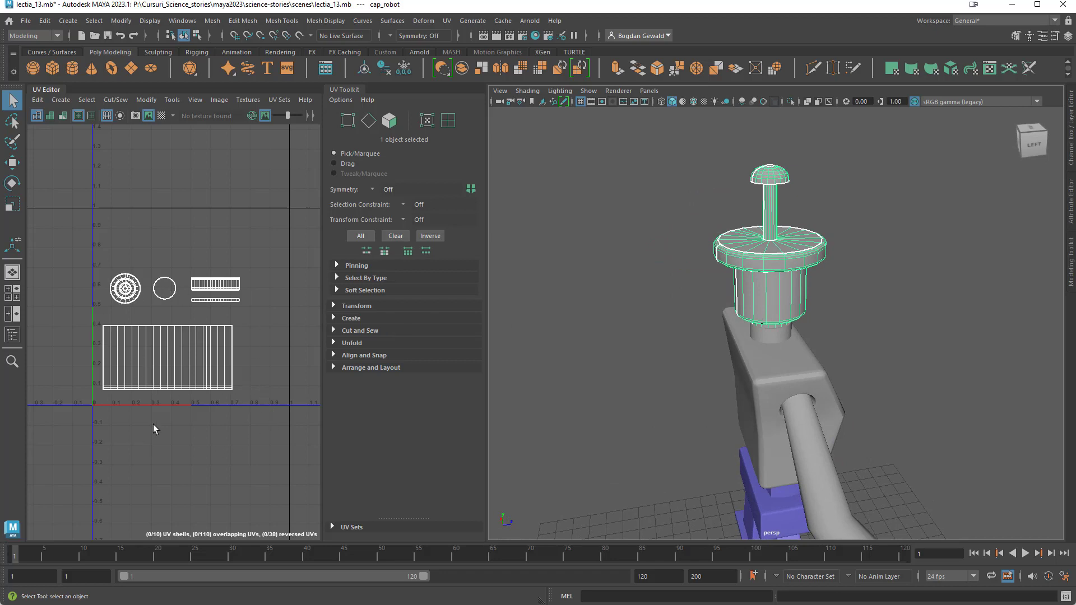
click(586, 366)
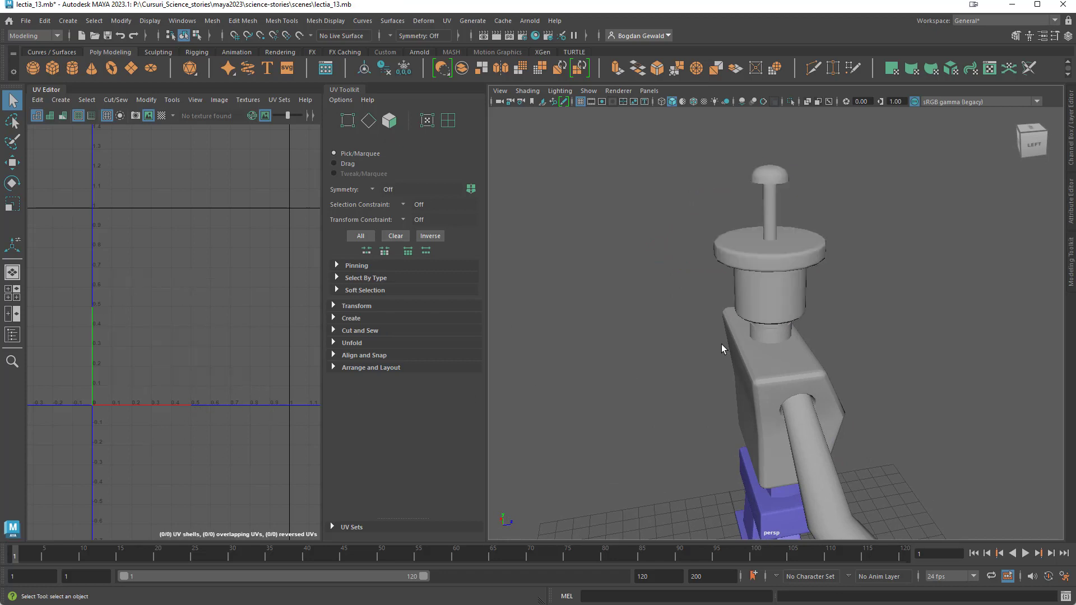
click(762, 303)
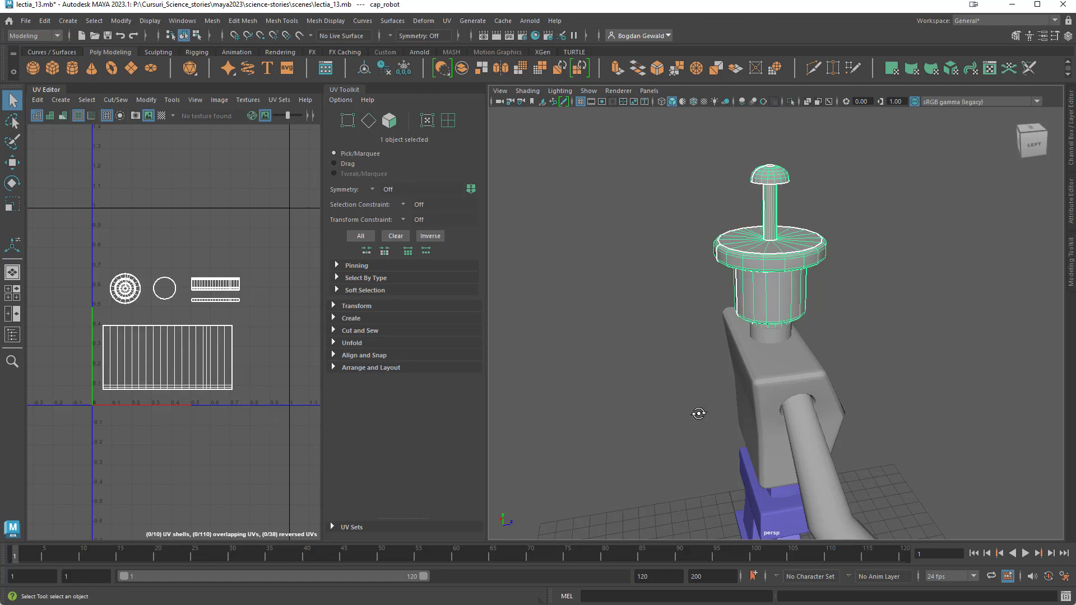
alt+drag(697, 412, 544, 412)
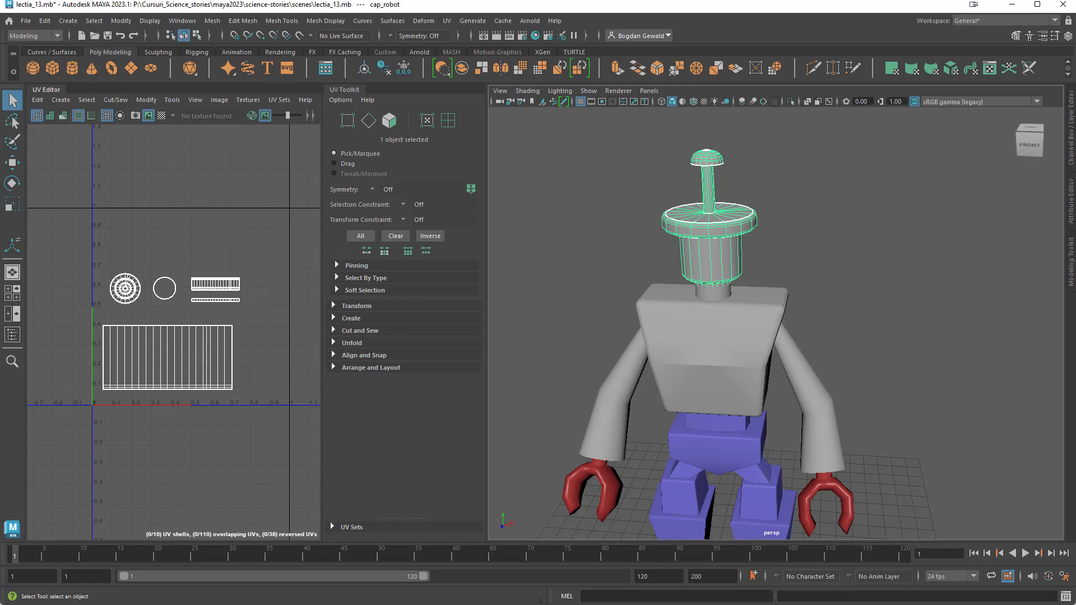
Switch to Photoshop, look through the cap.png, spate.png and corp.png textures, and return to Maya.
key(alt+Tab)
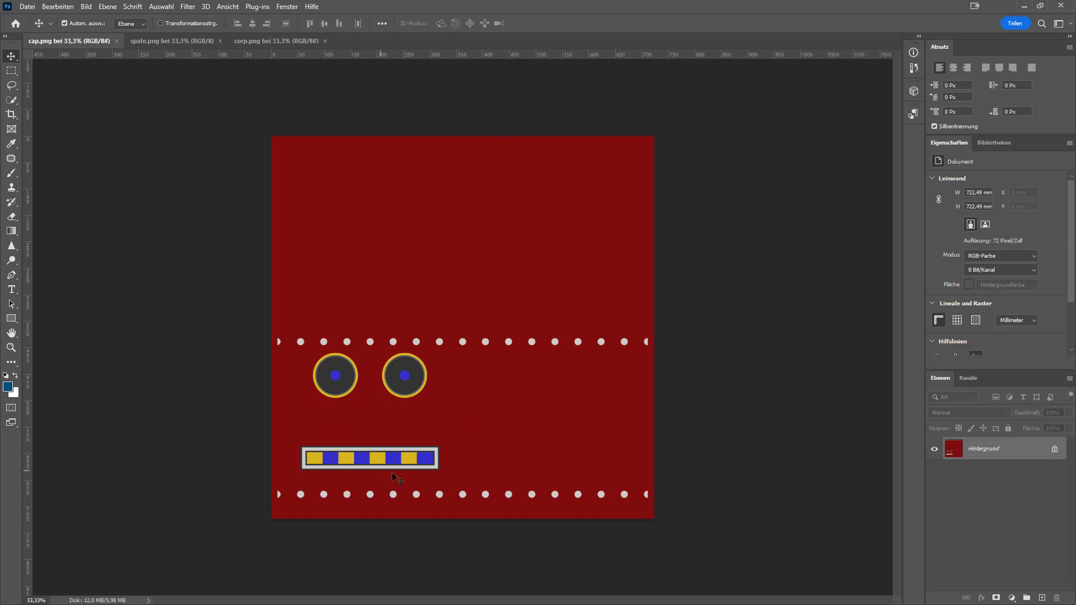
click(163, 41)
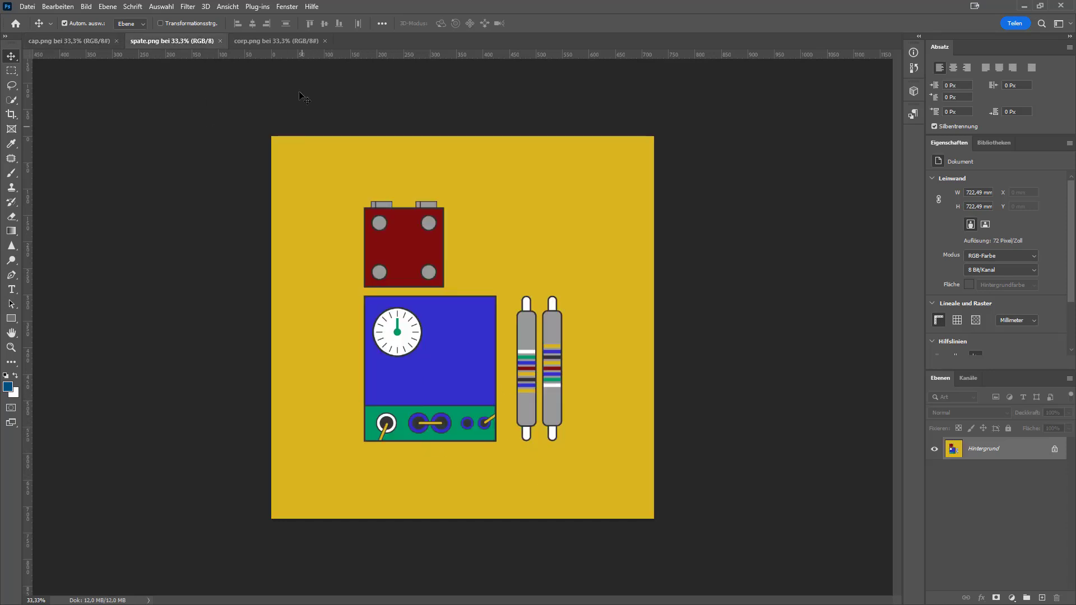
click(263, 42)
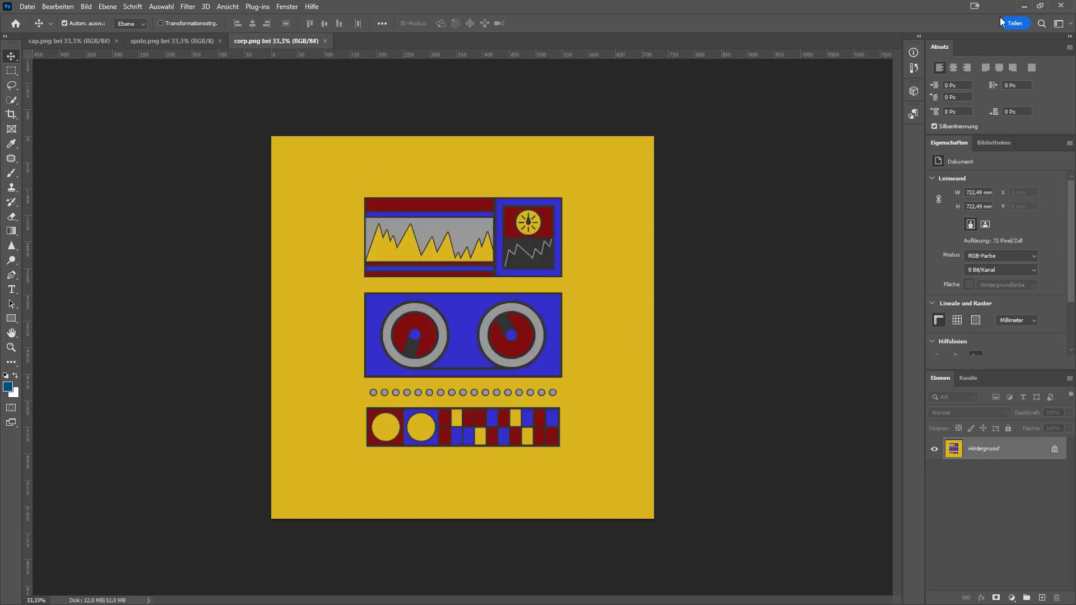
click(1024, 5)
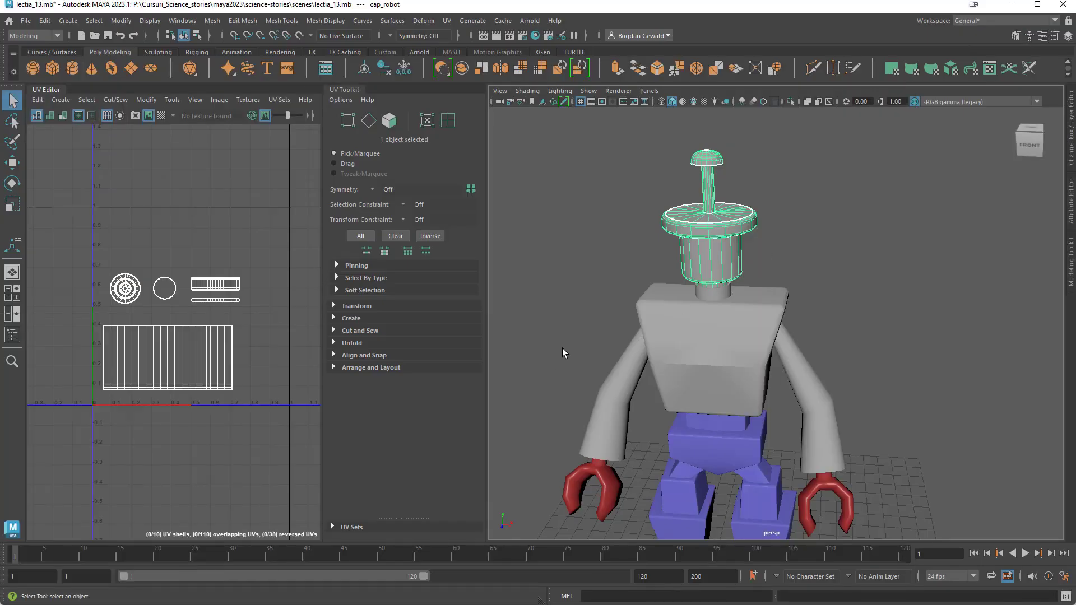
alt+right_drag(557, 351, 536, 344)
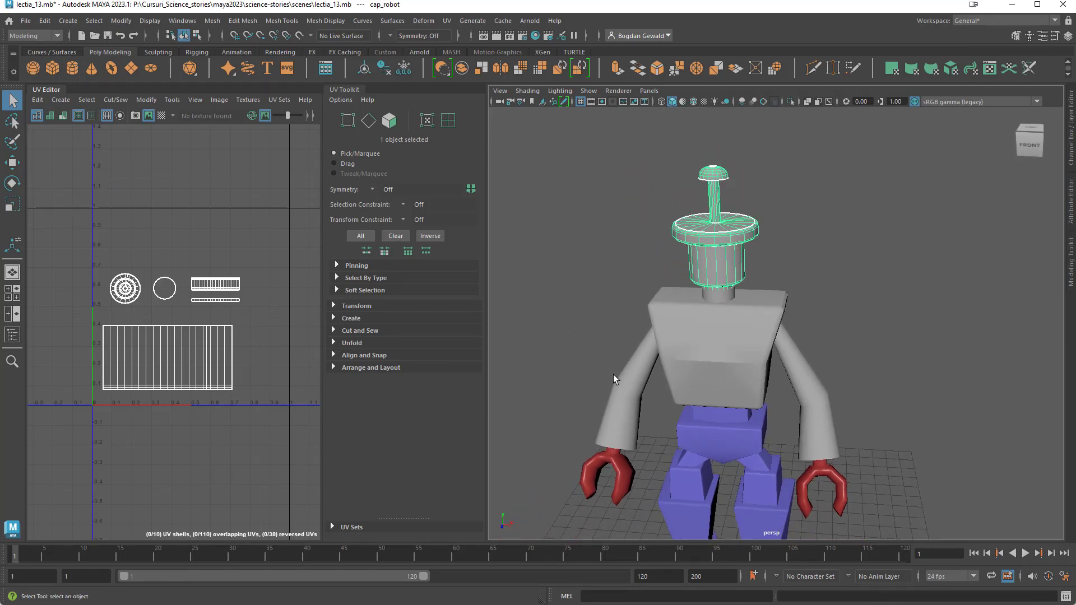
alt+drag(613, 375, 633, 356)
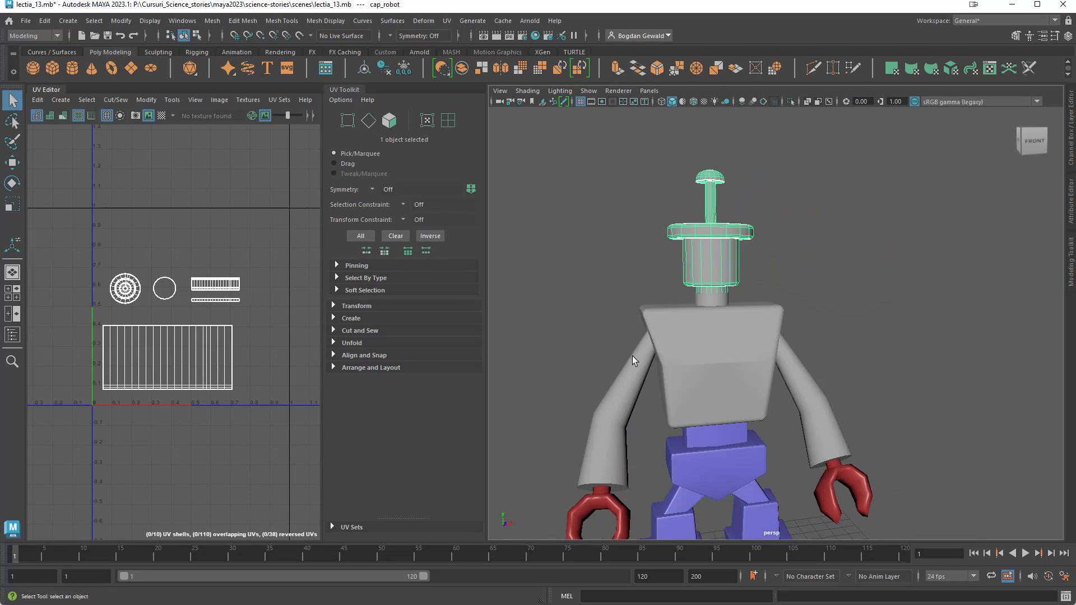